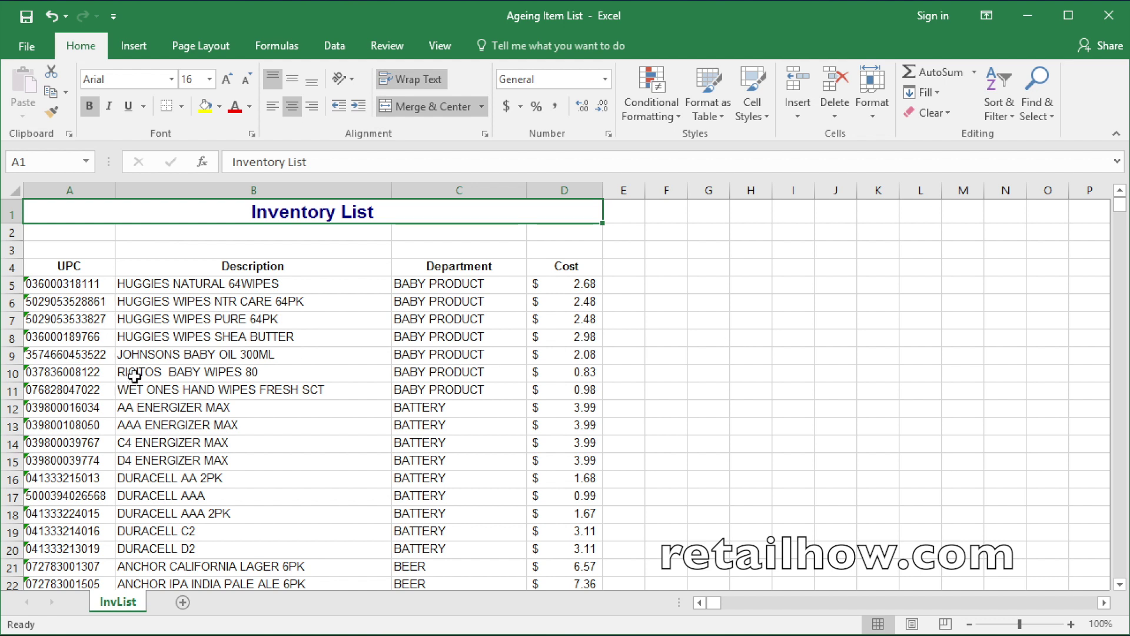
Convert the inventory data in A4:D4682 into a table that has headers.
{"action": "left_click", "coordinate": [76, 267]}
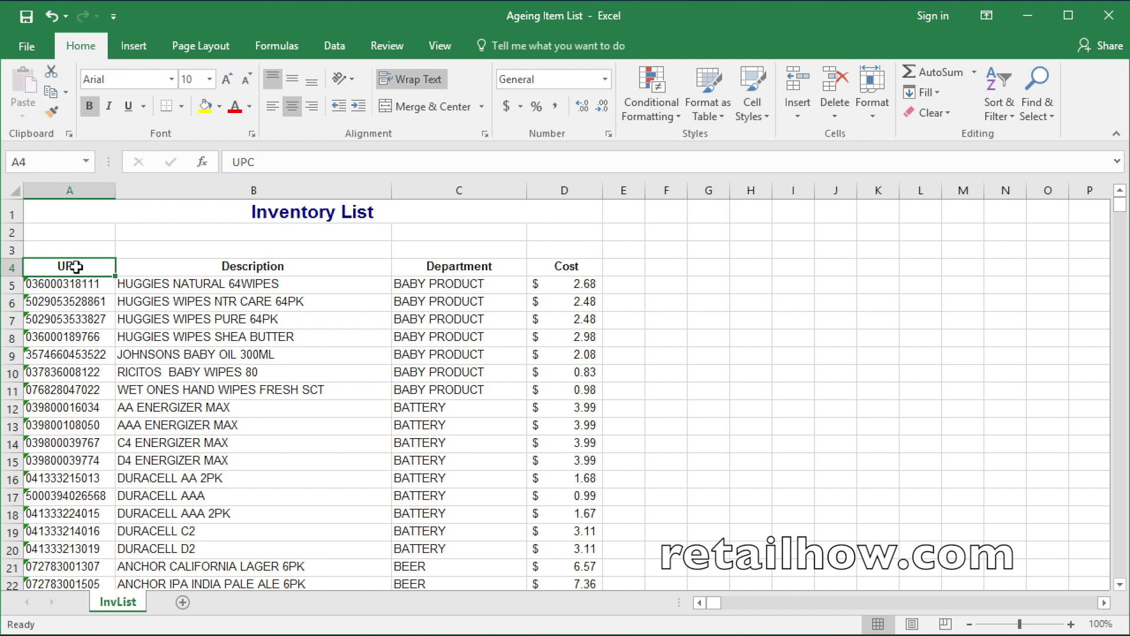
{"action": "left_click", "coordinate": [140, 212]}
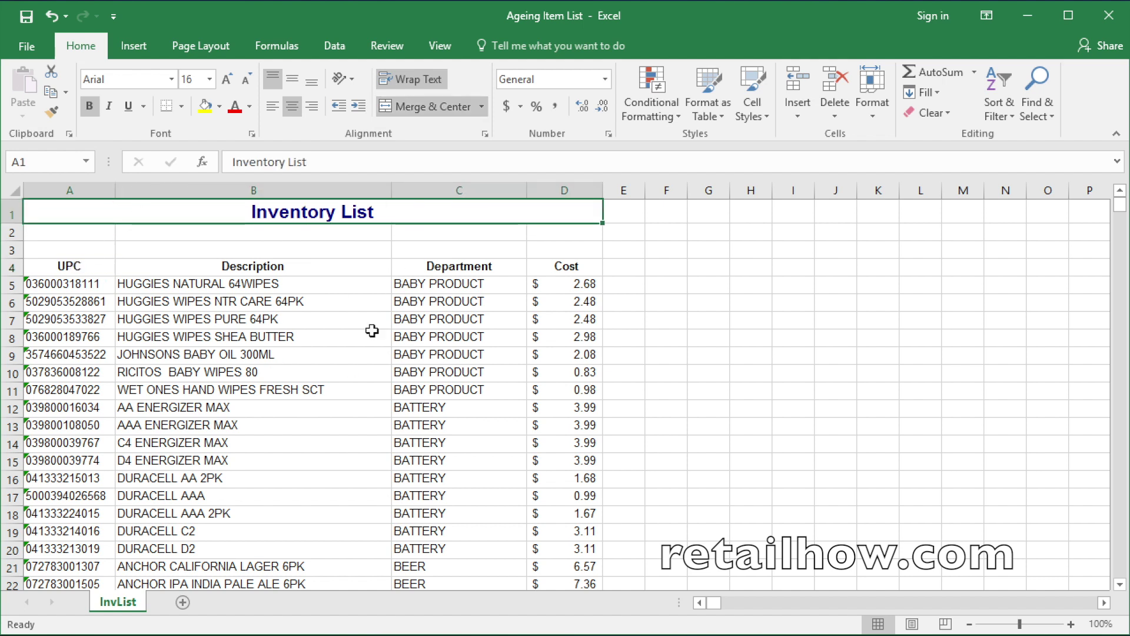
{"action": "left_click", "coordinate": [64, 269]}
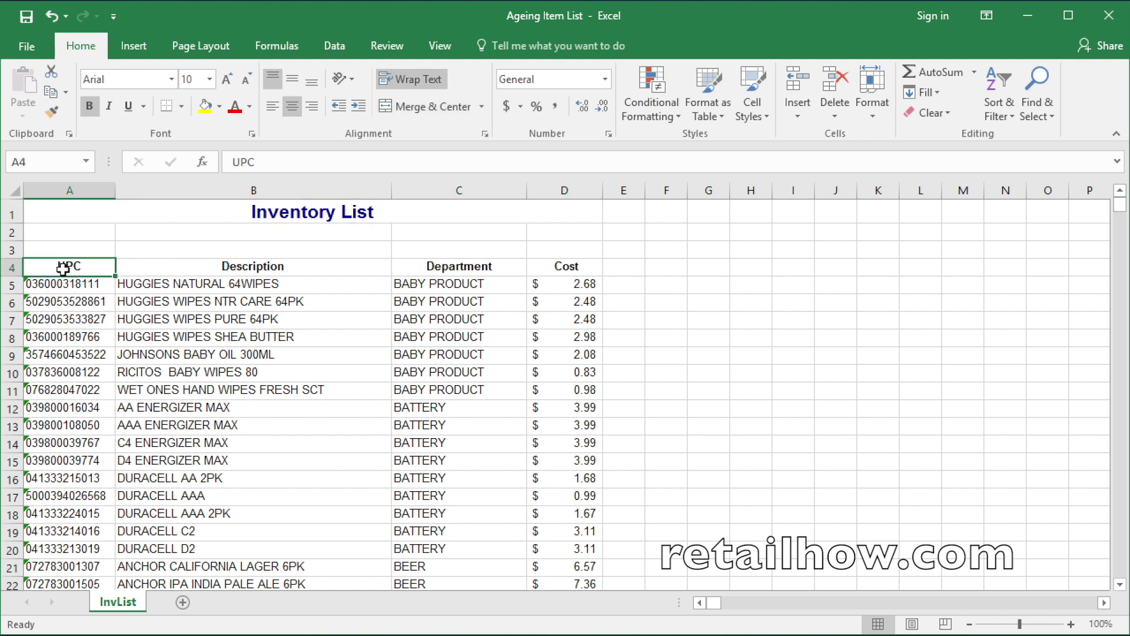
{"action": "key", "text": "ctrl+shift+End"}
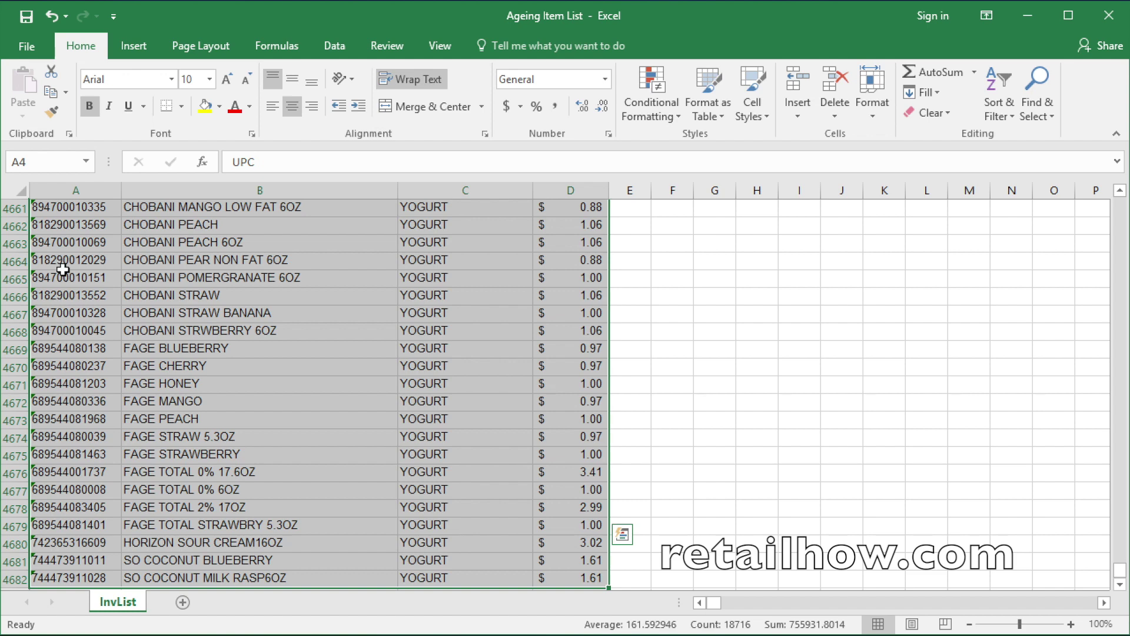
{"action": "key", "text": "ctrl+t"}
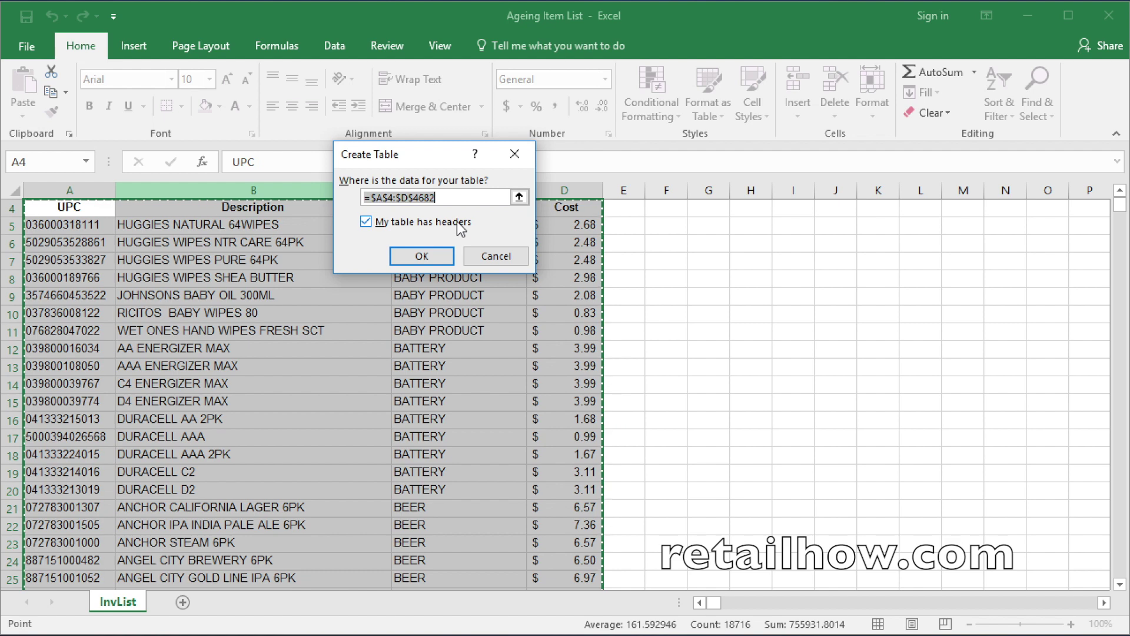
{"action": "left_click", "coordinate": [427, 256]}
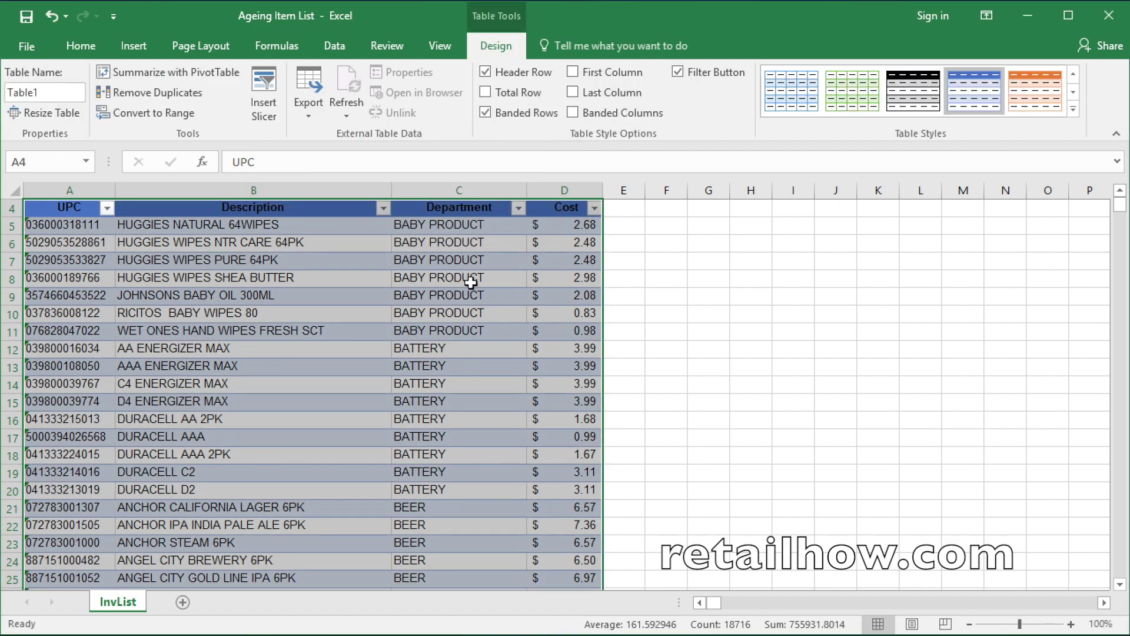
Name the selected inventory table range InvList.
{"action": "left_click", "coordinate": [41, 161]}
{"action": "type", "text": "InvList"}
{"action": "key", "text": "Return"}
Copy the header row and the seven baby product rows (A4:D11) to cell A4 of a new sheet.
{"action": "left_click", "coordinate": [69, 268]}
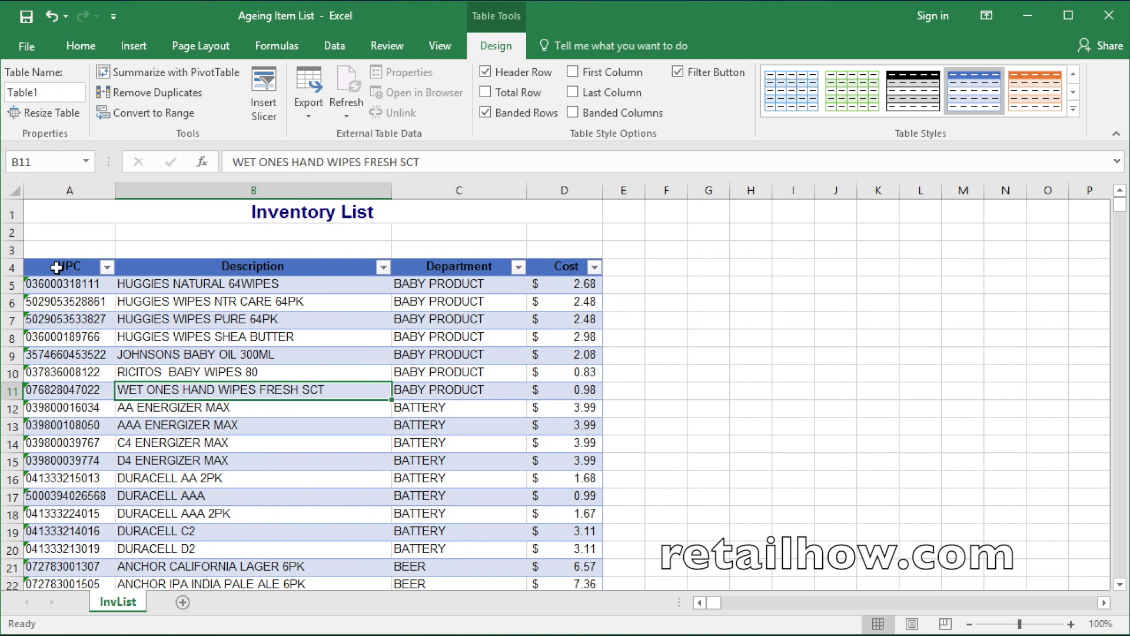
{"action": "left_click_drag", "start_coordinate": [57, 268], "coordinate": [551, 394]}
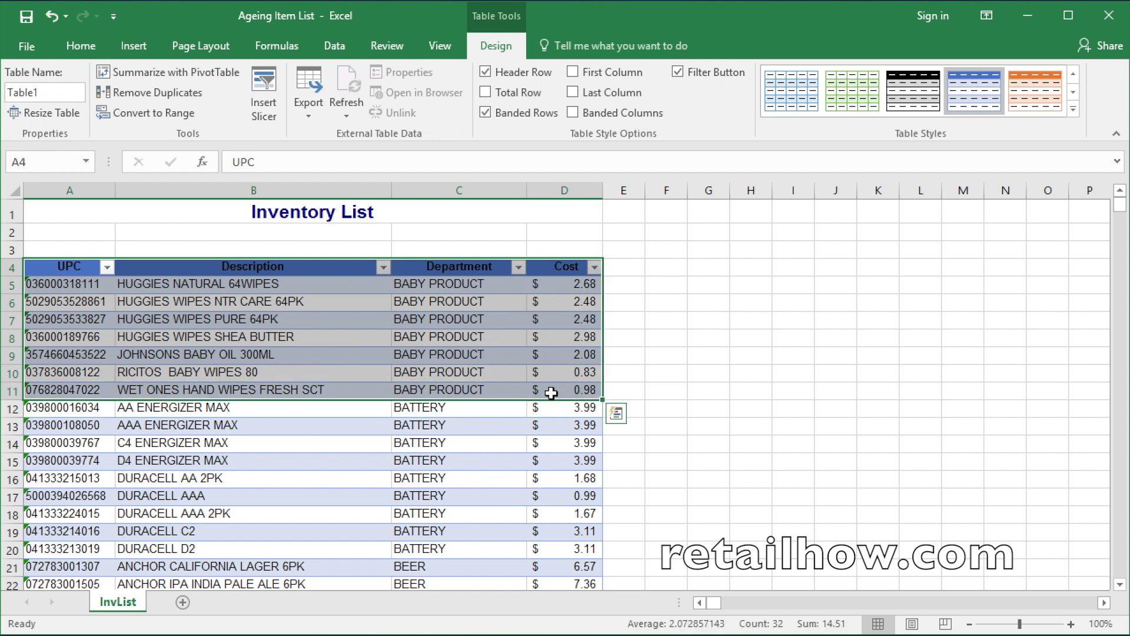
{"action": "right_click", "coordinate": [366, 348]}
{"action": "left_click", "coordinate": [420, 246]}
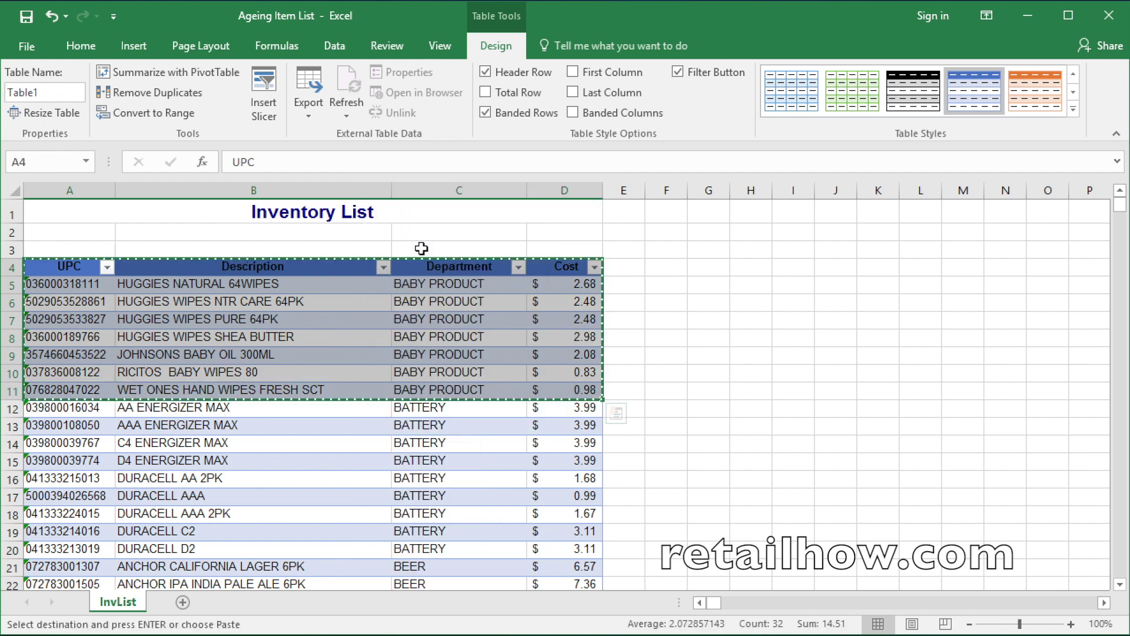
{"action": "left_click", "coordinate": [182, 602]}
{"action": "right_click", "coordinate": [61, 260]}
{"action": "left_click", "coordinate": [98, 333]}
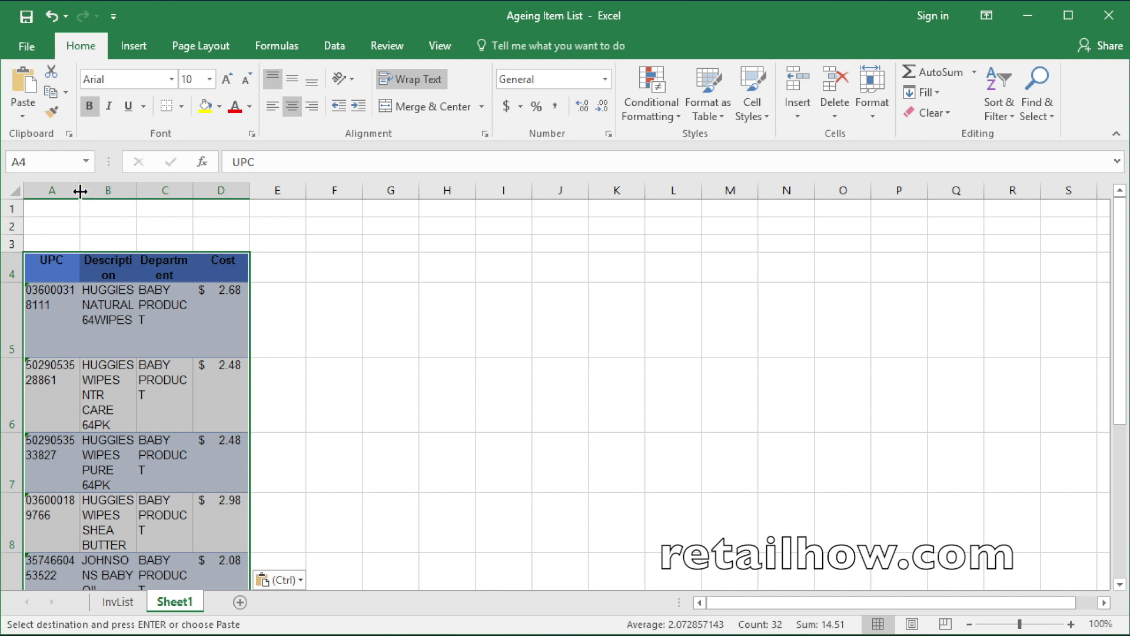
Fit the new sheet's column widths and row heights to the pasted content.
{"action": "left_click_drag", "start_coordinate": [51, 190], "coordinate": [406, 202]}
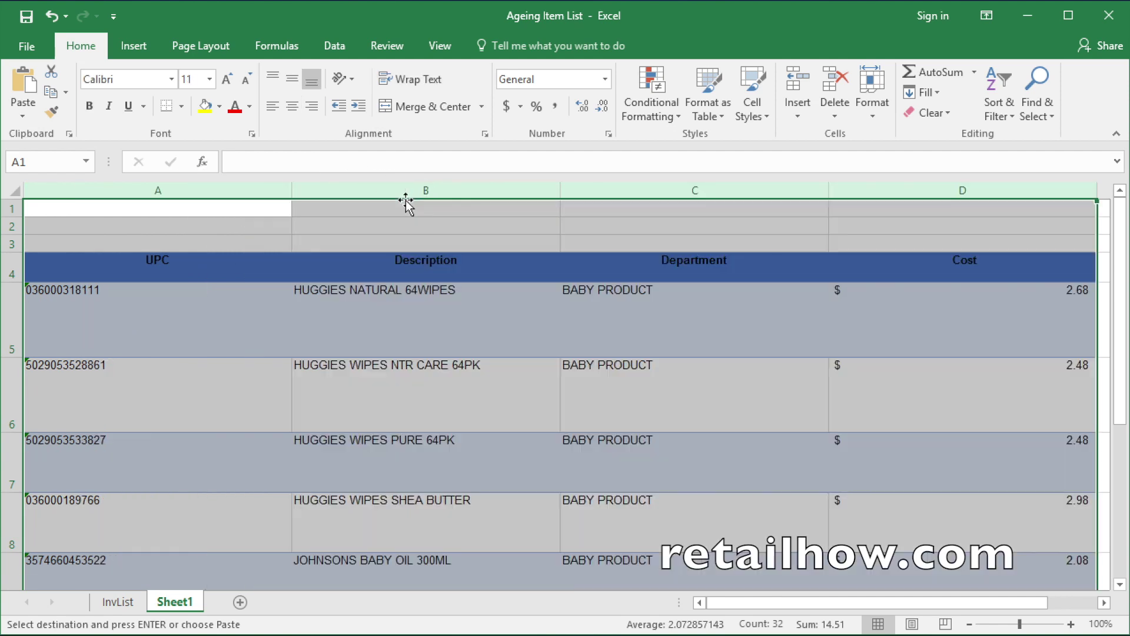
{"action": "left_click", "coordinate": [13, 192]}
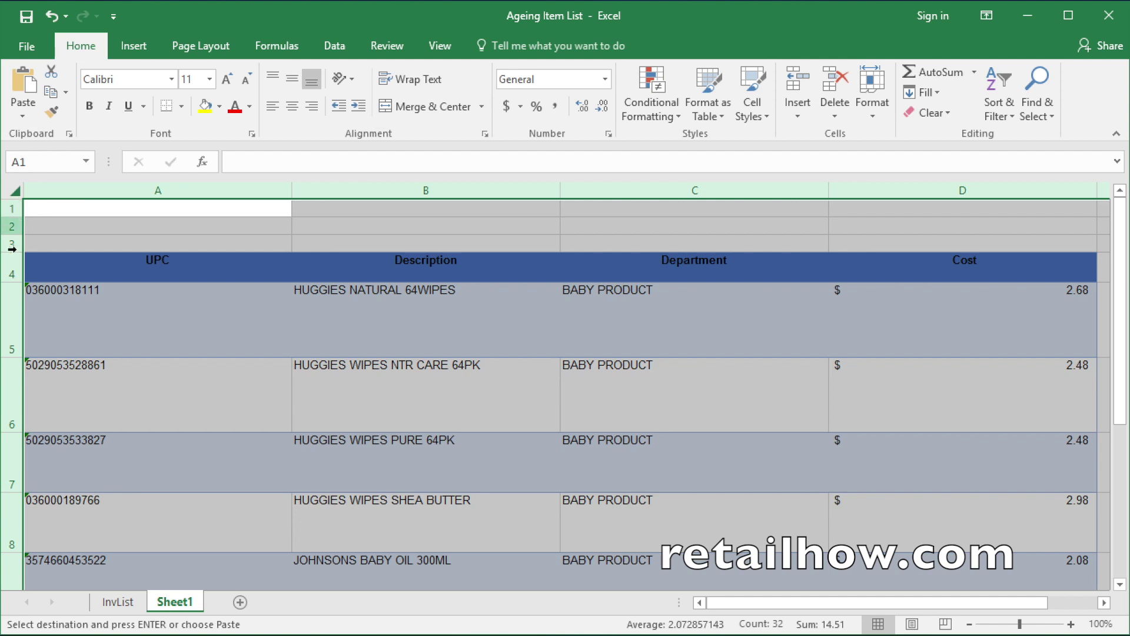
{"action": "double_click", "coordinate": [15, 356]}
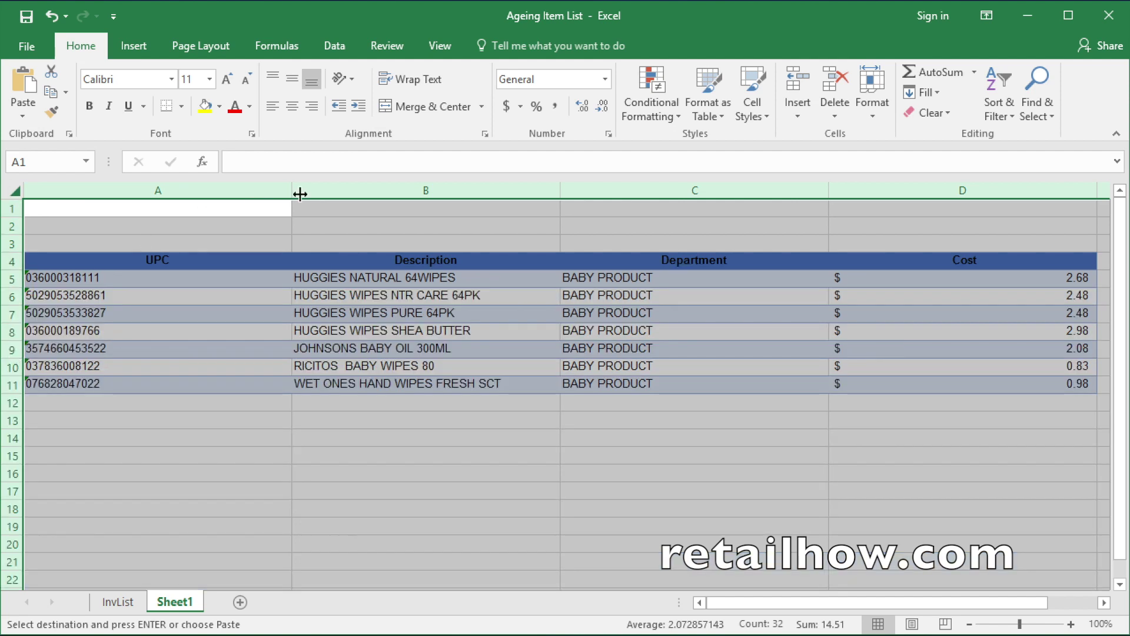
{"action": "double_click", "coordinate": [292, 188]}
{"action": "left_click", "coordinate": [579, 321]}
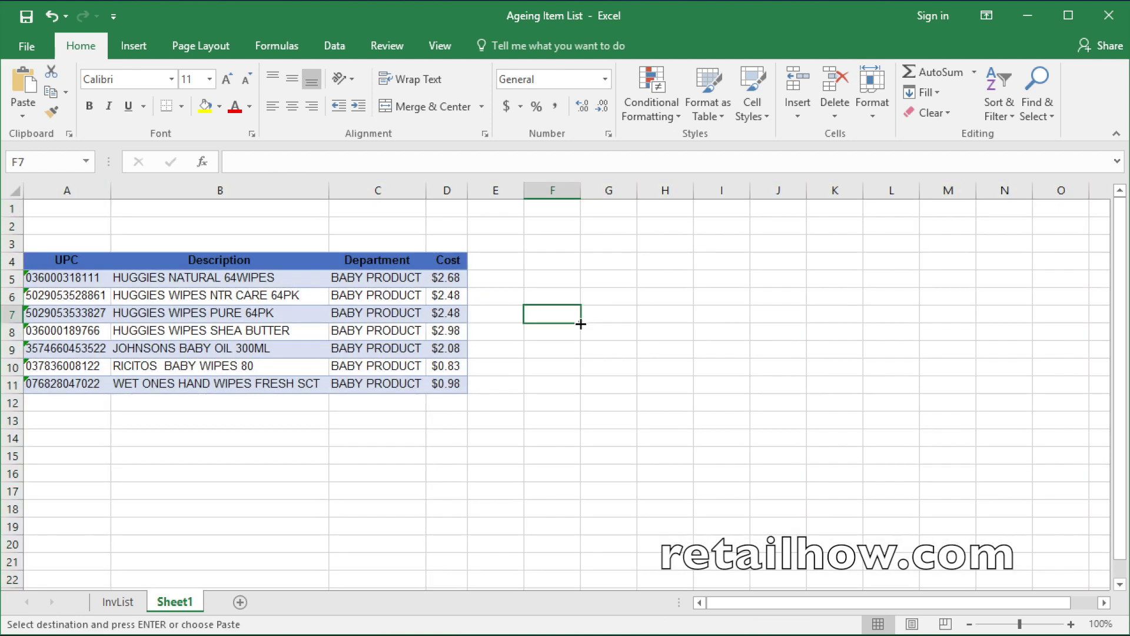
Add the column headers Qty, Total Cost, Exp Date, Days Rm and Status Note in E4:I4.
{"action": "left_click", "coordinate": [498, 263]}
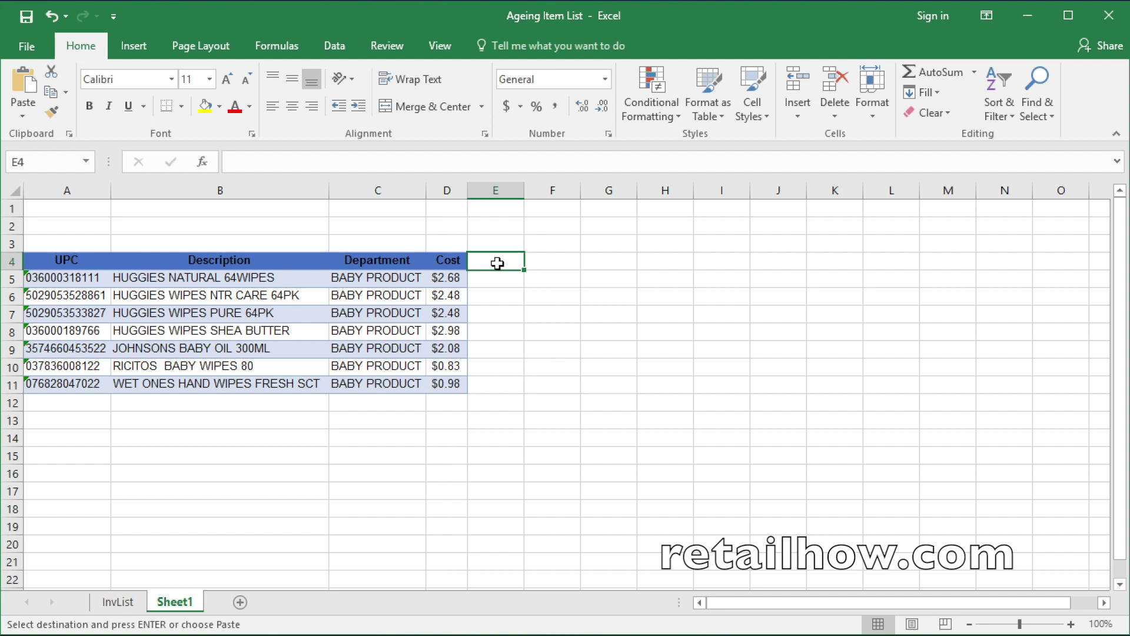
{"action": "type", "text": "Qty"}
{"action": "key", "text": "Tab"}
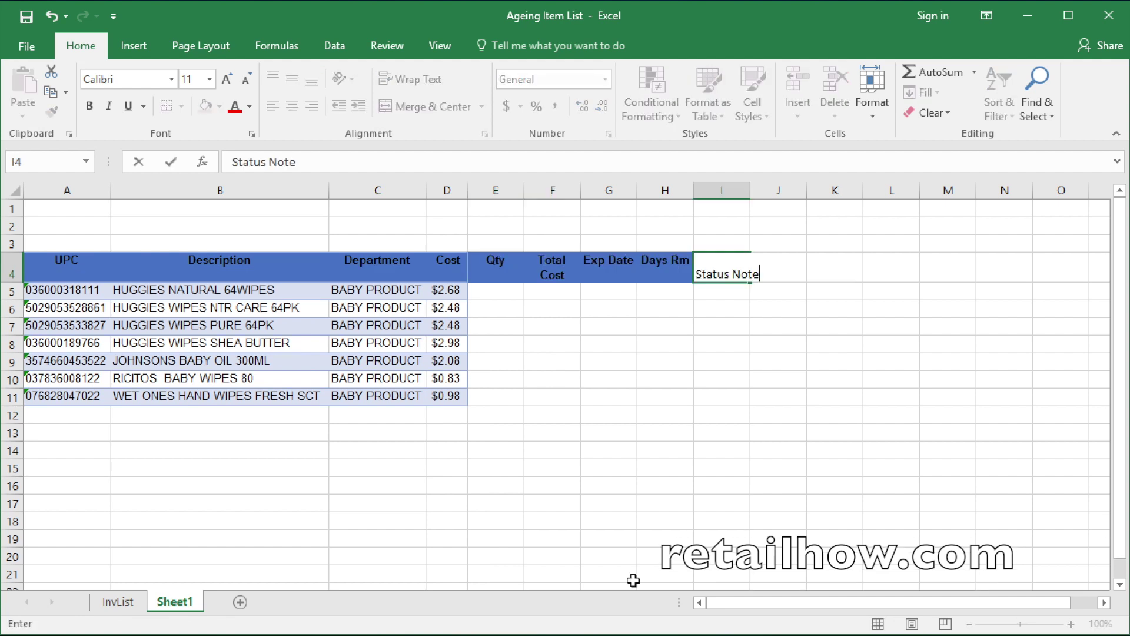
{"action": "key", "text": "Tab"}
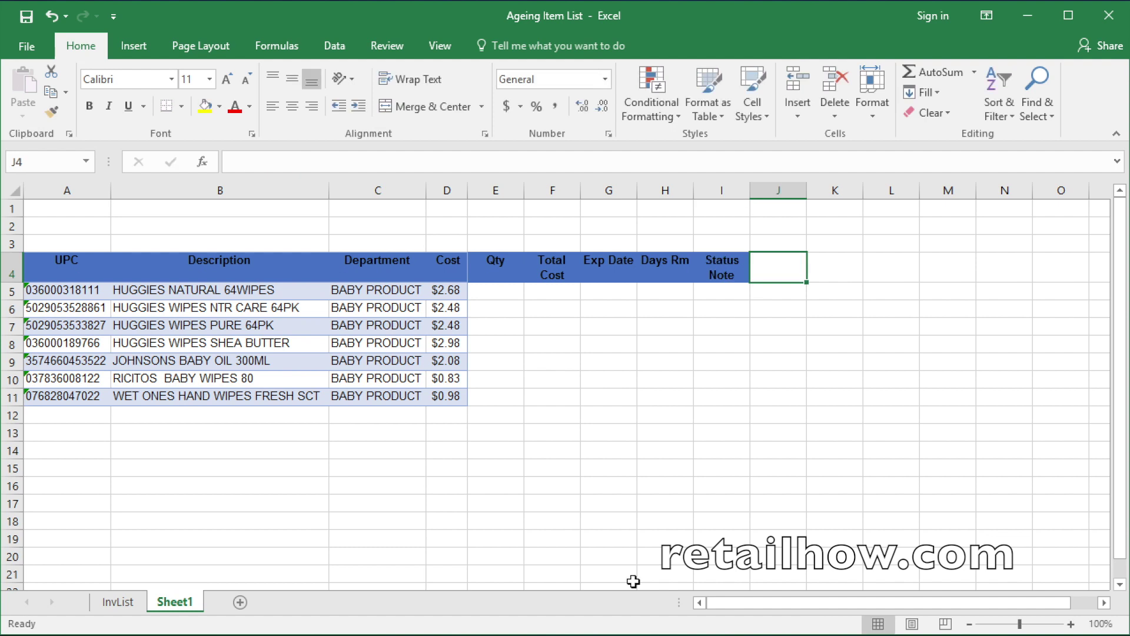
{"action": "left_click", "coordinate": [552, 344]}
Convert the range A4:I11 on the new sheet into a table with headers.
{"action": "left_click_drag", "start_coordinate": [38, 264], "coordinate": [730, 396]}
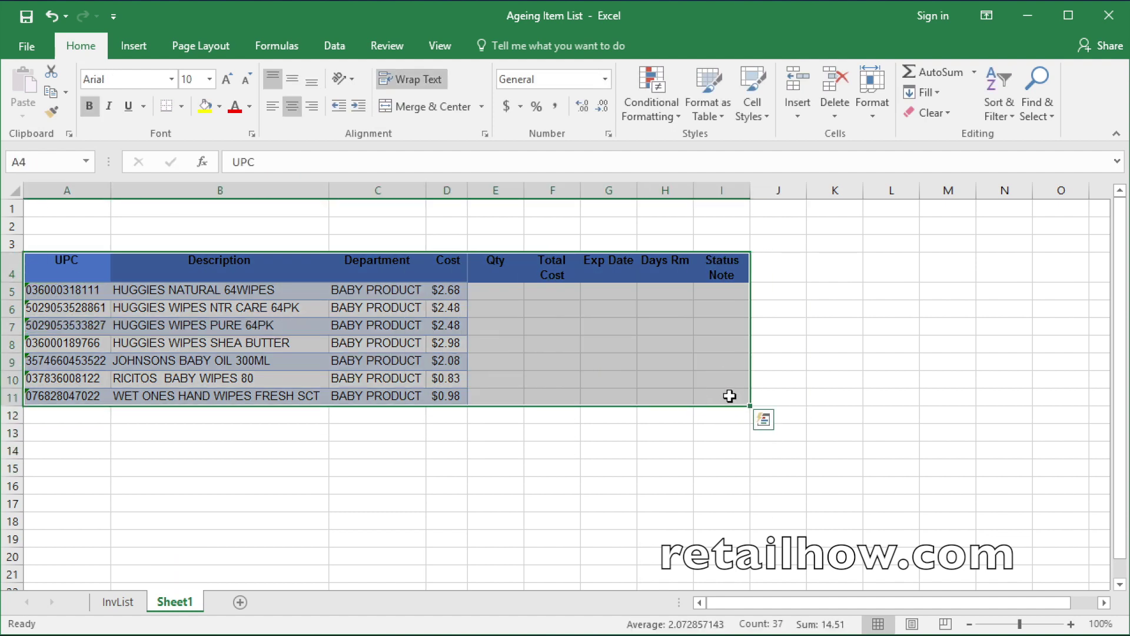
{"action": "key", "text": "ctrl+t"}
{"action": "left_click", "coordinate": [420, 258]}
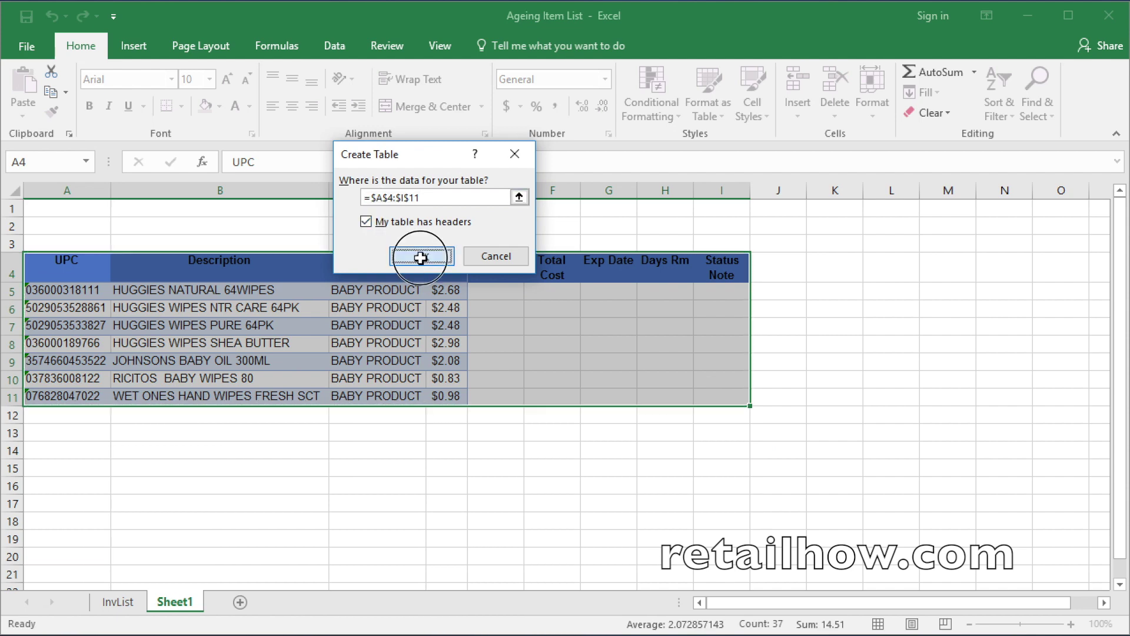
{"action": "left_click", "coordinate": [469, 374]}
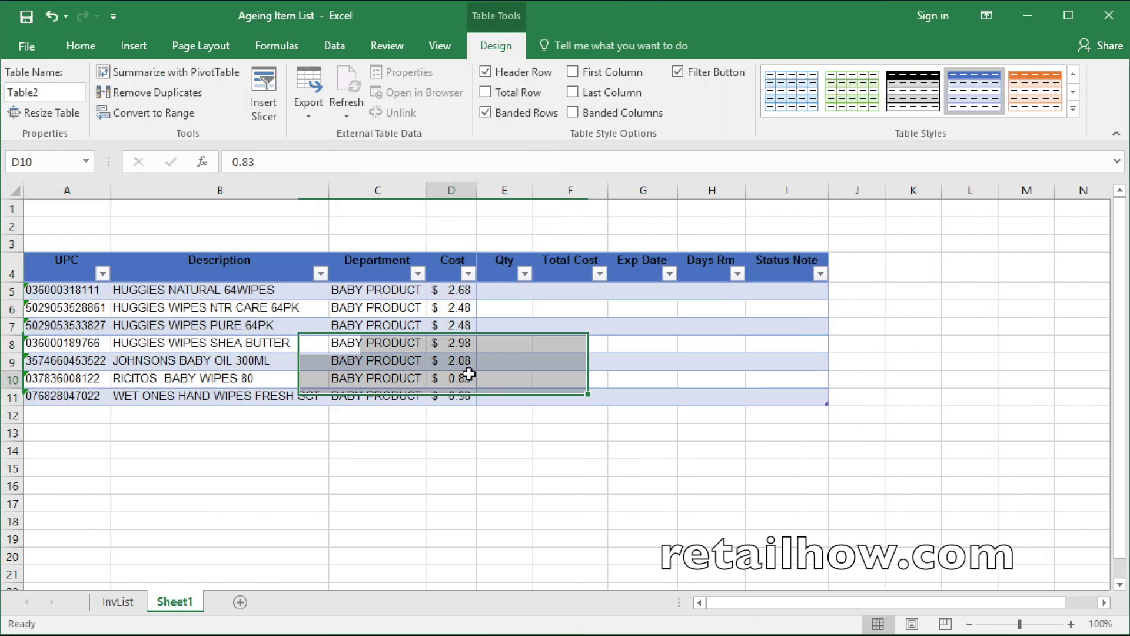
Set the number format of the whole UPC column to Text.
{"action": "left_click", "coordinate": [80, 193]}
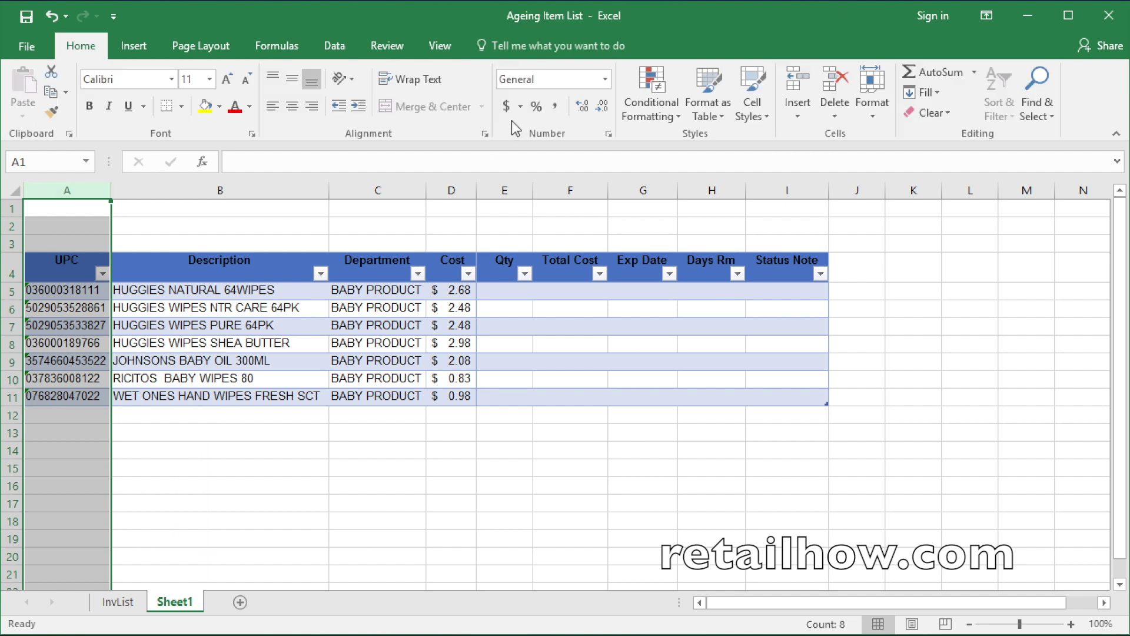
{"action": "left_click", "coordinate": [604, 79]}
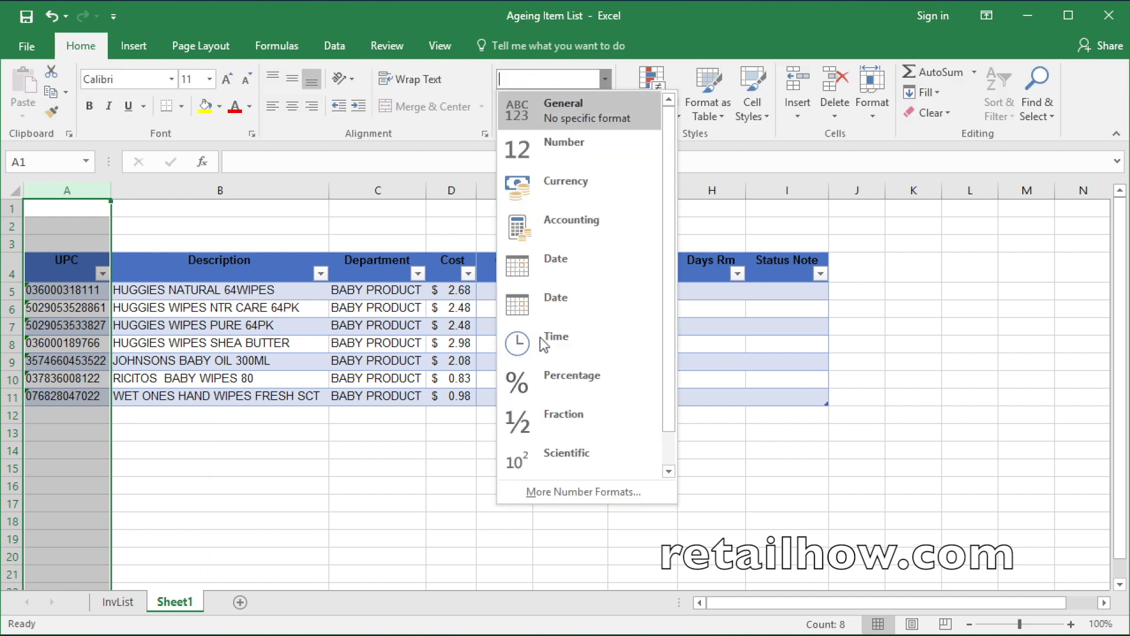
{"action": "scroll", "coordinate": [534, 440], "scroll_direction": "down", "scroll_amount": 1}
{"action": "left_click", "coordinate": [549, 456]}
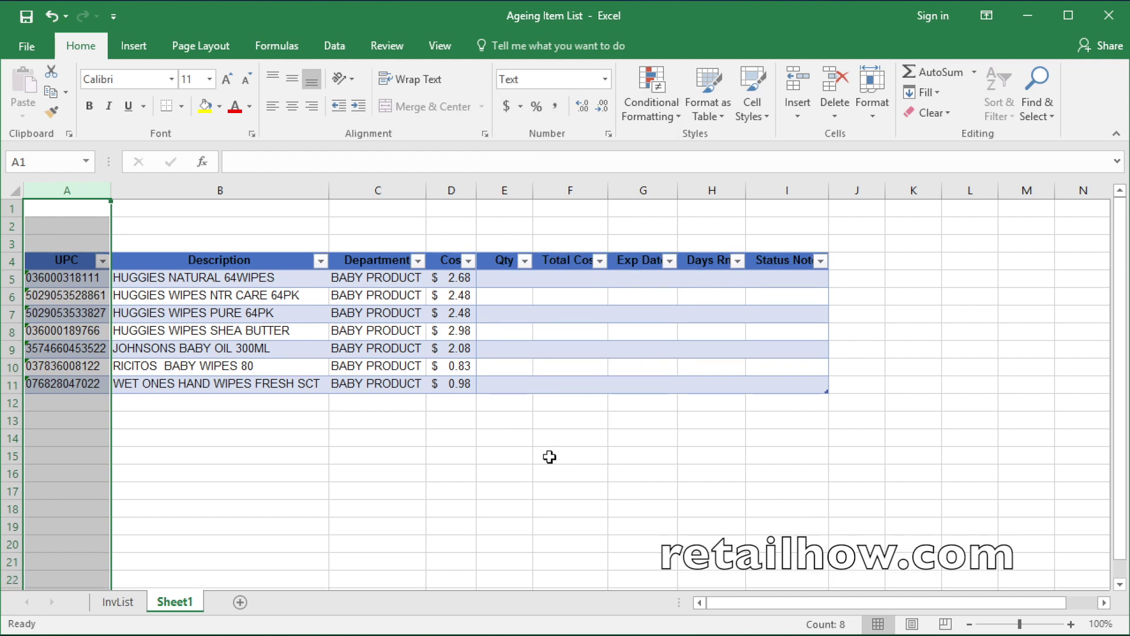
{"action": "left_click", "coordinate": [203, 452]}
Clear the description, department and cost values in B6:D11.
{"action": "left_click_drag", "start_coordinate": [230, 296], "coordinate": [442, 384]}
{"action": "key", "text": "Delete"}
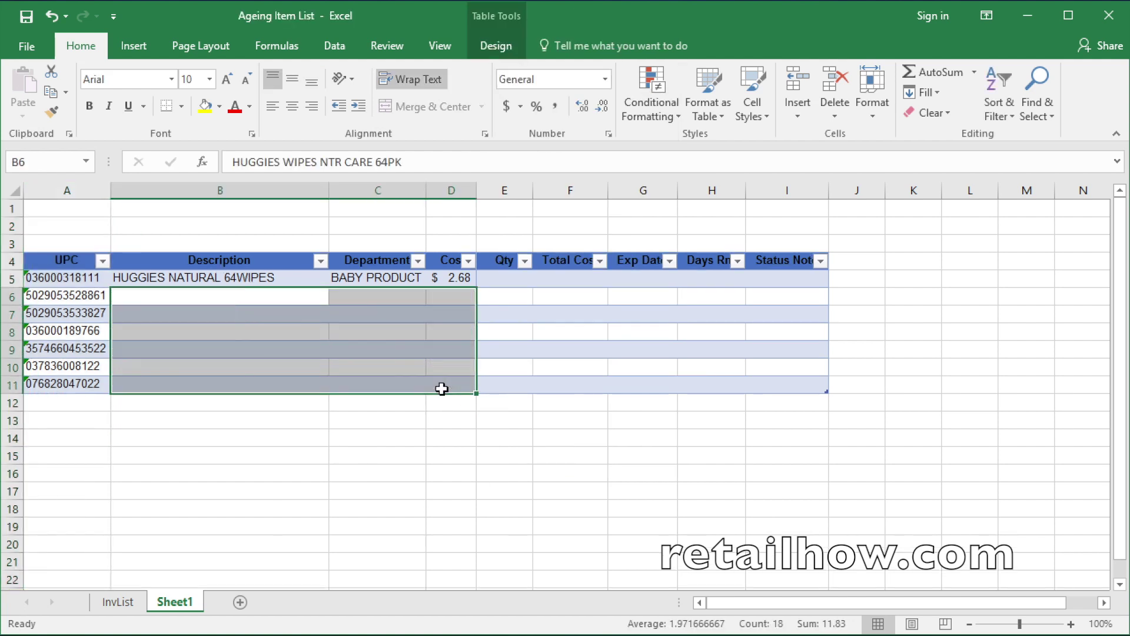
{"action": "left_click", "coordinate": [429, 345]}
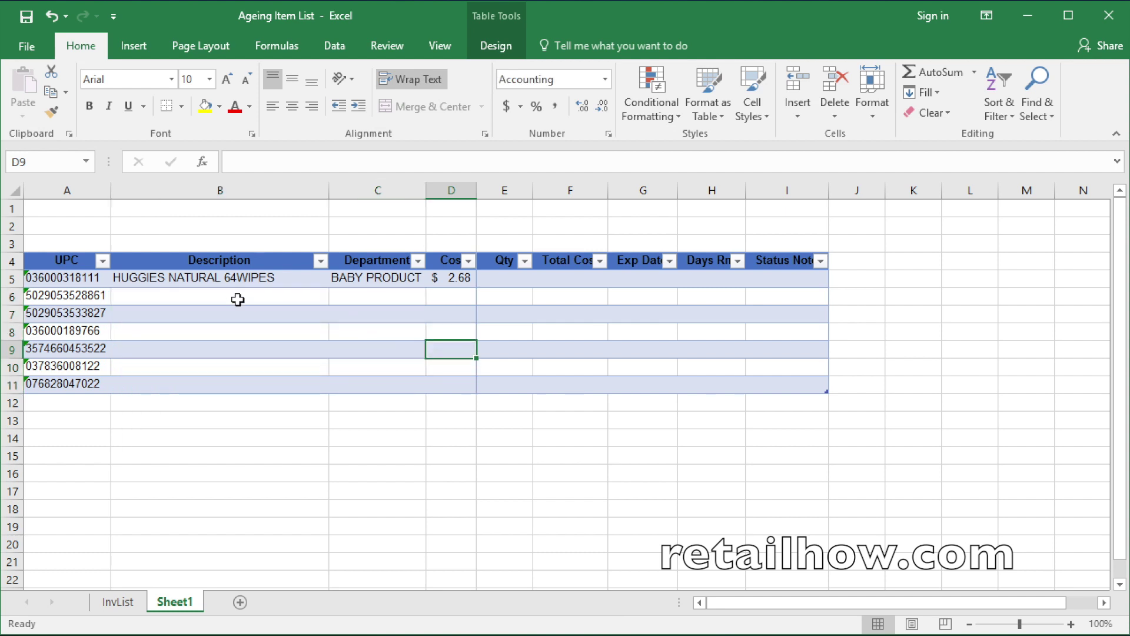
{"action": "left_click", "coordinate": [230, 282]}
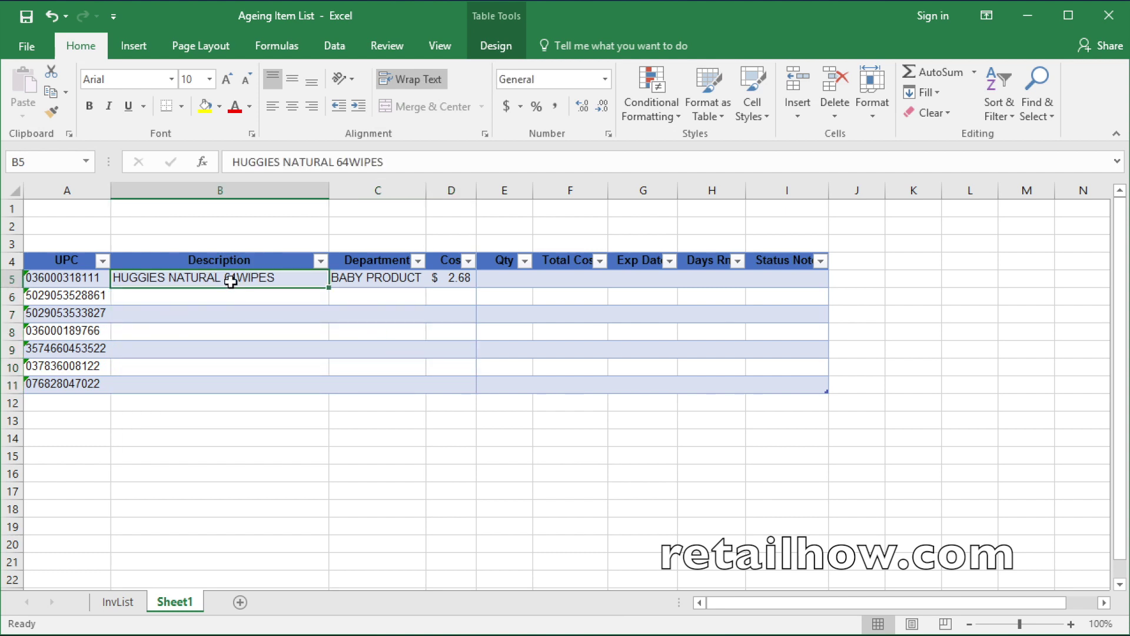
{"action": "key", "text": "BackSpace"}
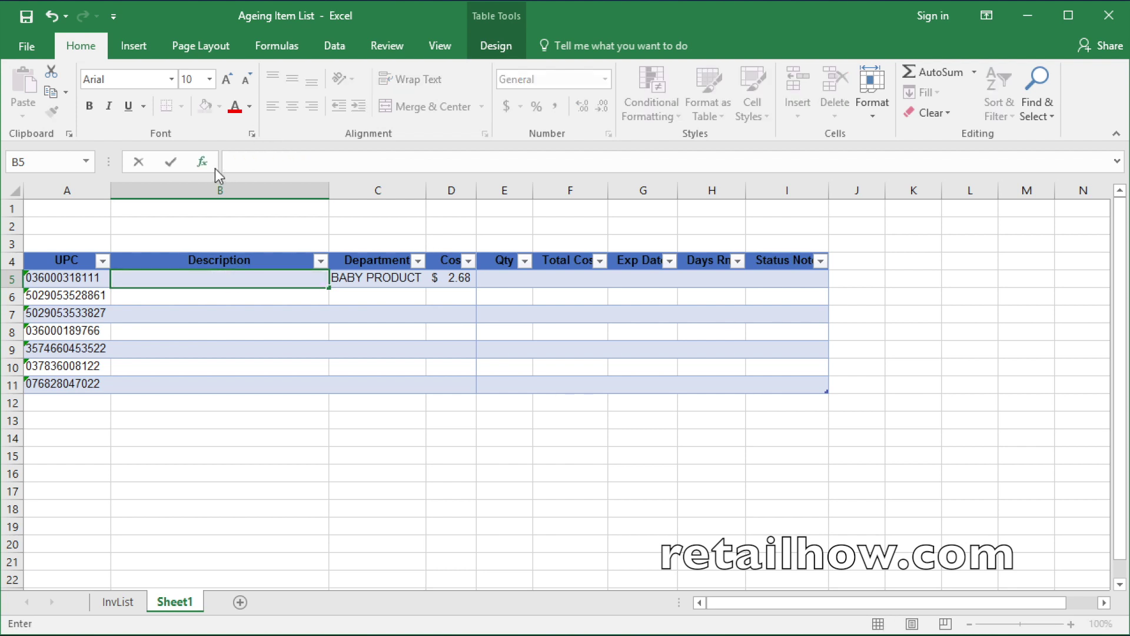
{"action": "type", "text": "="}
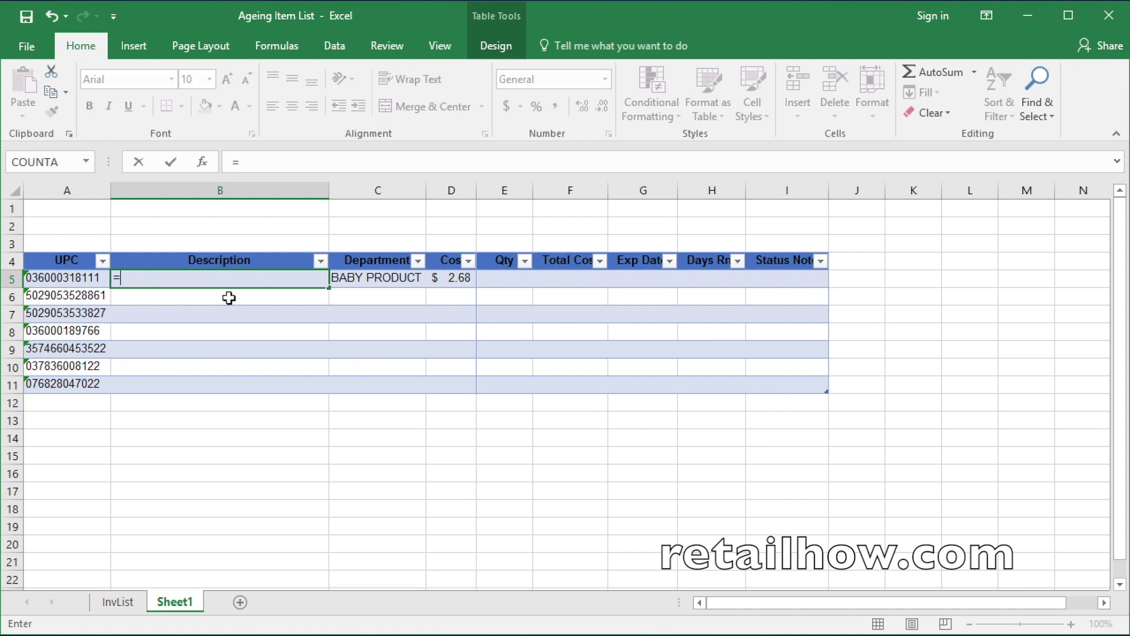
{"action": "type", "text": "vlo"}
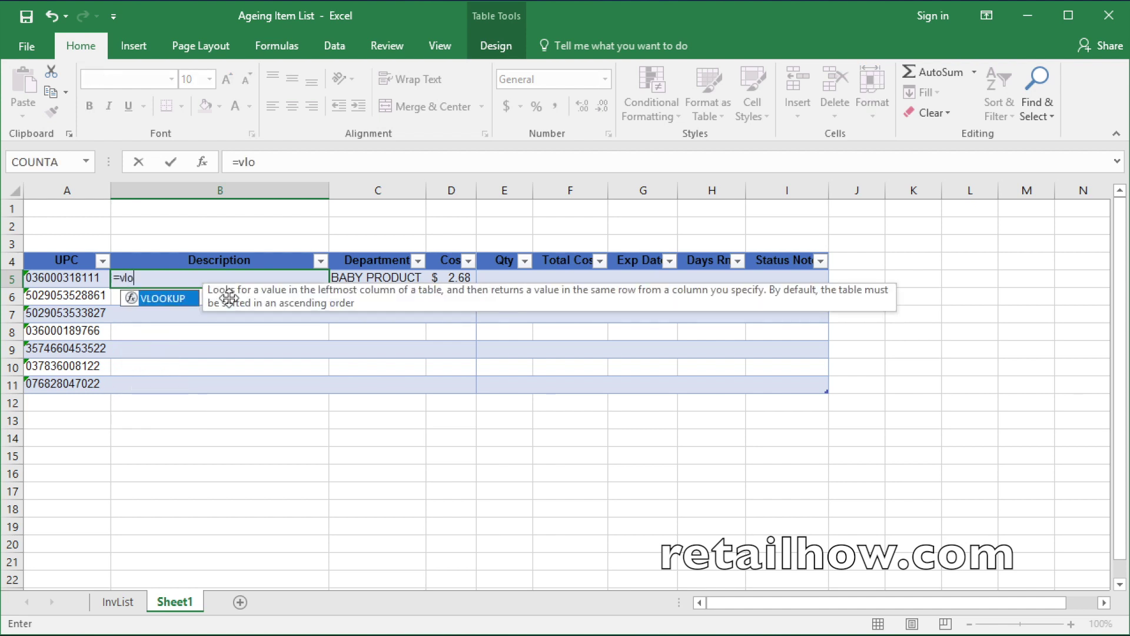
{"action": "type", "text": "okup("}
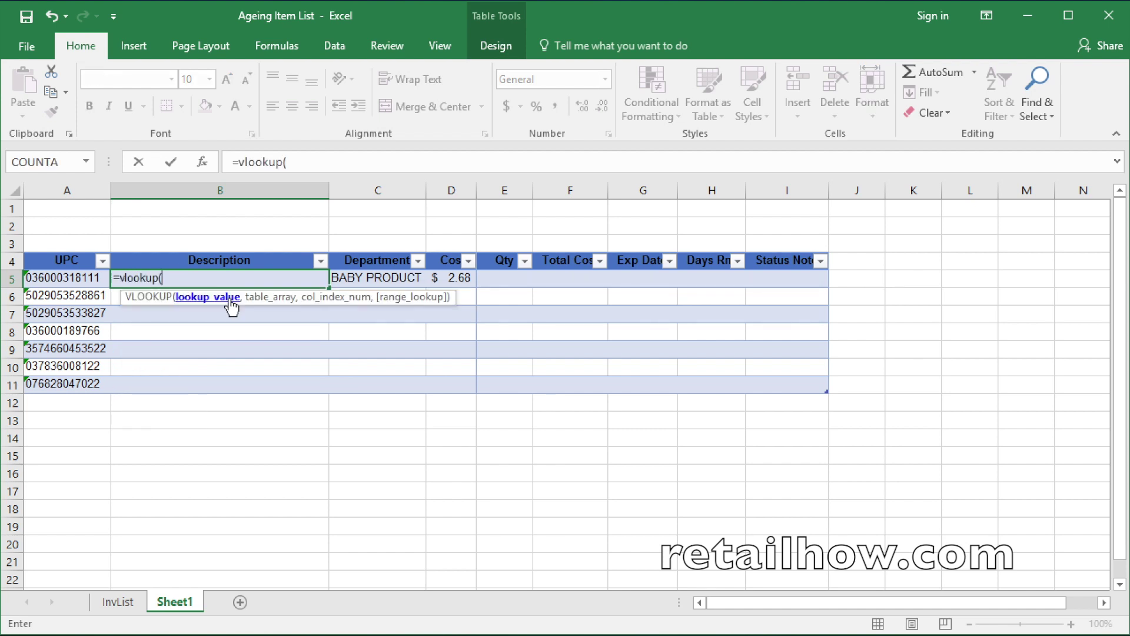
{"action": "left_click", "coordinate": [74, 279]}
{"action": "type", "text": ","}
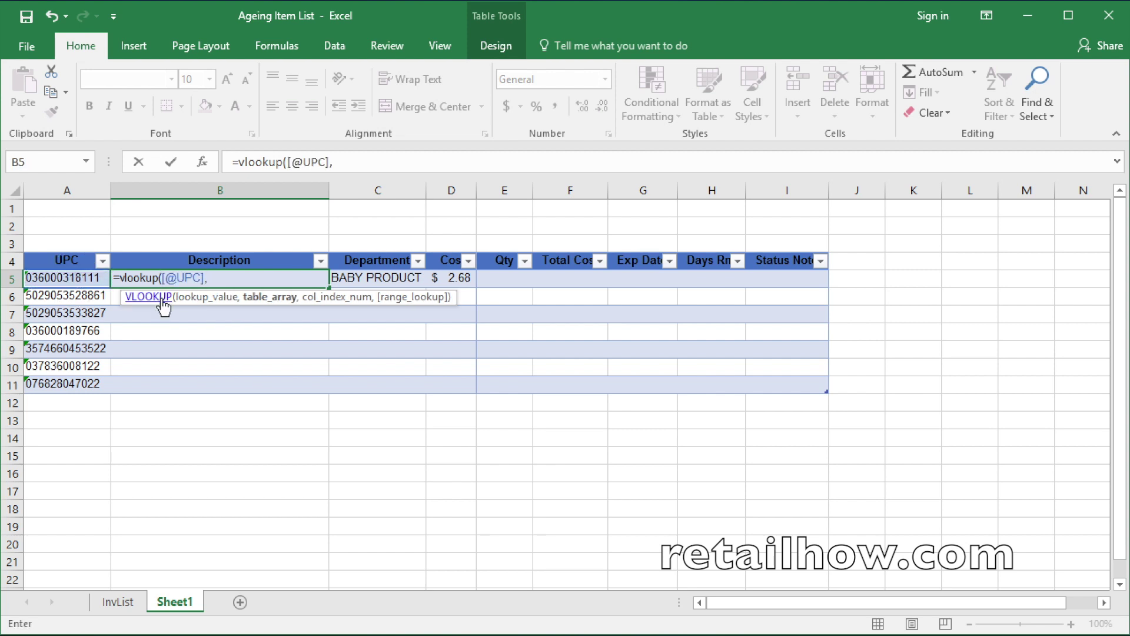
{"action": "type", "text": "inv"}
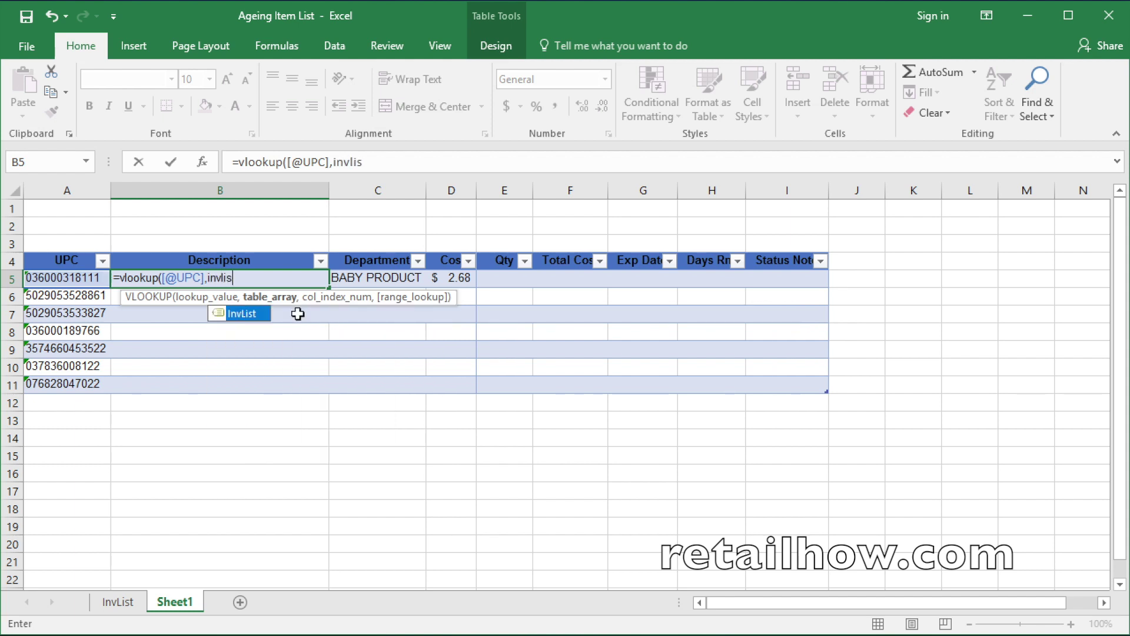
{"action": "type", "text": "lis"}
{"action": "double_click", "coordinate": [246, 312]}
{"action": "type", "text": ",2,"}
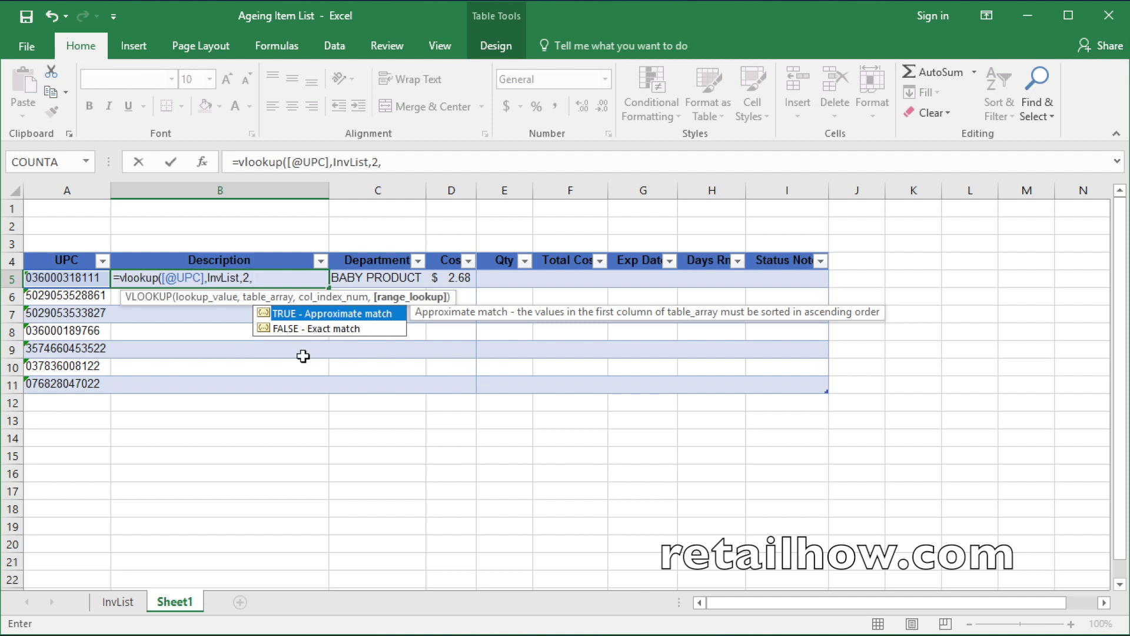
{"action": "type", "text": "false)"}
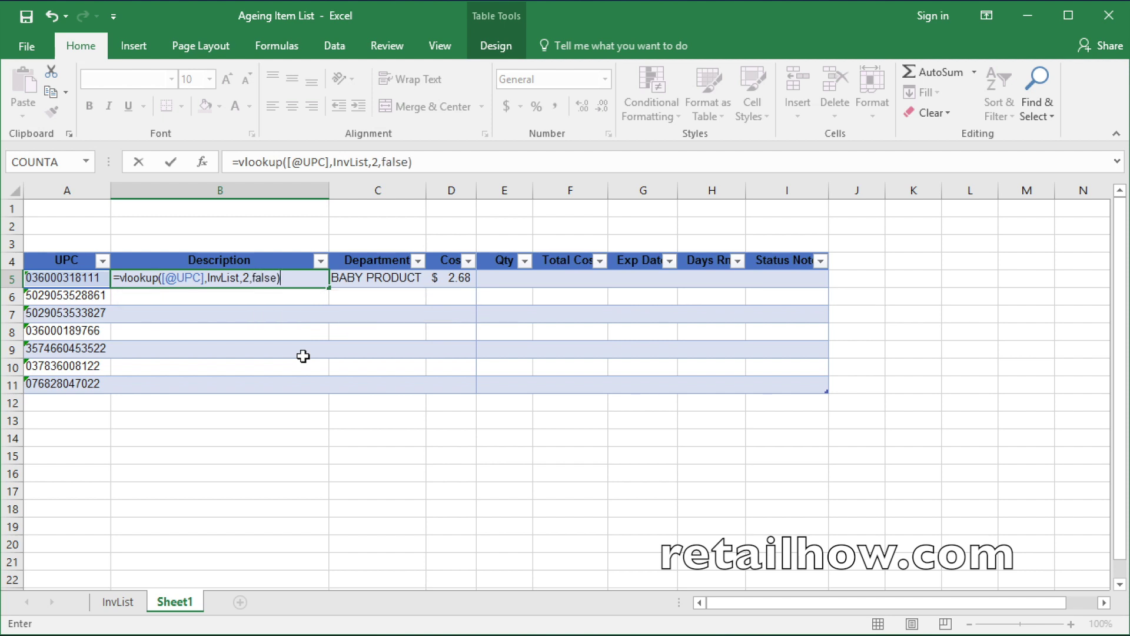
{"action": "key", "text": "Return"}
{"action": "left_click", "coordinate": [219, 438]}
{"action": "left_click", "coordinate": [81, 383]}
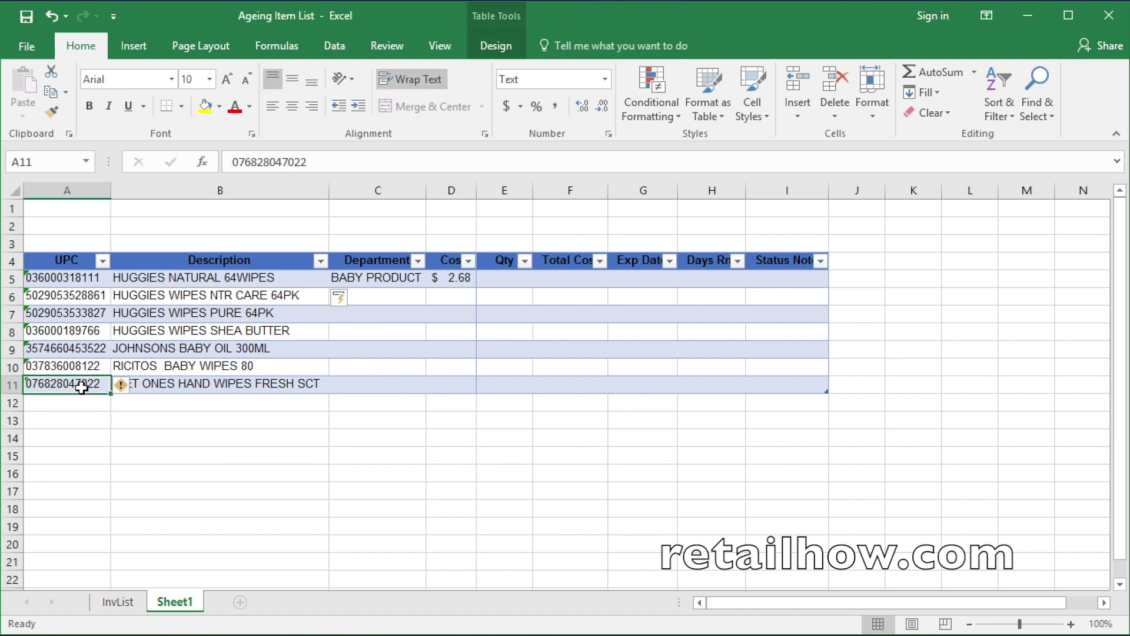
{"action": "key", "text": "Delete"}
{"action": "left_click", "coordinate": [175, 456]}
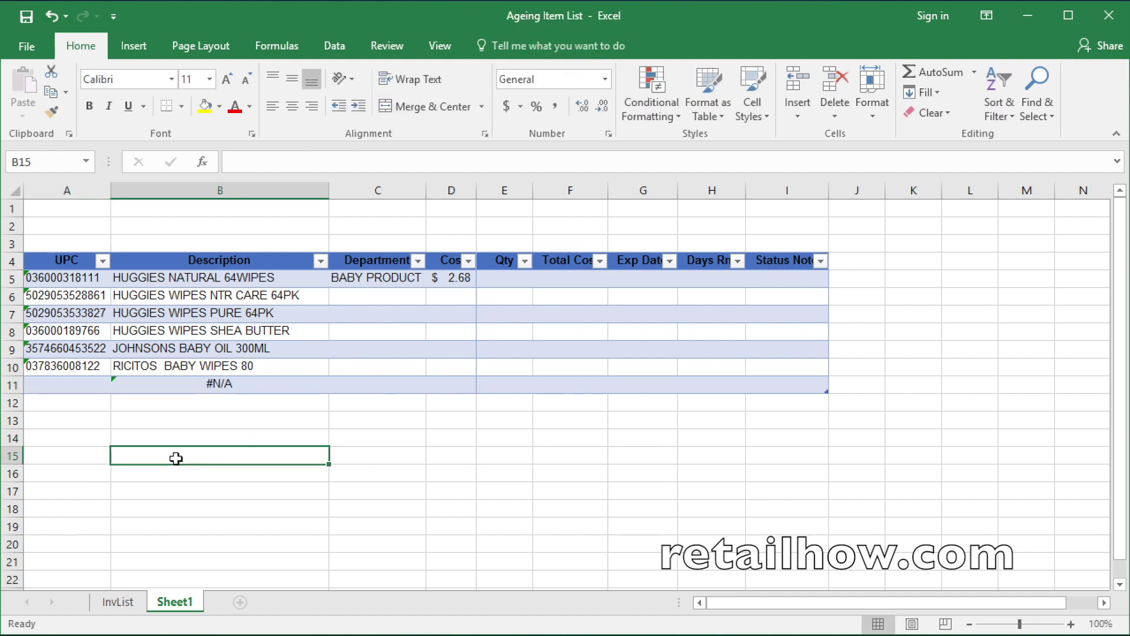
{"action": "left_click", "coordinate": [254, 276]}
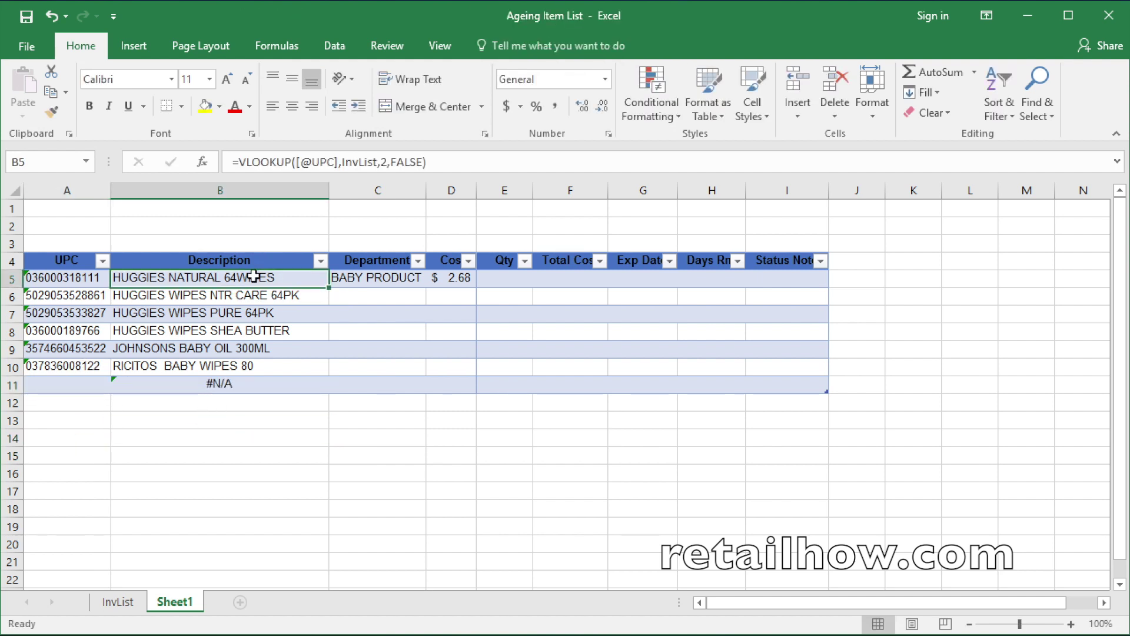
{"action": "left_click", "coordinate": [241, 162]}
{"action": "type", "text": "if("}
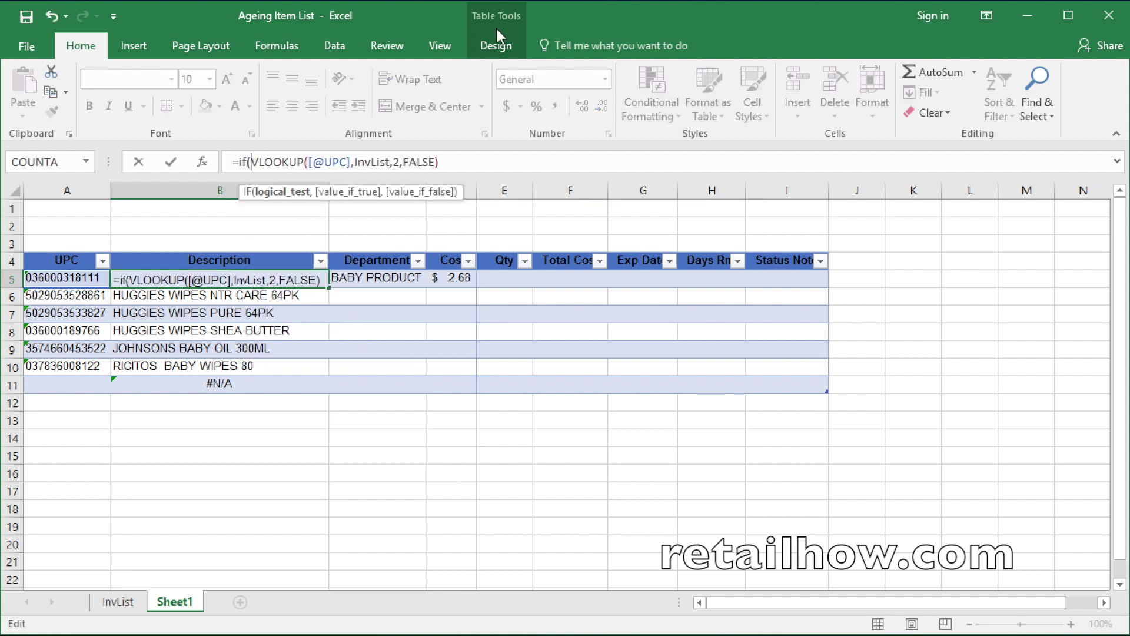
{"action": "left_click", "coordinate": [75, 279]}
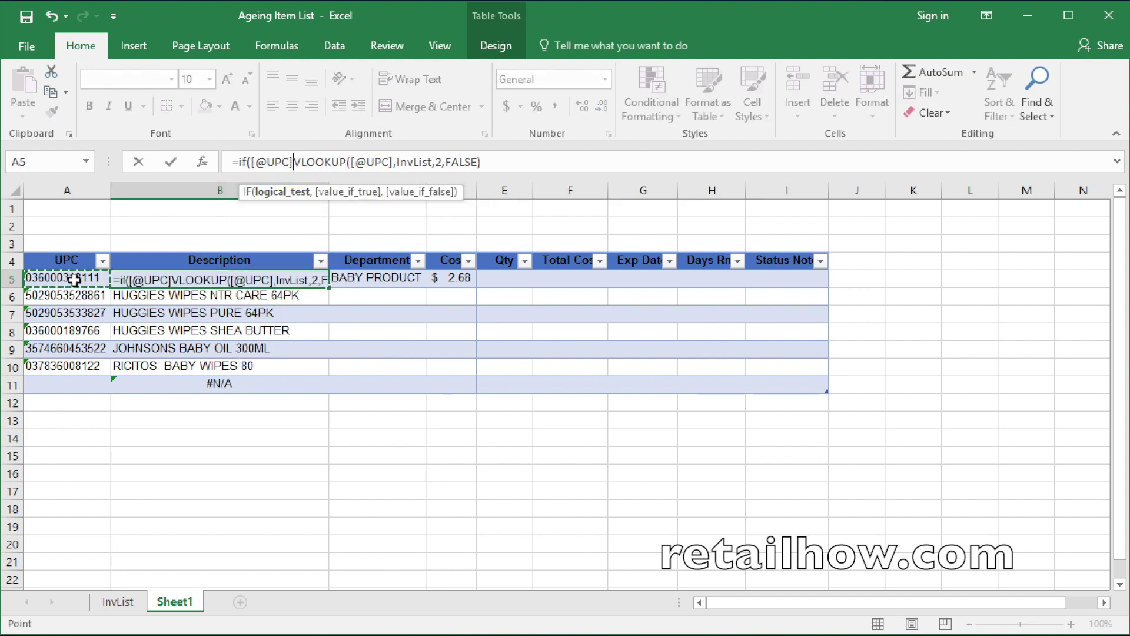
{"action": "type", "text": "=\"\","}
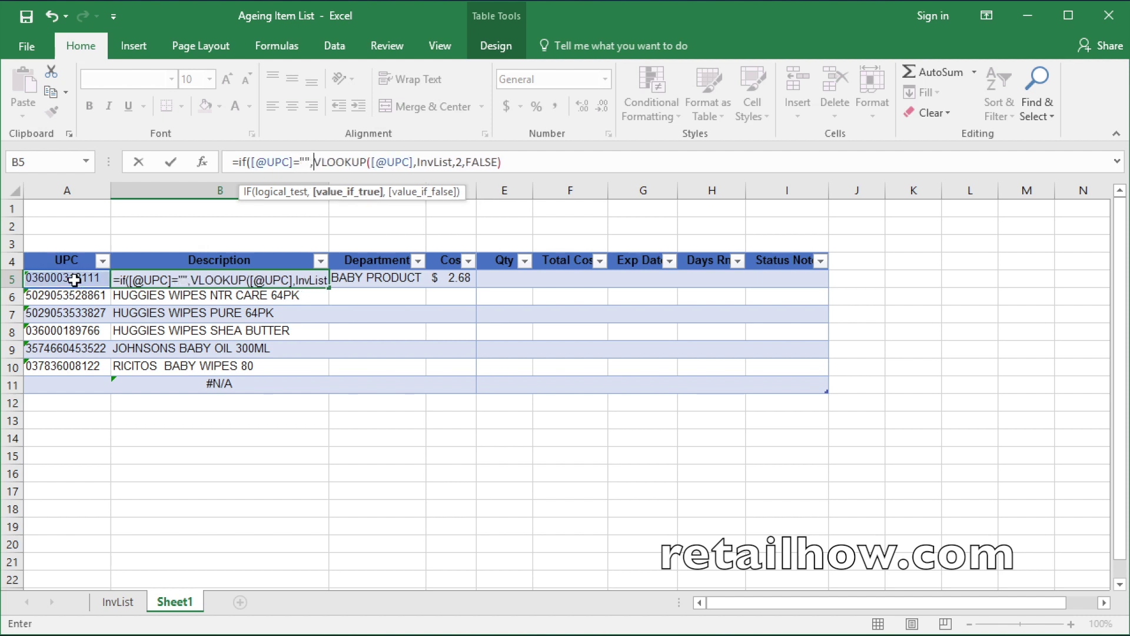
{"action": "type", "text": "\"\""}
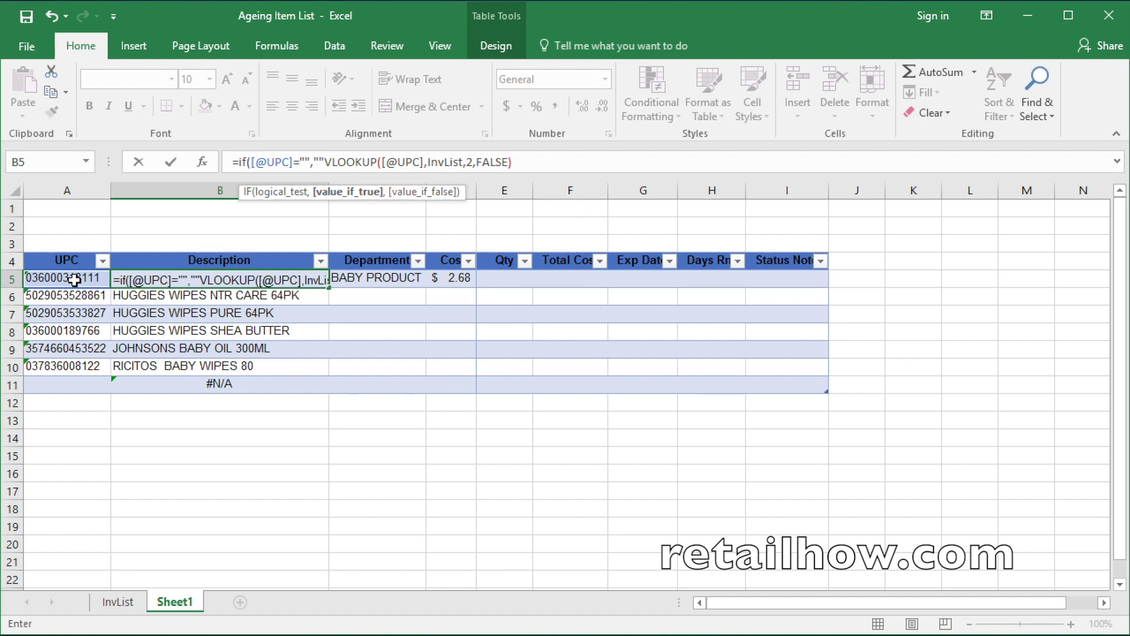
{"action": "type", "text": ","}
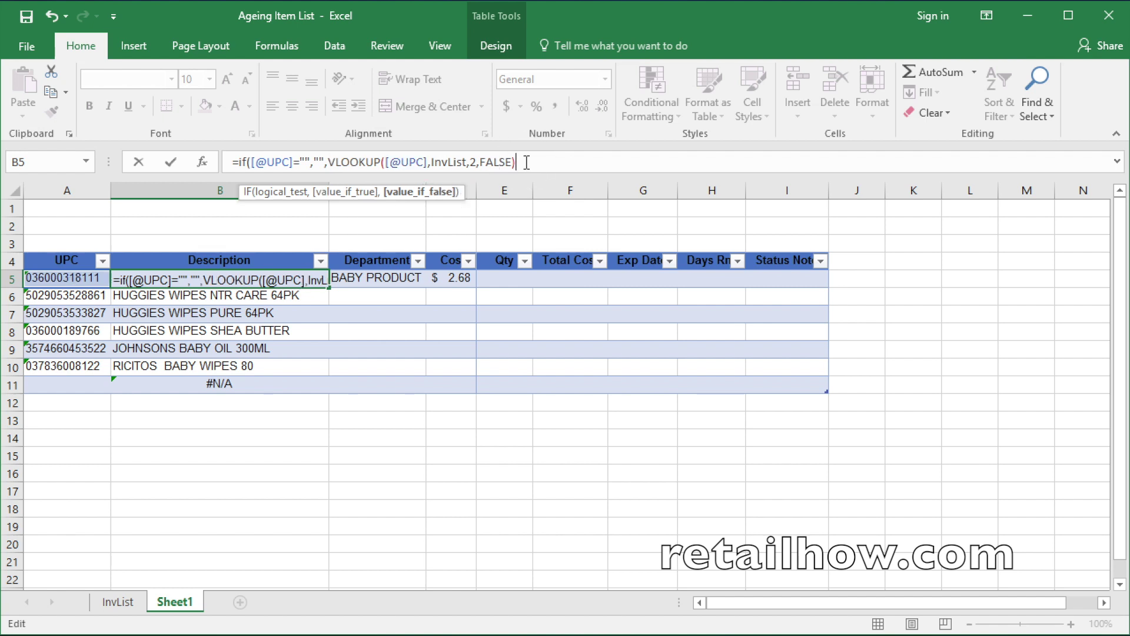
{"action": "type", "text": ")"}
{"action": "key", "text": "Return"}
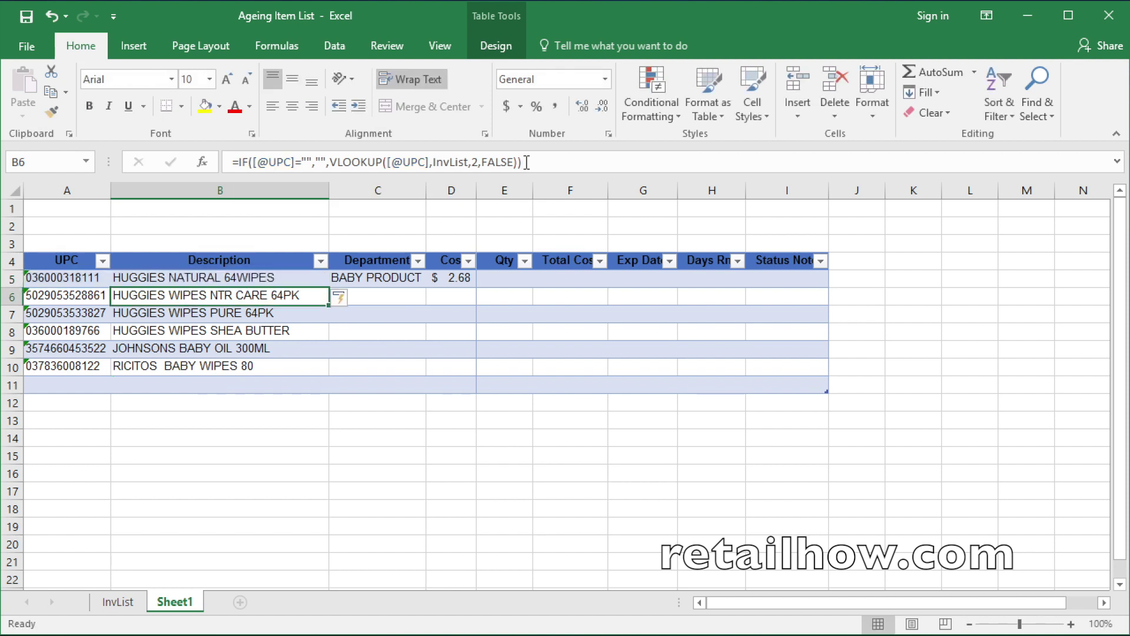
Test the blank-UPC condition by clearing the UPC in A10, and restore the deleted value.
{"action": "left_click", "coordinate": [202, 278]}
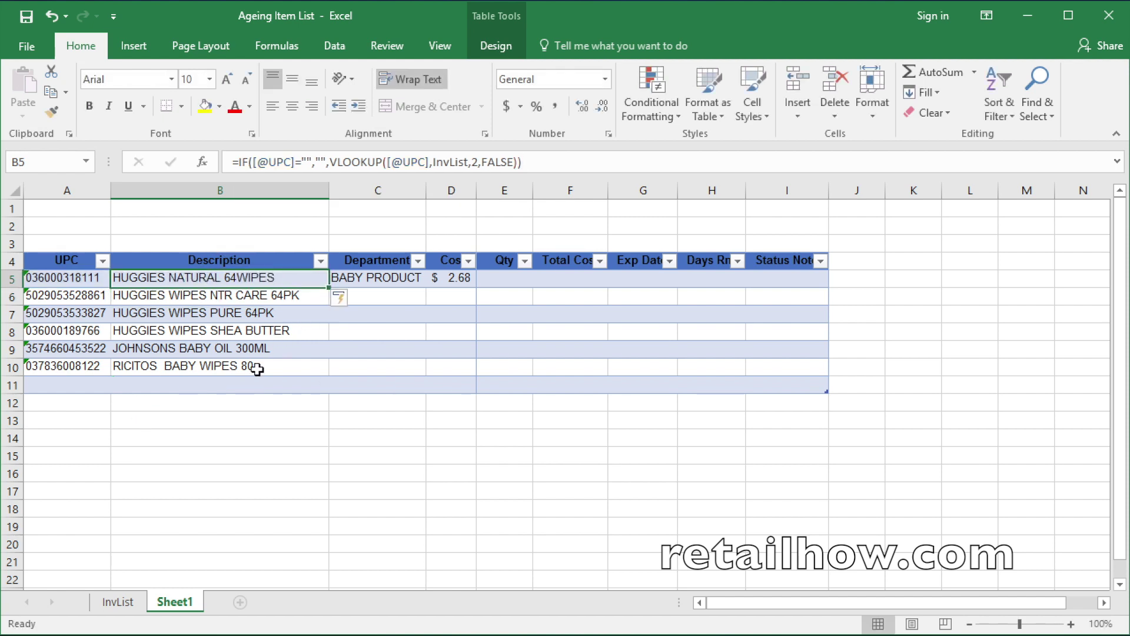
{"action": "left_click", "coordinate": [72, 367]}
{"action": "key", "text": "BackSpace"}
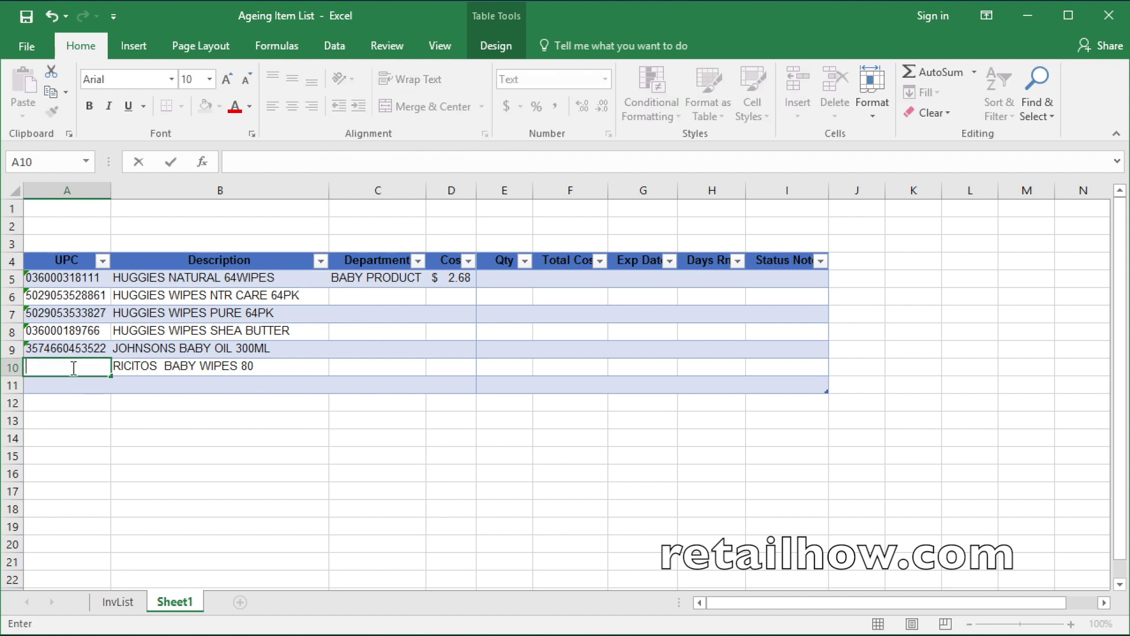
{"action": "left_click", "coordinate": [222, 416]}
{"action": "left_click", "coordinate": [86, 373]}
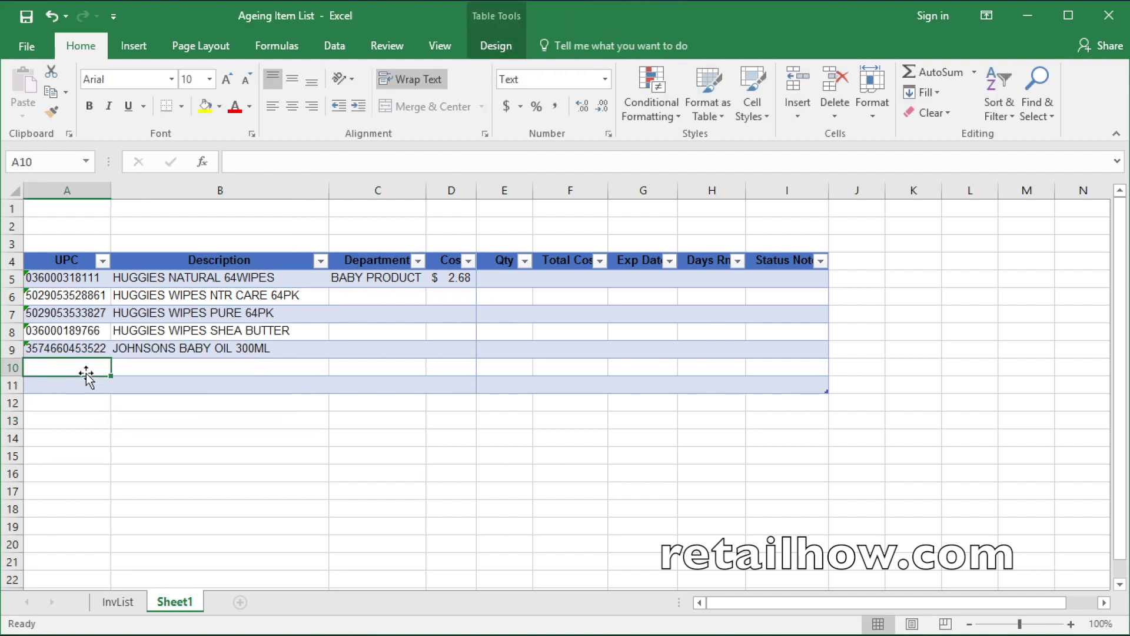
{"action": "key", "text": "ctrl+v"}
{"action": "left_click", "coordinate": [245, 385]}
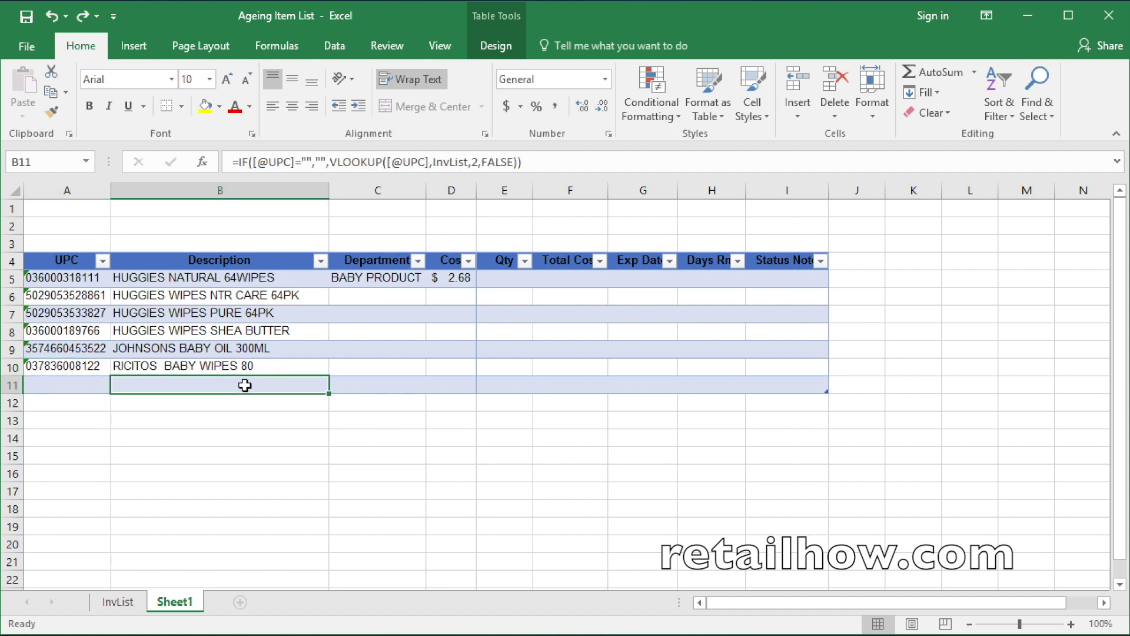
Clear the department and cost values in C5:D5.
{"action": "left_click_drag", "start_coordinate": [362, 277], "coordinate": [449, 280]}
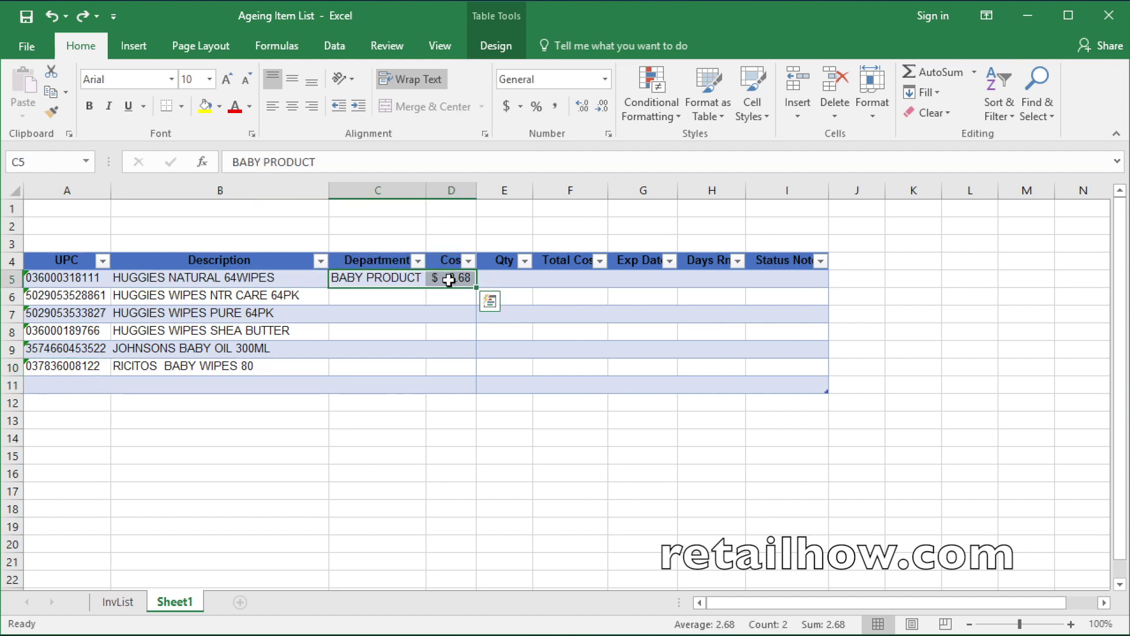
{"action": "key", "text": "Delete"}
{"action": "left_click", "coordinate": [454, 383]}
Copy the Description formula from B5 into the Department cell C5.
{"action": "left_click", "coordinate": [255, 279]}
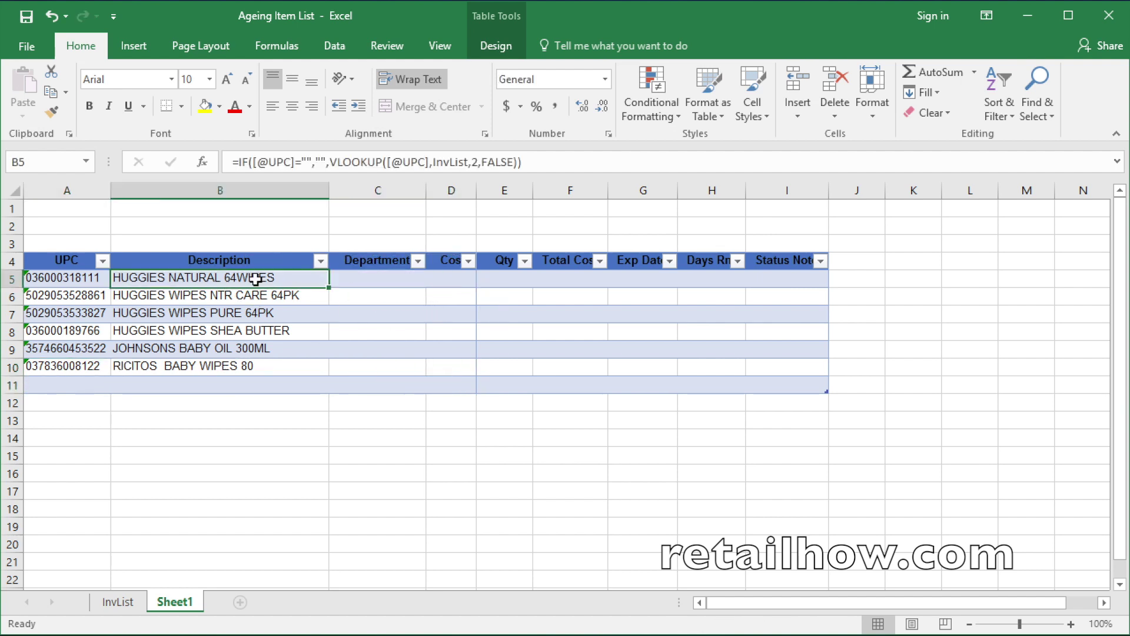
{"action": "right_click", "coordinate": [207, 278]}
{"action": "key", "text": "Escape"}
{"action": "key", "text": "ctrl+c"}
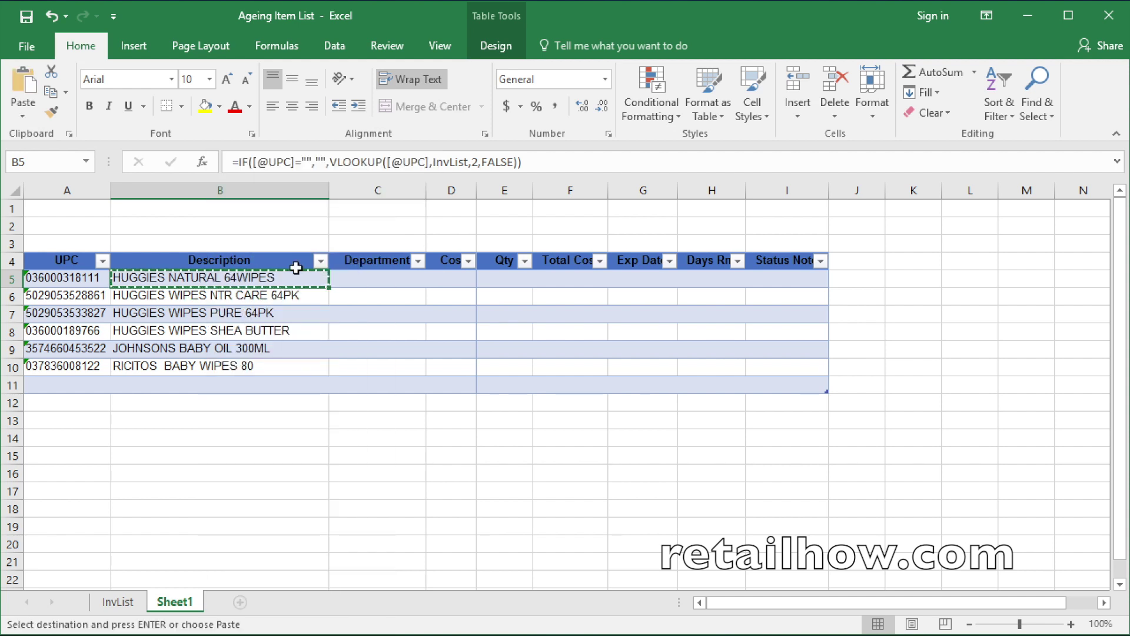
{"action": "left_click", "coordinate": [356, 282]}
{"action": "right_click", "coordinate": [356, 282]}
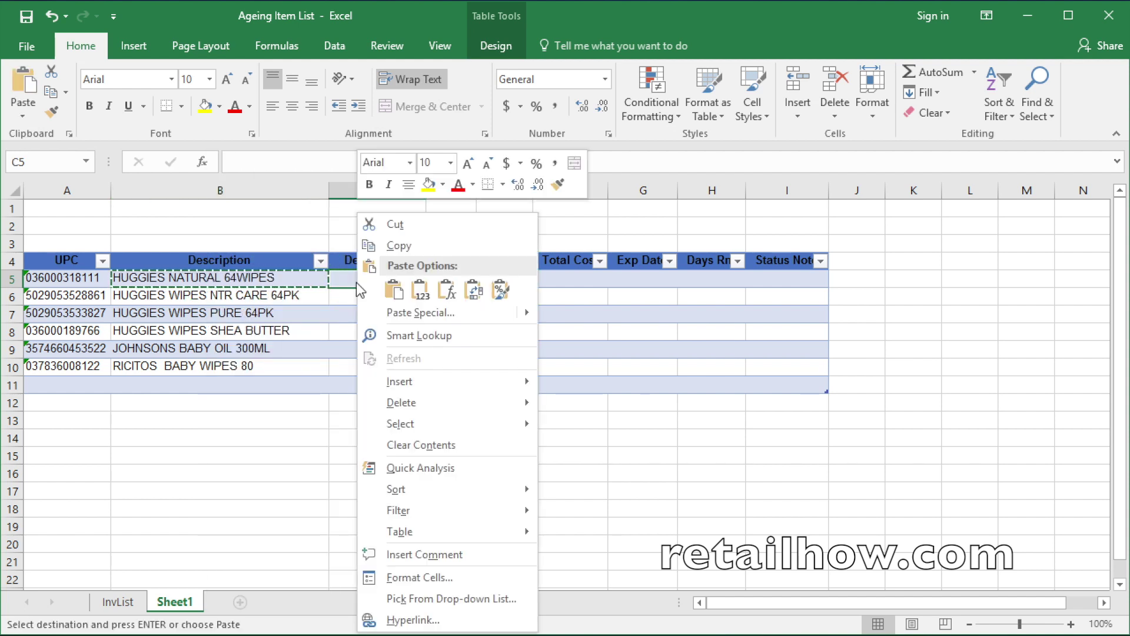
{"action": "left_click", "coordinate": [393, 290]}
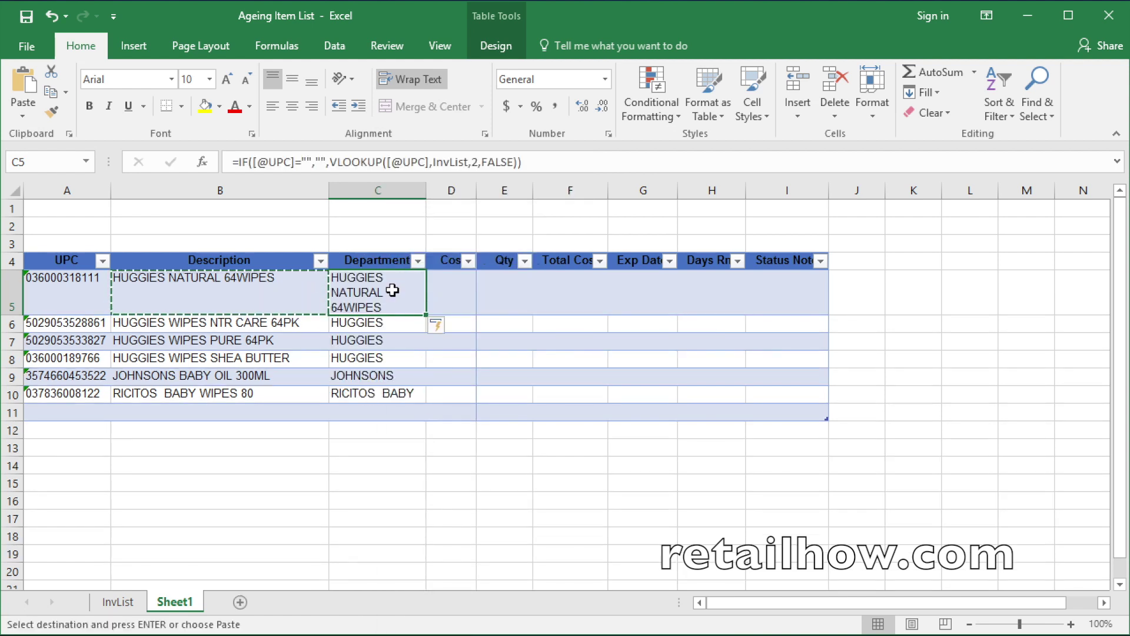
Set the VLOOKUP column index in the C5 Department formula to 3.
{"action": "left_click", "coordinate": [472, 162]}
{"action": "type", "text": "2,"}
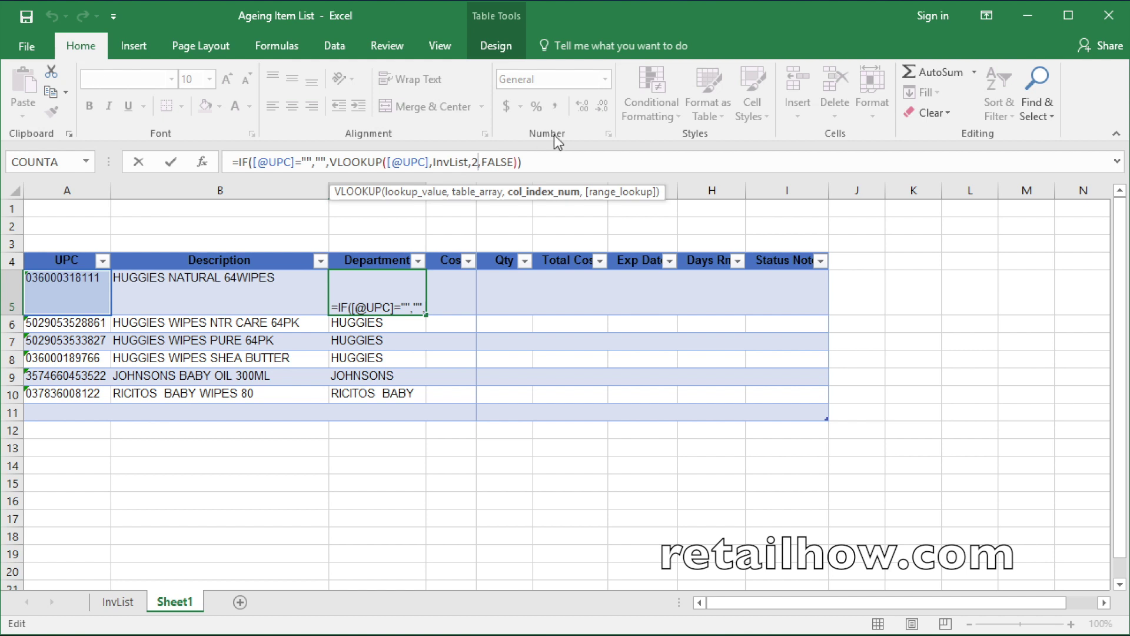
{"action": "key", "text": "BackSpace"}
{"action": "type", "text": "3"}
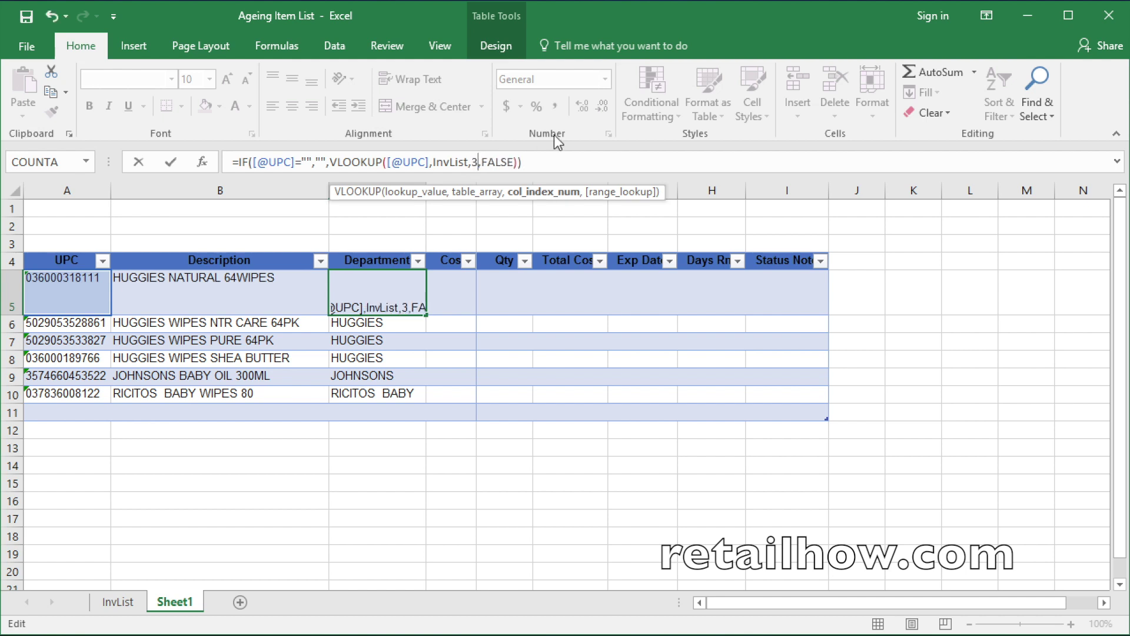
{"action": "key", "text": "Return"}
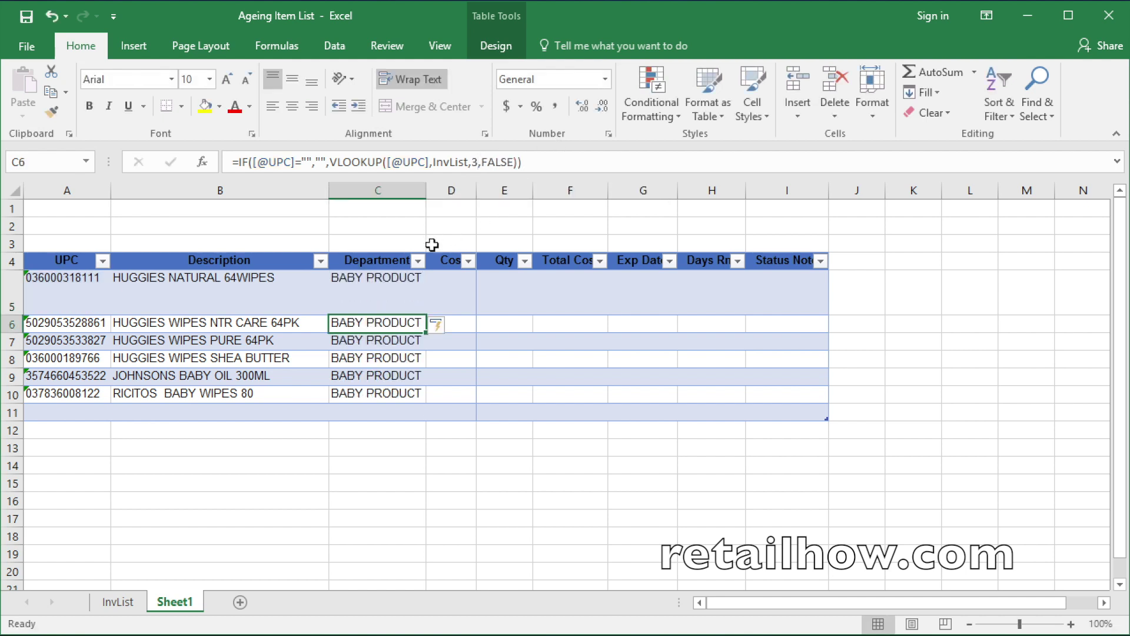
Check the column order on the InvList sheet and copy the Department formula from C5 into the Cost cell D5 on Sheet1.
{"action": "left_click_drag", "start_coordinate": [153, 246], "coordinate": [449, 252]}
{"action": "left_click", "coordinate": [451, 250]}
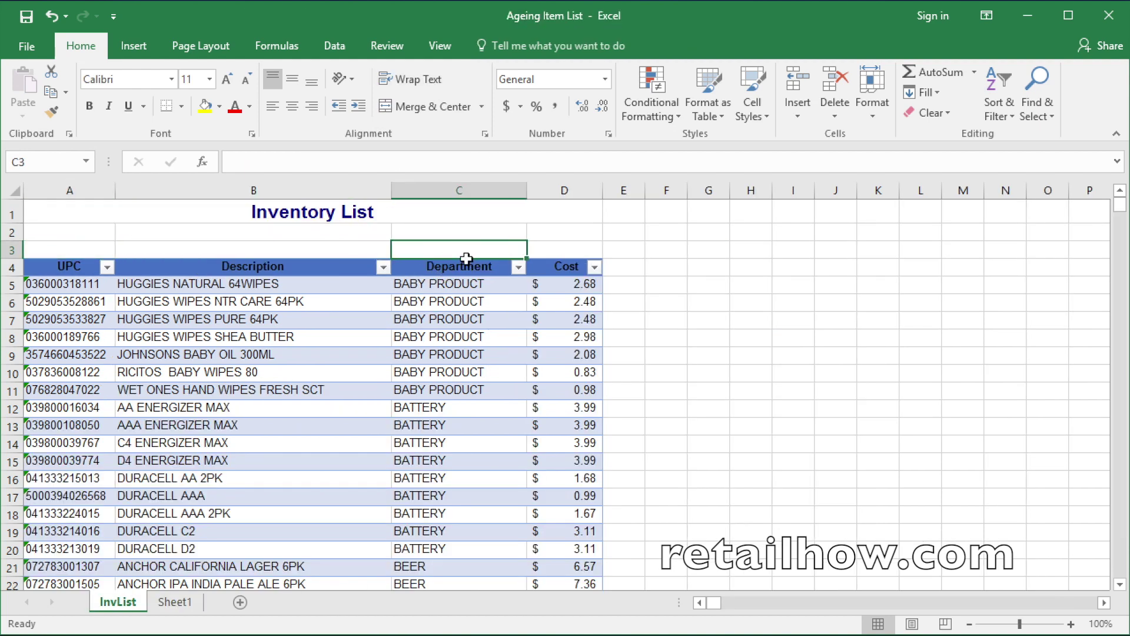
{"action": "left_click", "coordinate": [175, 602]}
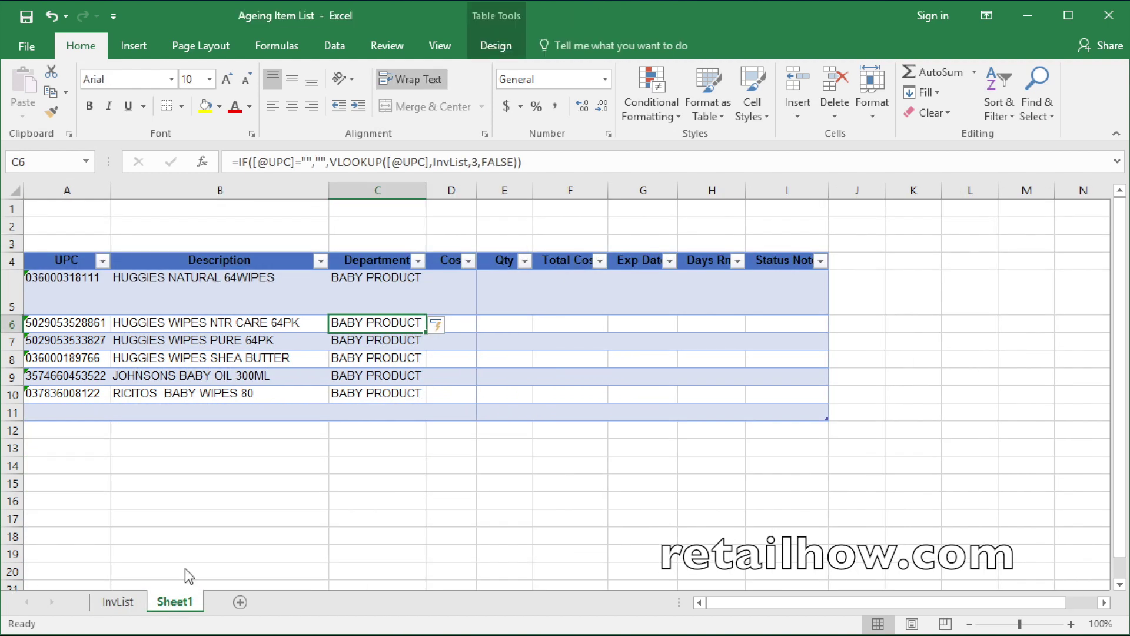
{"action": "left_click", "coordinate": [450, 263]}
{"action": "left_click", "coordinate": [393, 294]}
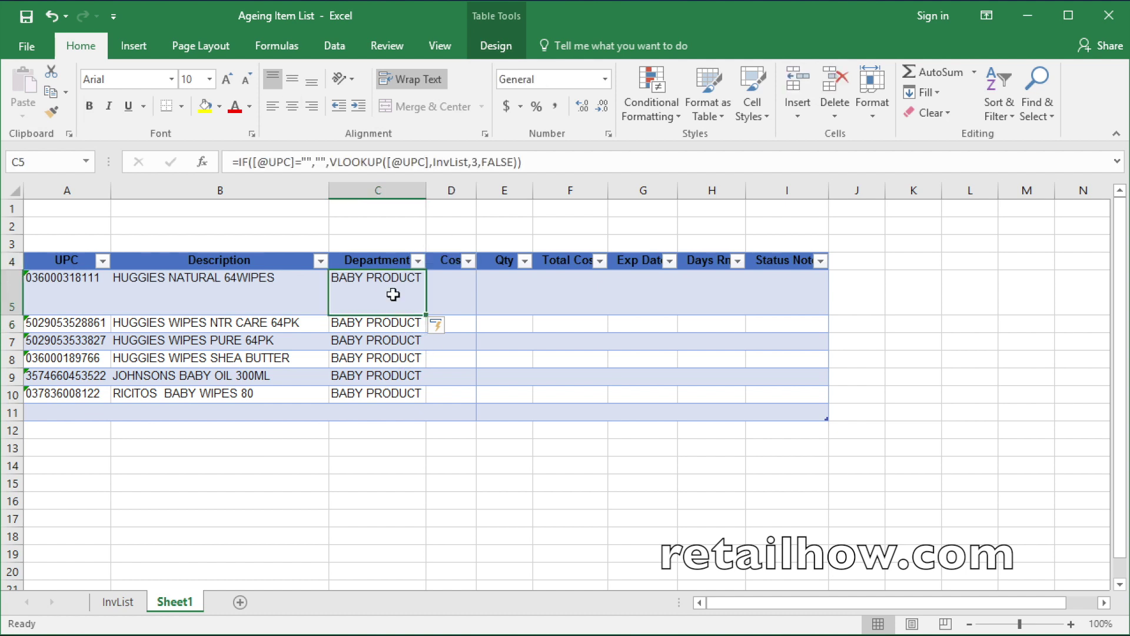
{"action": "right_click", "coordinate": [393, 294]}
{"action": "left_click", "coordinate": [443, 105]}
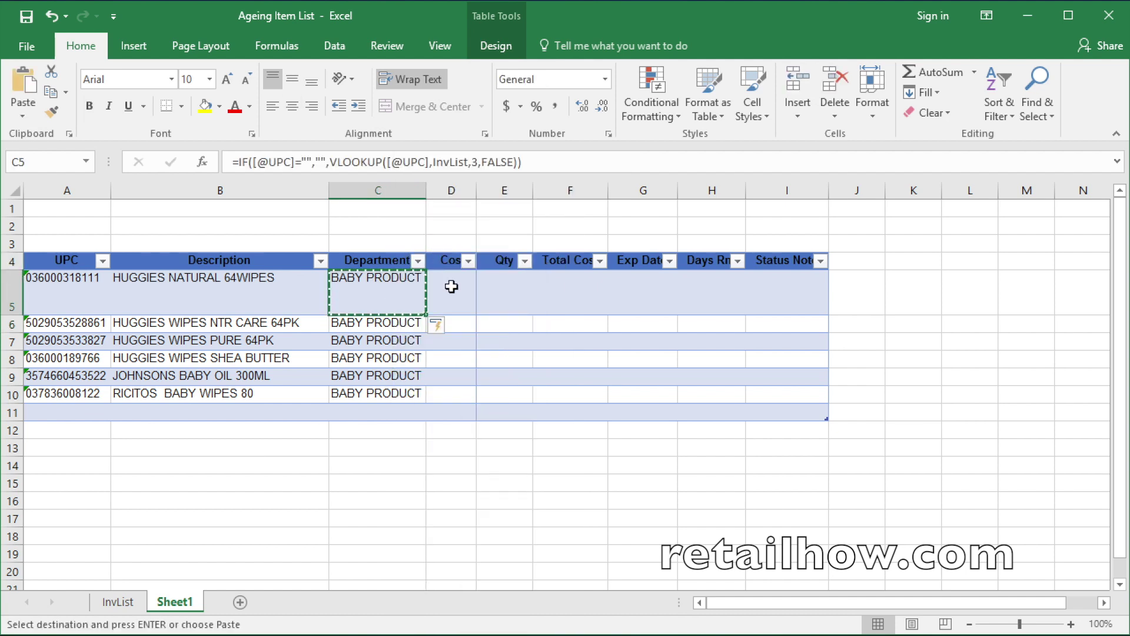
{"action": "left_click", "coordinate": [451, 285]}
{"action": "right_click", "coordinate": [452, 285]}
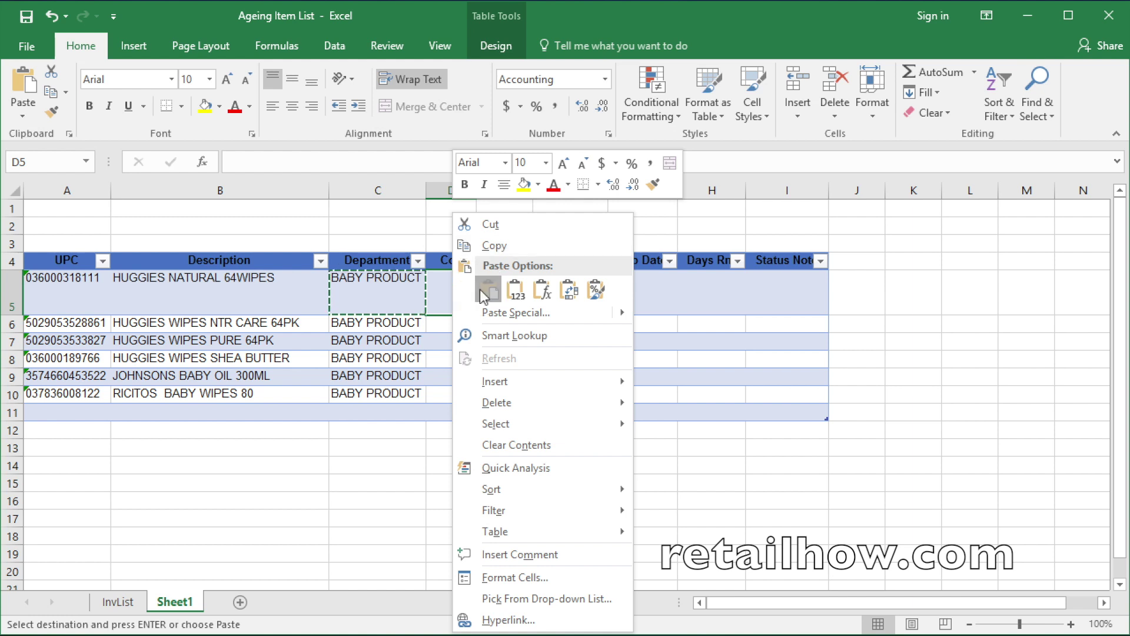
{"action": "left_click", "coordinate": [488, 288]}
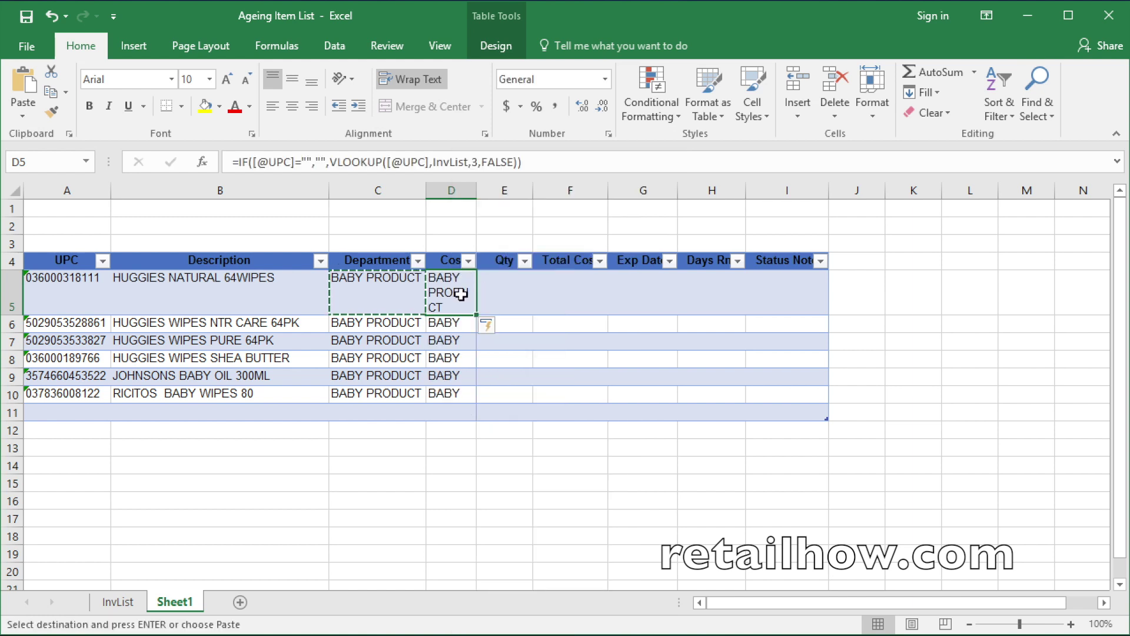
Set the VLOOKUP column index in the D5 Cost formula to 4.
{"action": "left_click", "coordinate": [480, 162]}
{"action": "key", "text": "BackSpace"}
{"action": "type", "text": "4"}
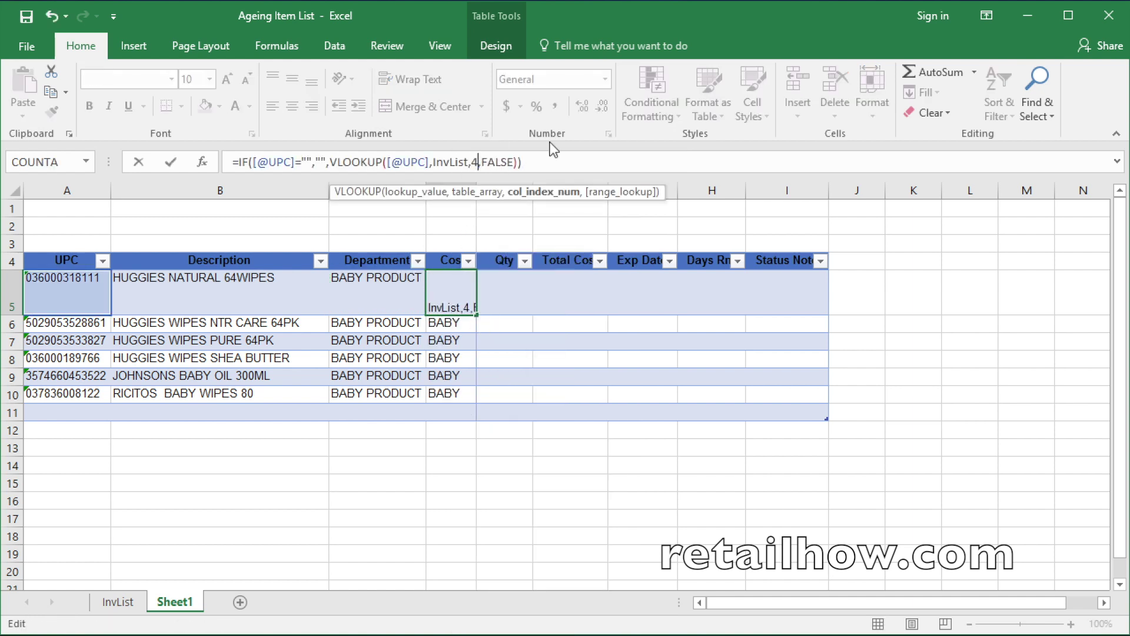
{"action": "key", "text": "Return"}
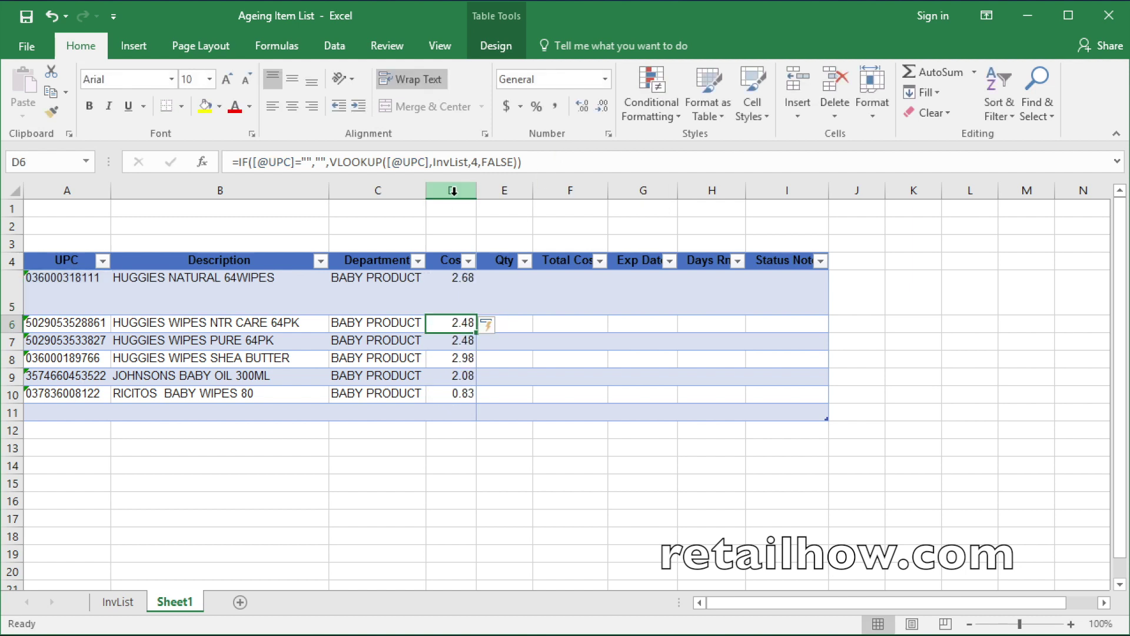
Apply the Accounting number format to the whole Cost column.
{"action": "left_click", "coordinate": [453, 191]}
{"action": "left_click", "coordinate": [506, 106]}
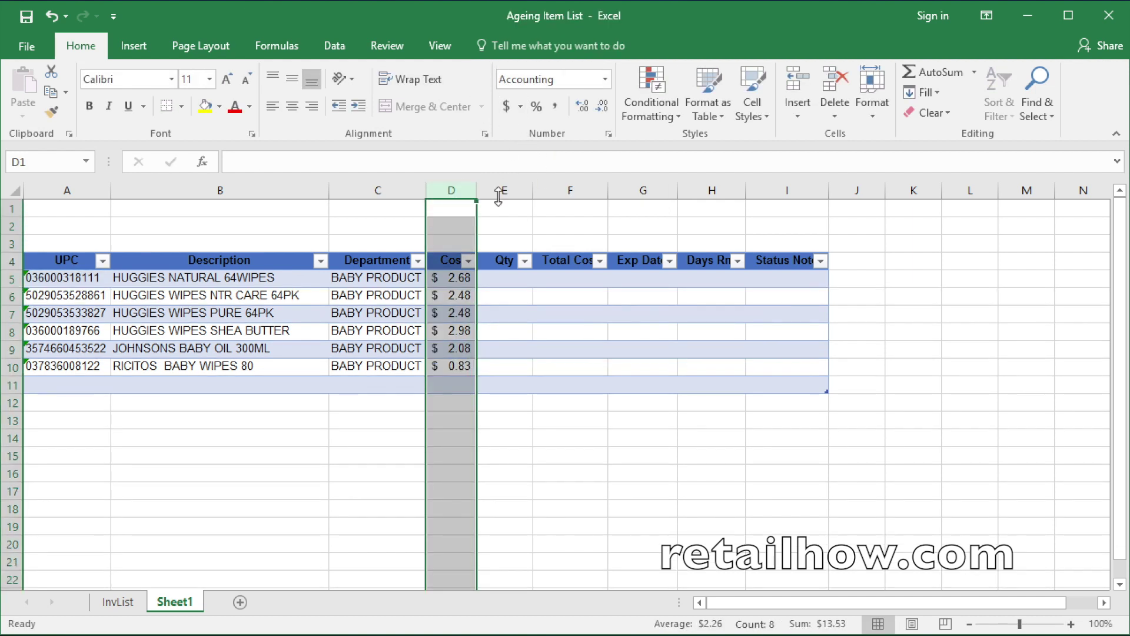
{"action": "left_click", "coordinate": [511, 283]}
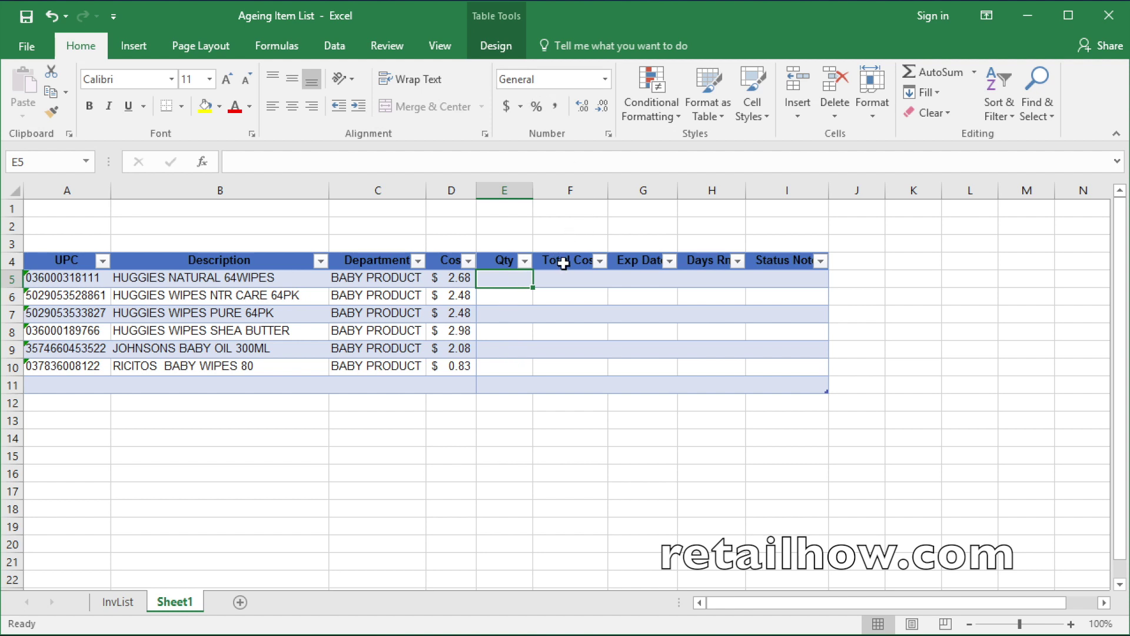
{"action": "left_click", "coordinate": [570, 281]}
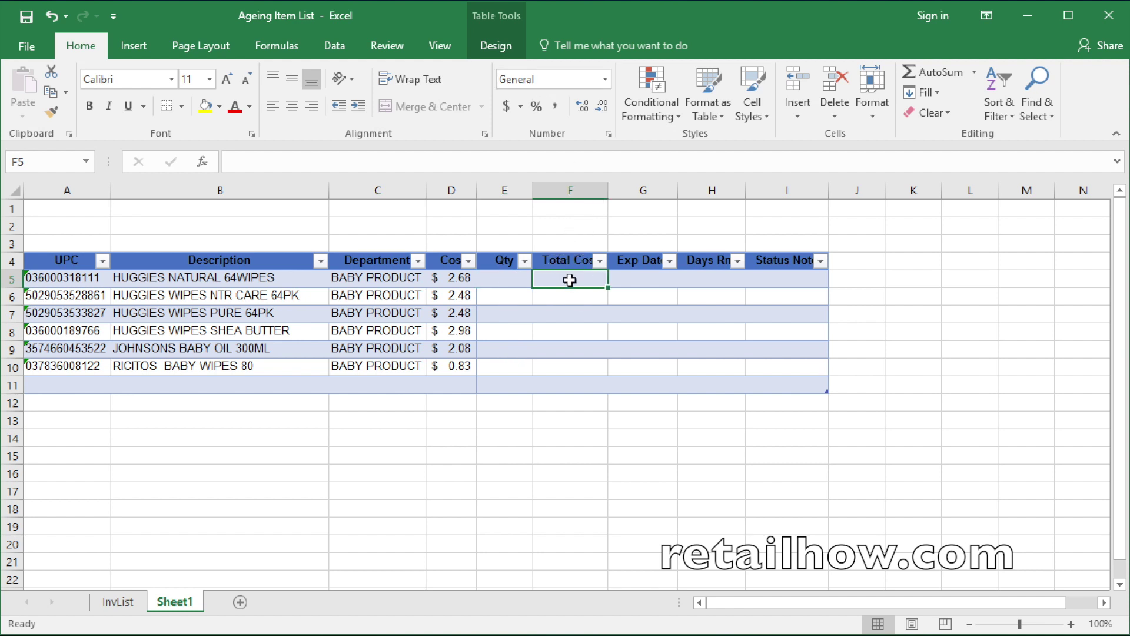
{"action": "type", "text": "="}
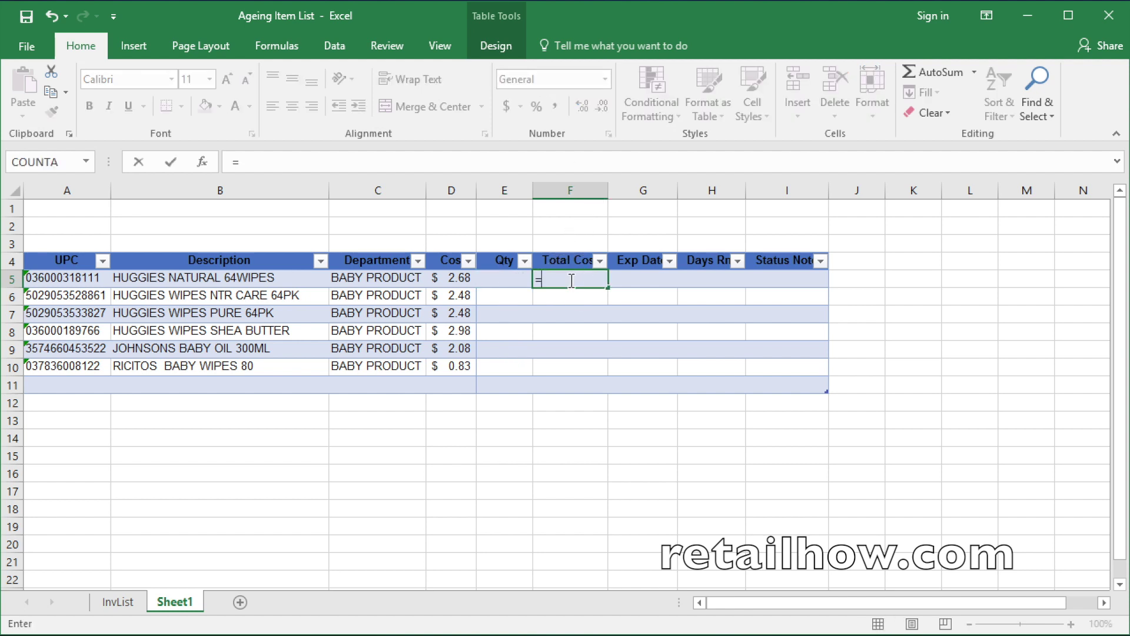
{"action": "left_click", "coordinate": [504, 281]}
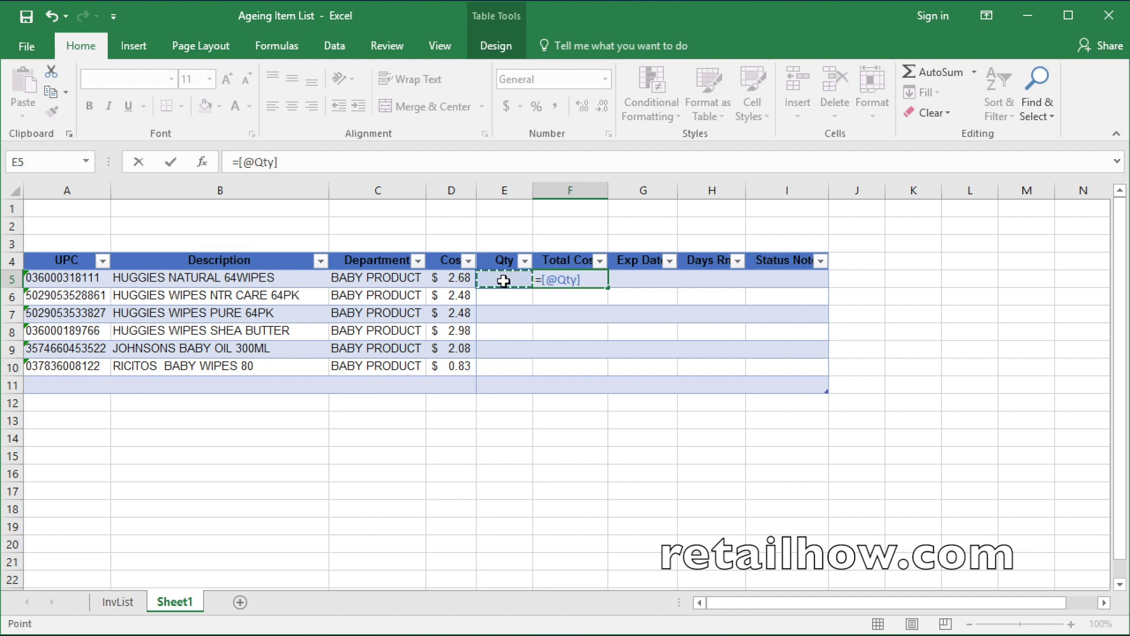
{"action": "type", "text": "*"}
{"action": "left_click", "coordinate": [459, 278]}
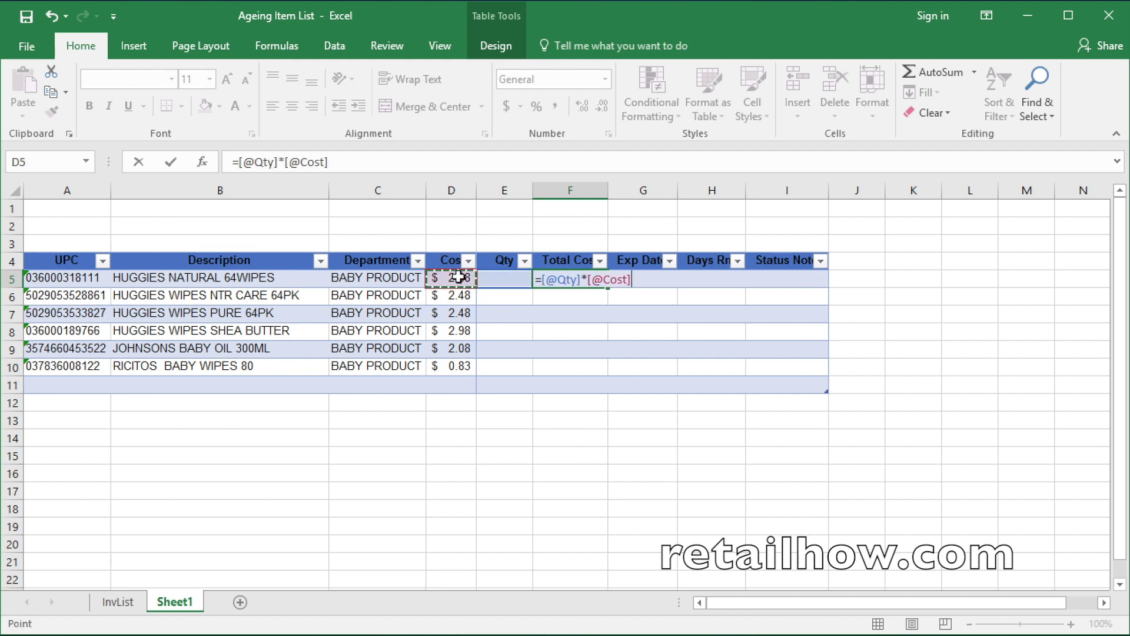
{"action": "key", "text": "Return"}
Apply the Accounting number format to the Total Cost column and the short Date format to the Exp Date column.
{"action": "left_click", "coordinate": [570, 190]}
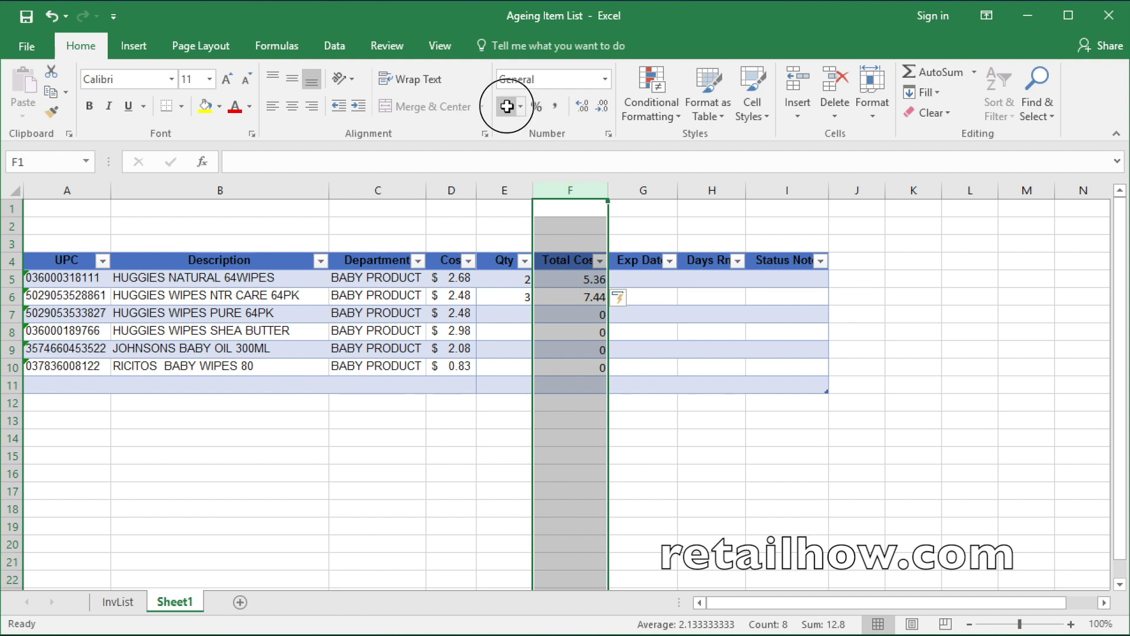
{"action": "left_click", "coordinate": [507, 106]}
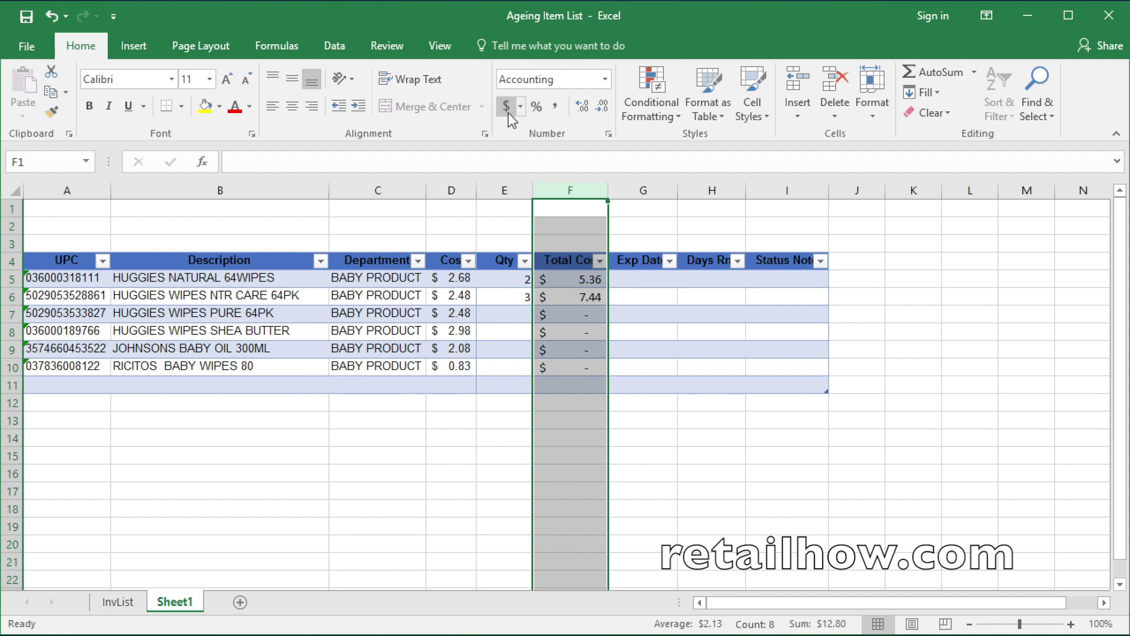
{"action": "left_click", "coordinate": [641, 279]}
{"action": "left_click", "coordinate": [643, 190]}
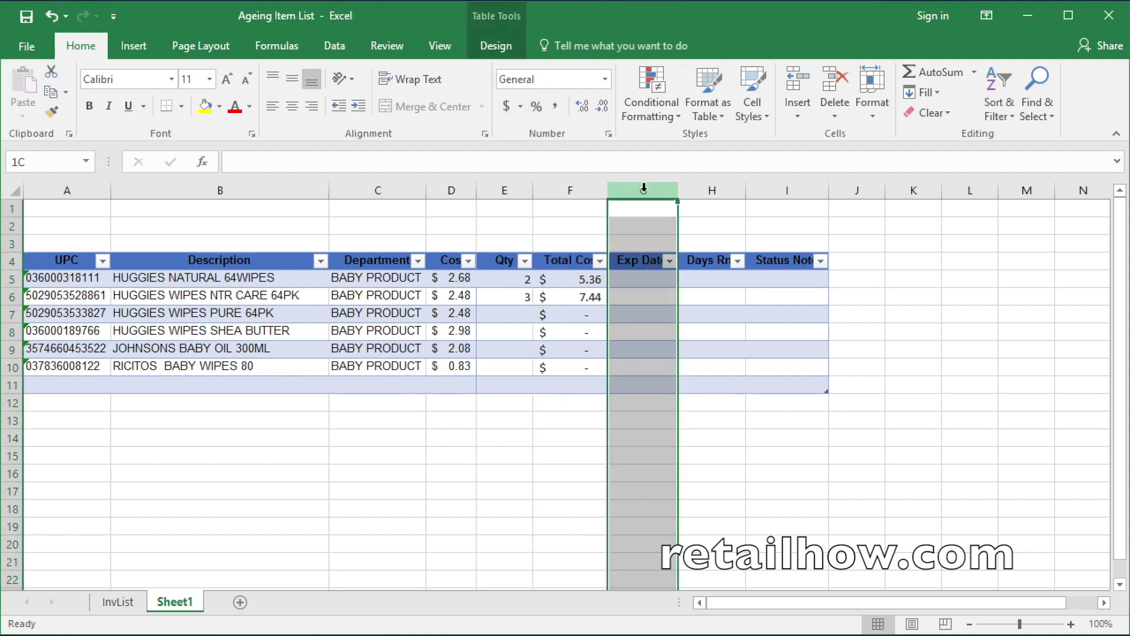
{"action": "left_click", "coordinate": [605, 79]}
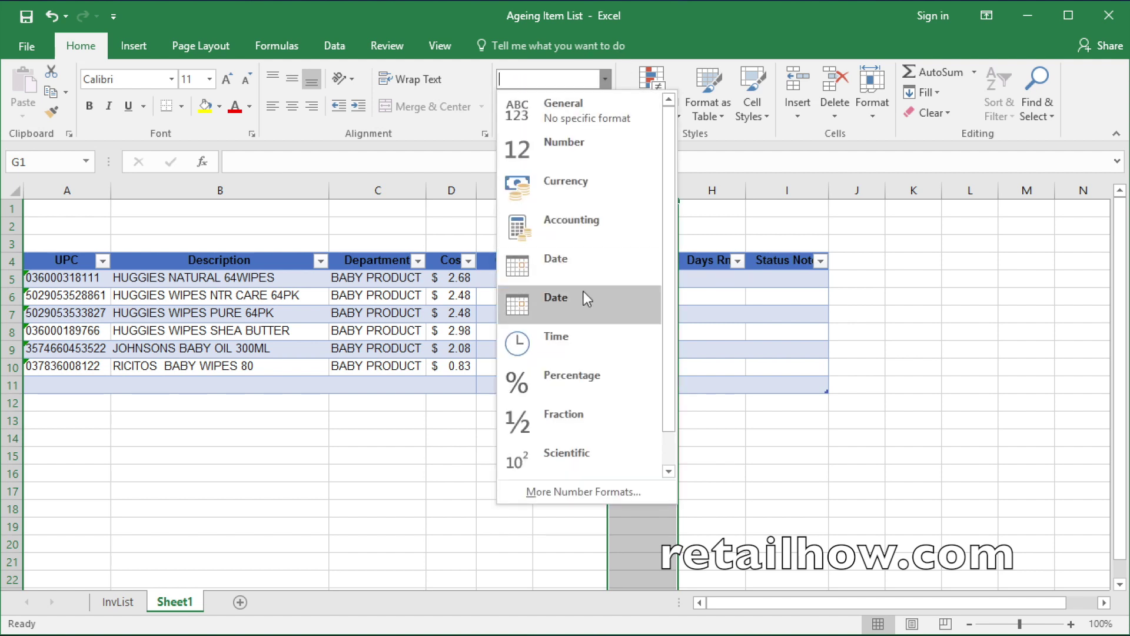
{"action": "left_click", "coordinate": [574, 262]}
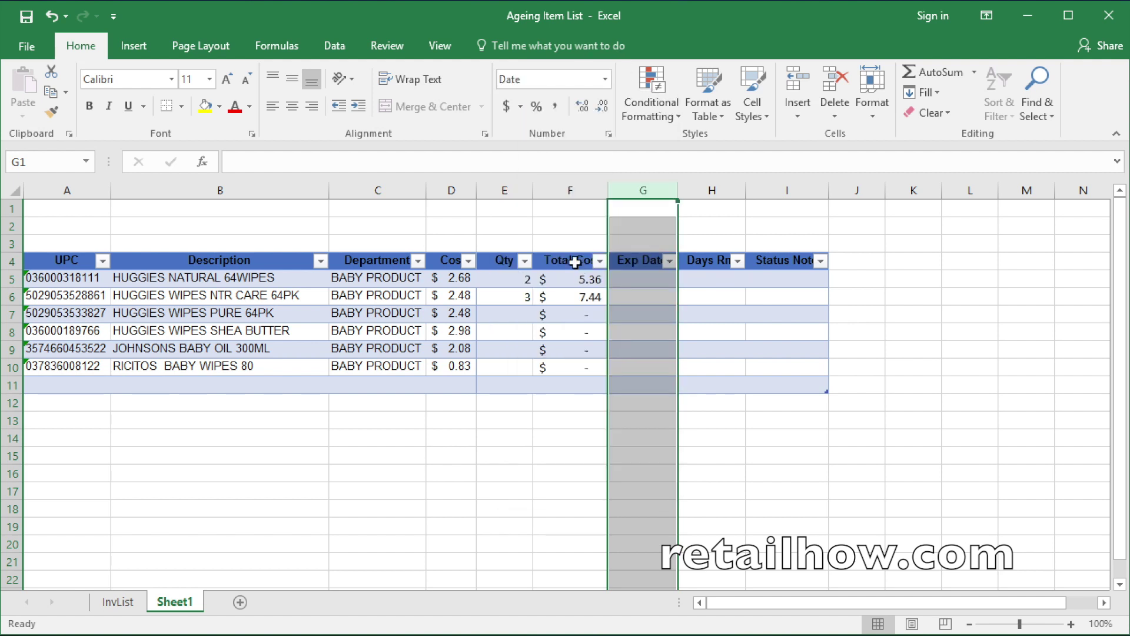
Enter the formula =[@[Exp Date]]-TODAY() in H5 to calculate the Days Rm column.
{"action": "left_click", "coordinate": [699, 281]}
{"action": "type", "text": "="}
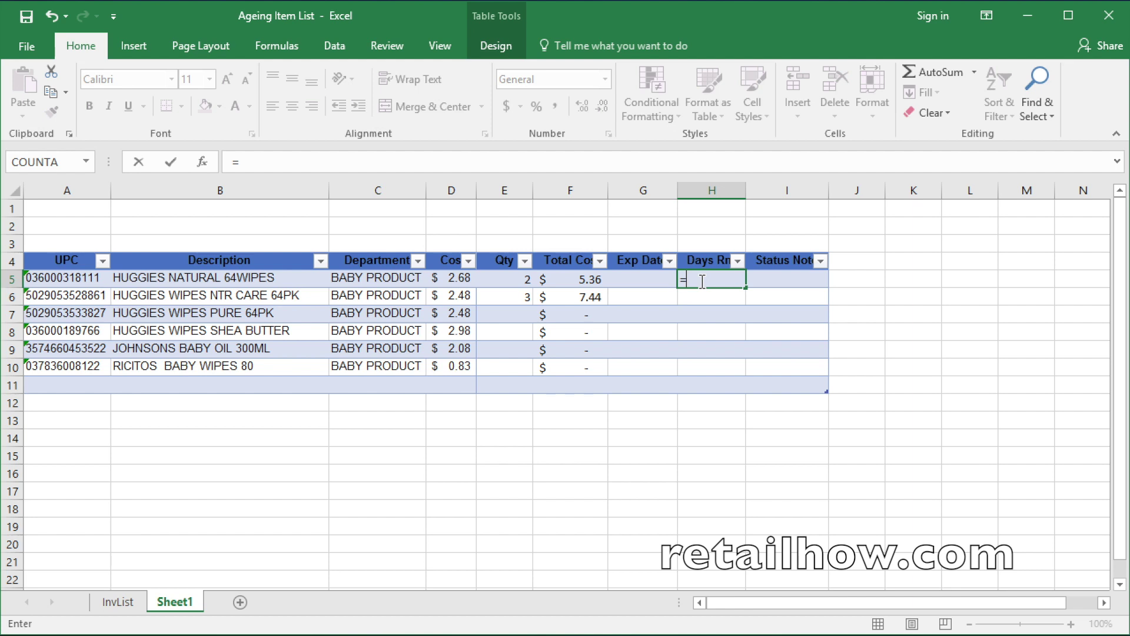
{"action": "left_click", "coordinate": [634, 282]}
{"action": "type", "text": "-"}
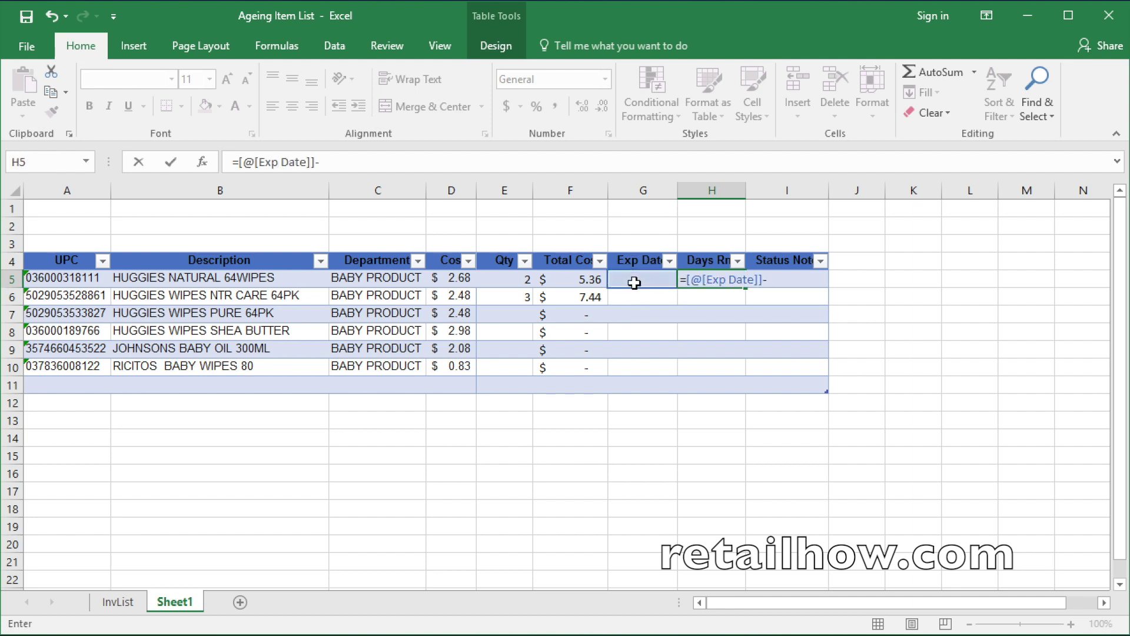
{"action": "type", "text": "tod"}
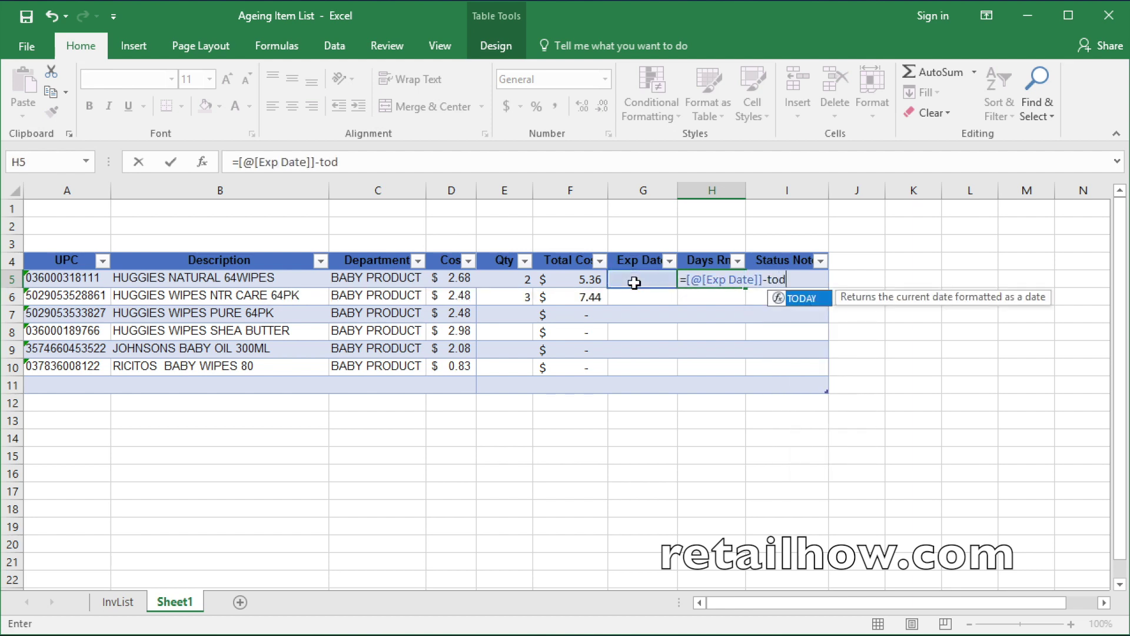
{"action": "type", "text": "ay()"}
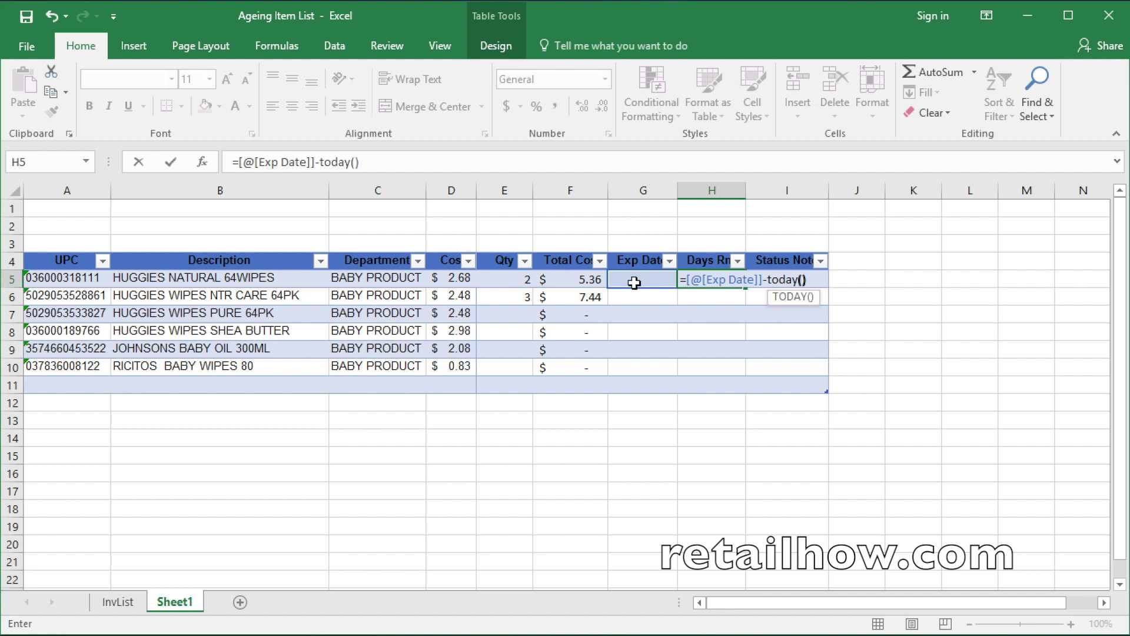
{"action": "key", "text": "Return"}
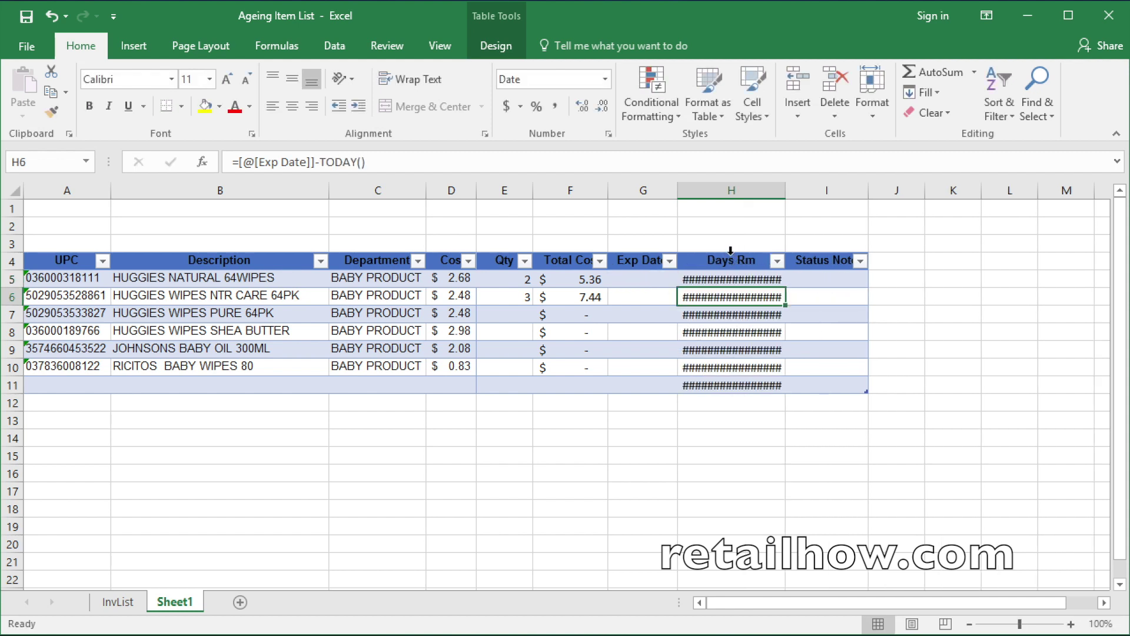
Set the number format of the Days Rm table column to General.
{"action": "left_click", "coordinate": [729, 254]}
{"action": "left_click", "coordinate": [606, 79]}
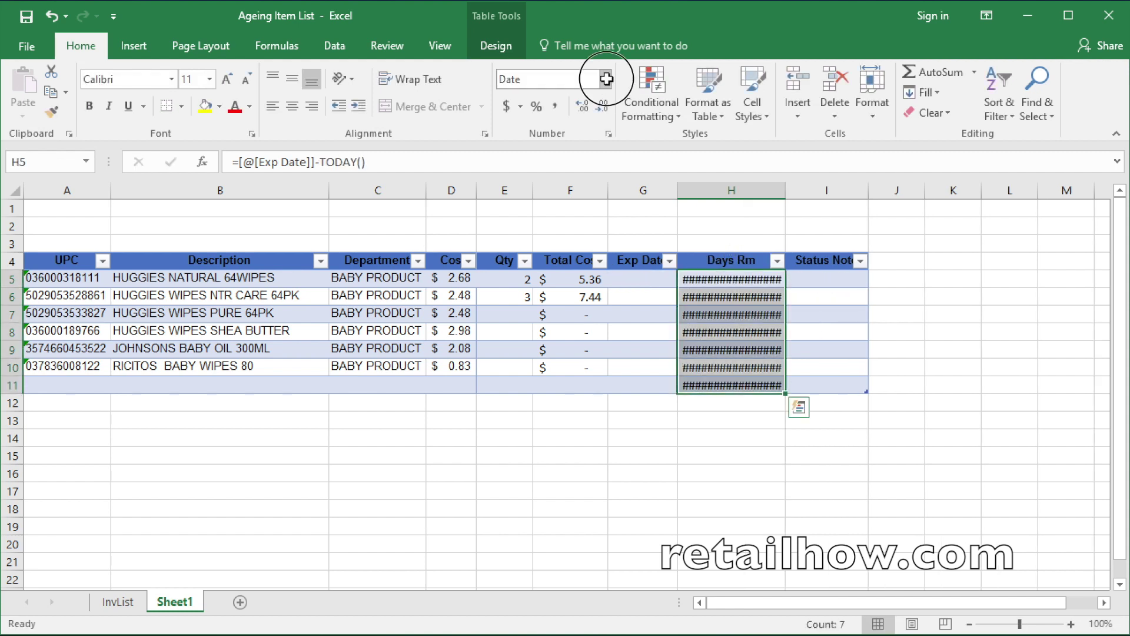
{"action": "left_click", "coordinate": [599, 106]}
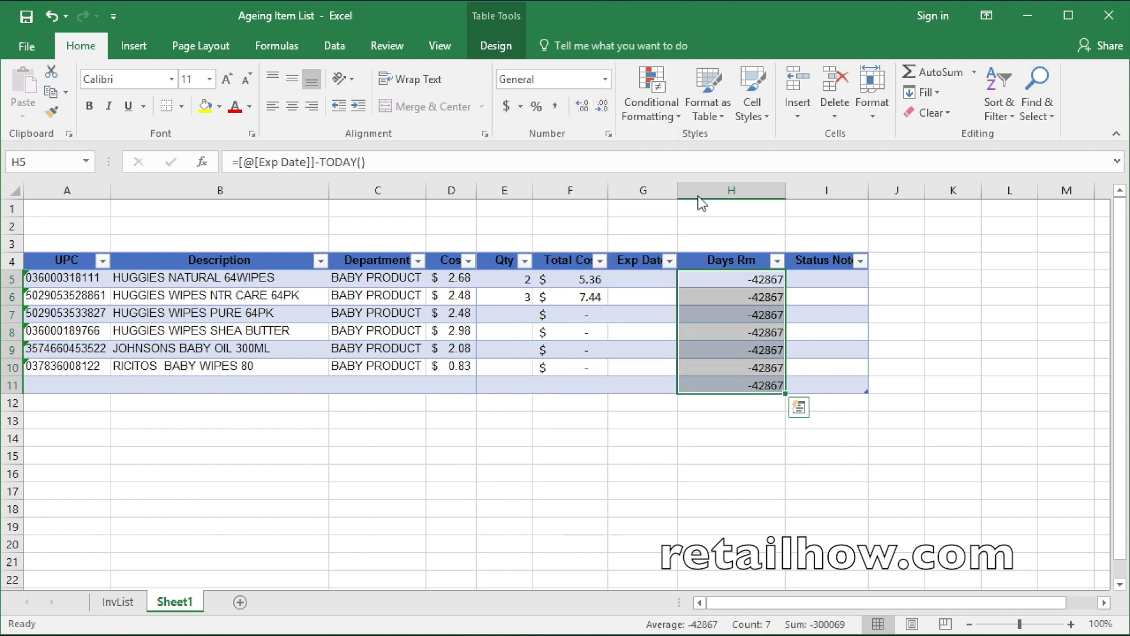
Enter 5-10 as the expiry date of the first item in G5.
{"action": "left_click", "coordinate": [642, 279]}
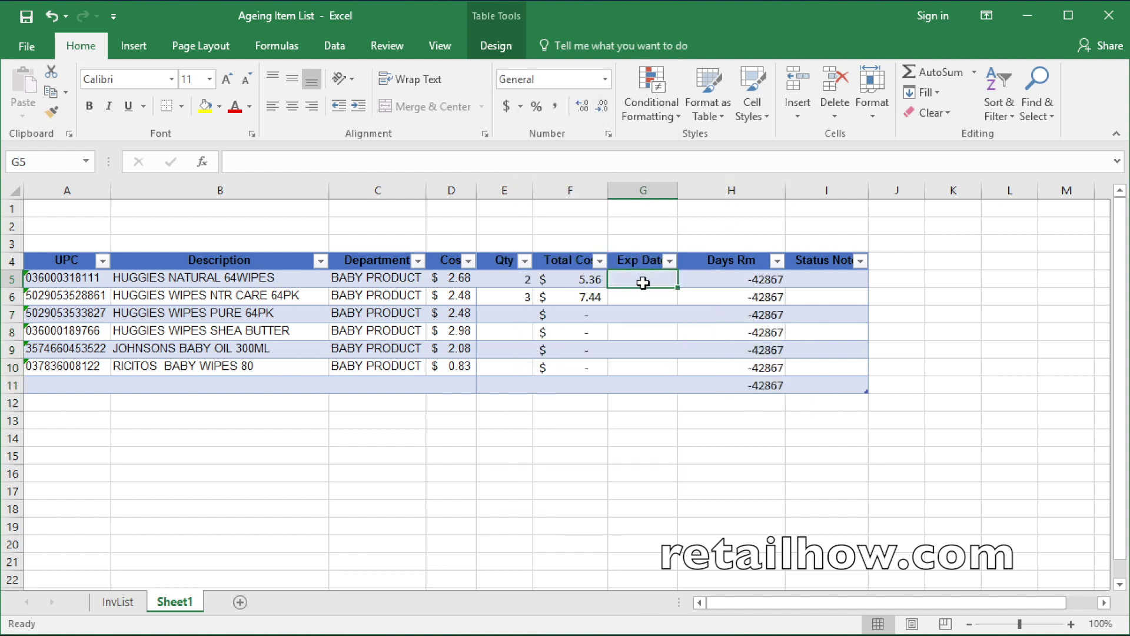
{"action": "type", "text": "5-10"}
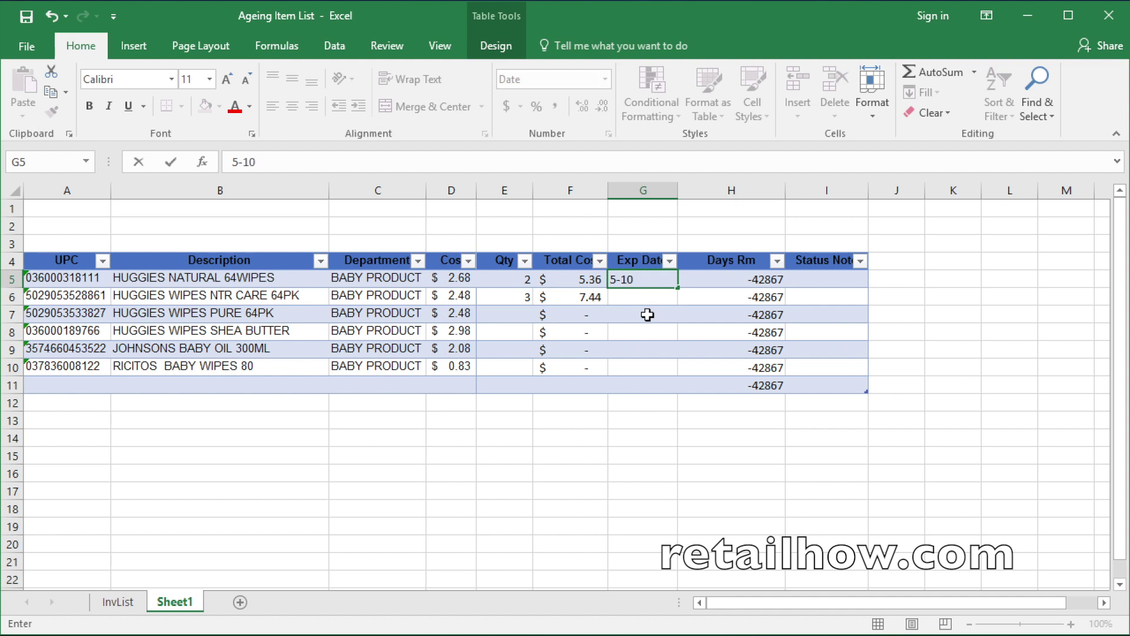
{"action": "key", "text": "Return"}
Wrap the H5 Days Rm formula in a blank check: =IF([@[Exp Date]]="","",[@[Exp Date]]-TODAY()).
{"action": "left_click", "coordinate": [756, 283]}
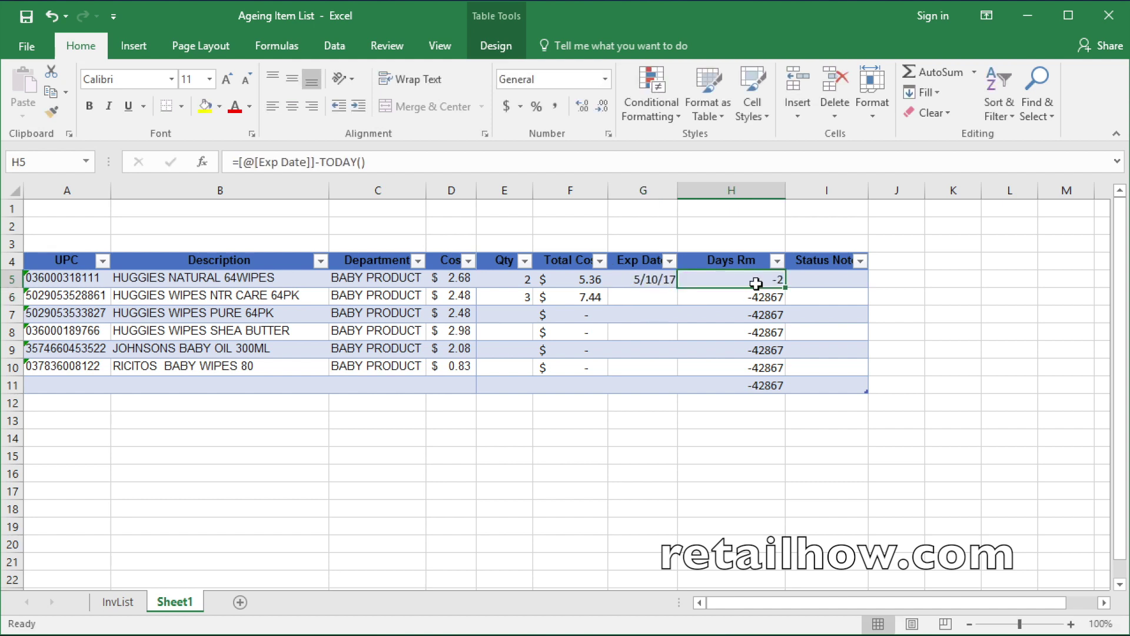
{"action": "left_click", "coordinate": [237, 162]}
{"action": "type", "text": "if("}
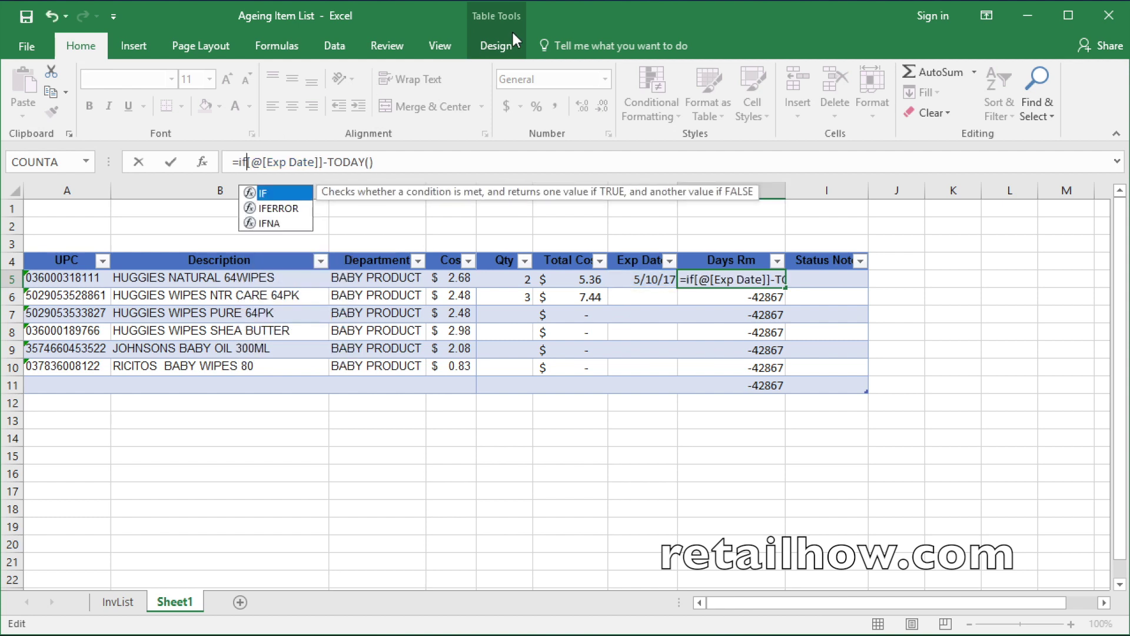
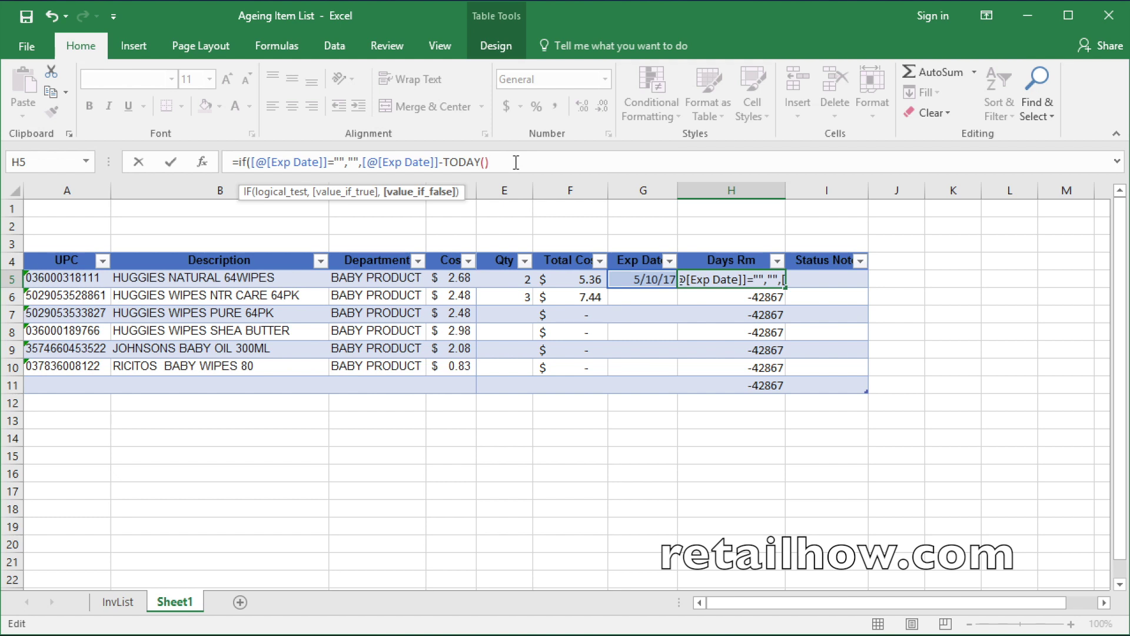
{"action": "key", "text": "Return"}
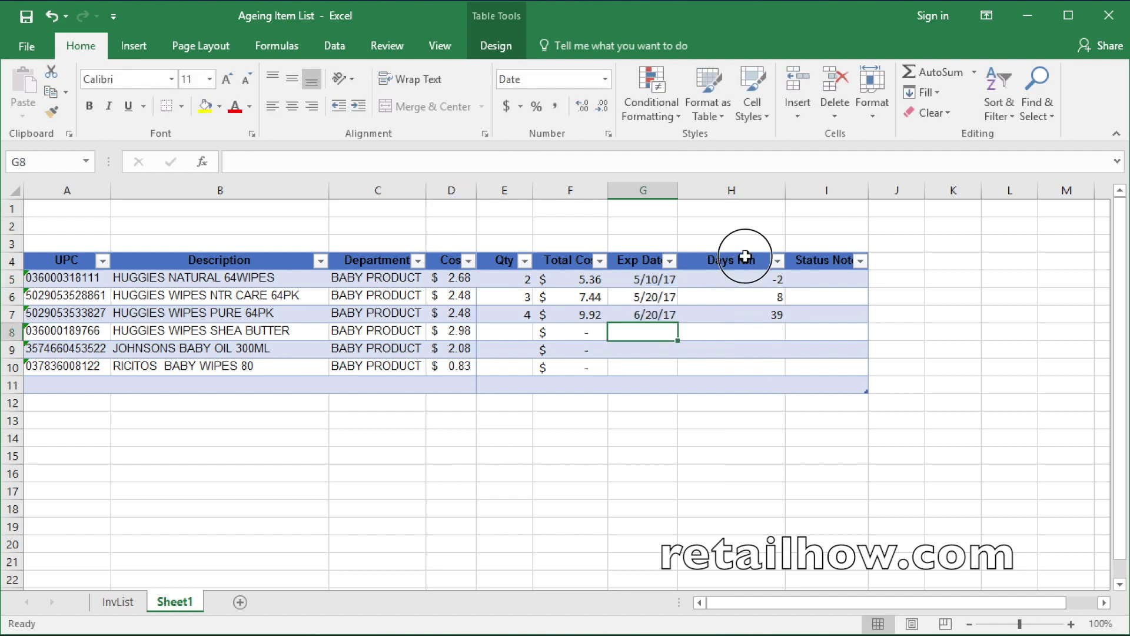
Add a Less Than 0 conditional formatting rule with a custom red fill to the Days Rm column cells.
{"action": "left_click", "coordinate": [746, 257]}
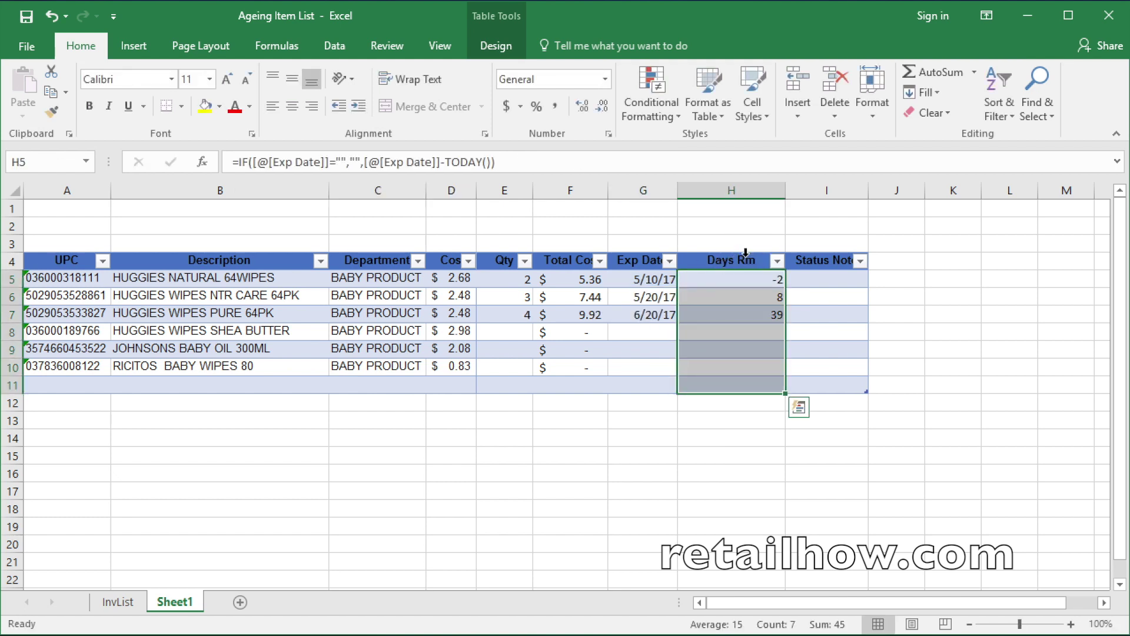
{"action": "left_click", "coordinate": [684, 116]}
{"action": "mouse_move", "coordinate": [704, 151]}
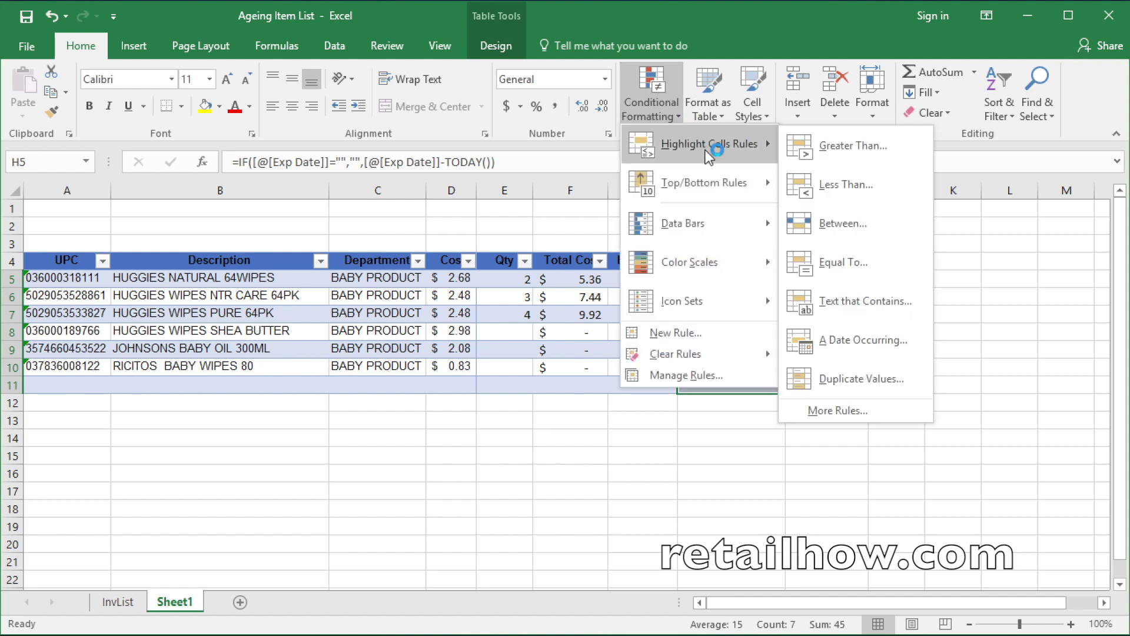
{"action": "left_click", "coordinate": [834, 154]}
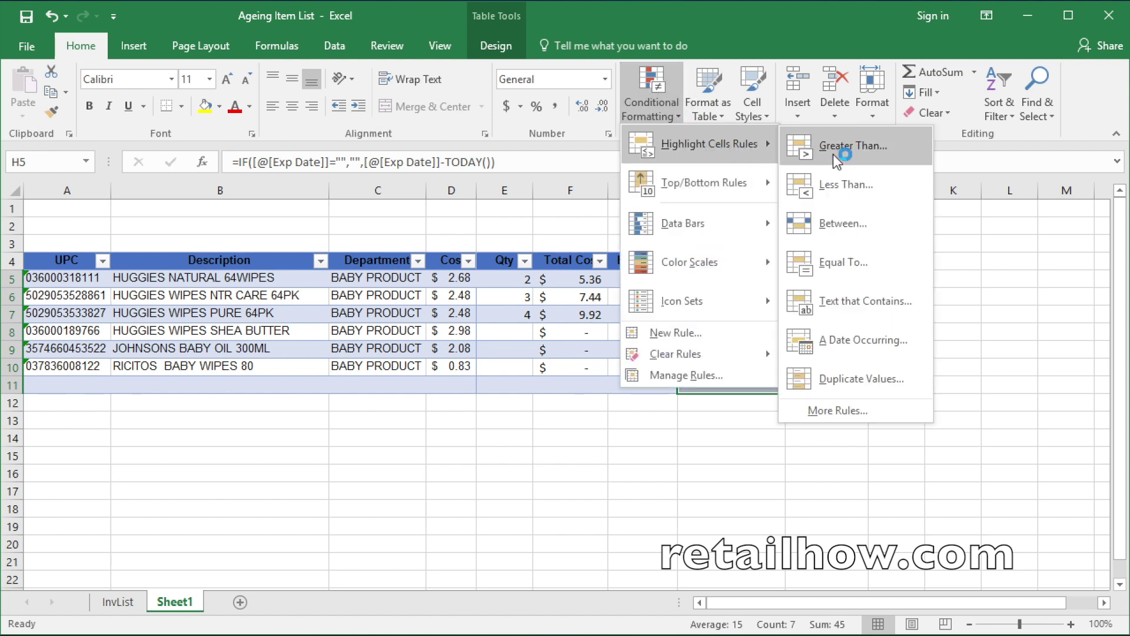
{"action": "left_click", "coordinate": [849, 187]}
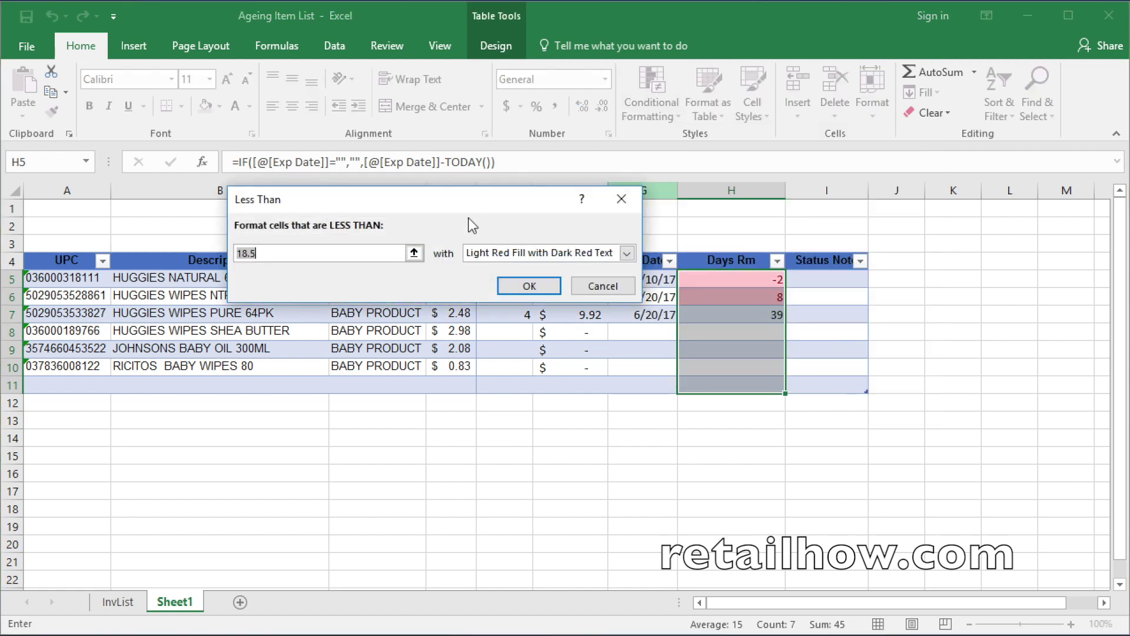
{"action": "type", "text": "0"}
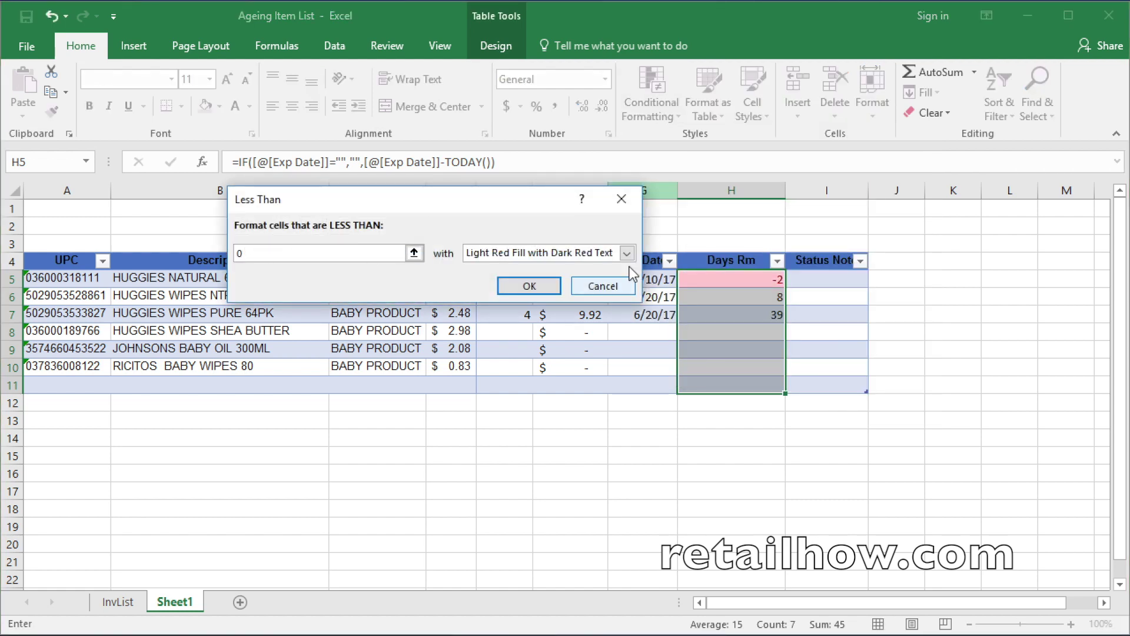
{"action": "left_click", "coordinate": [628, 253]}
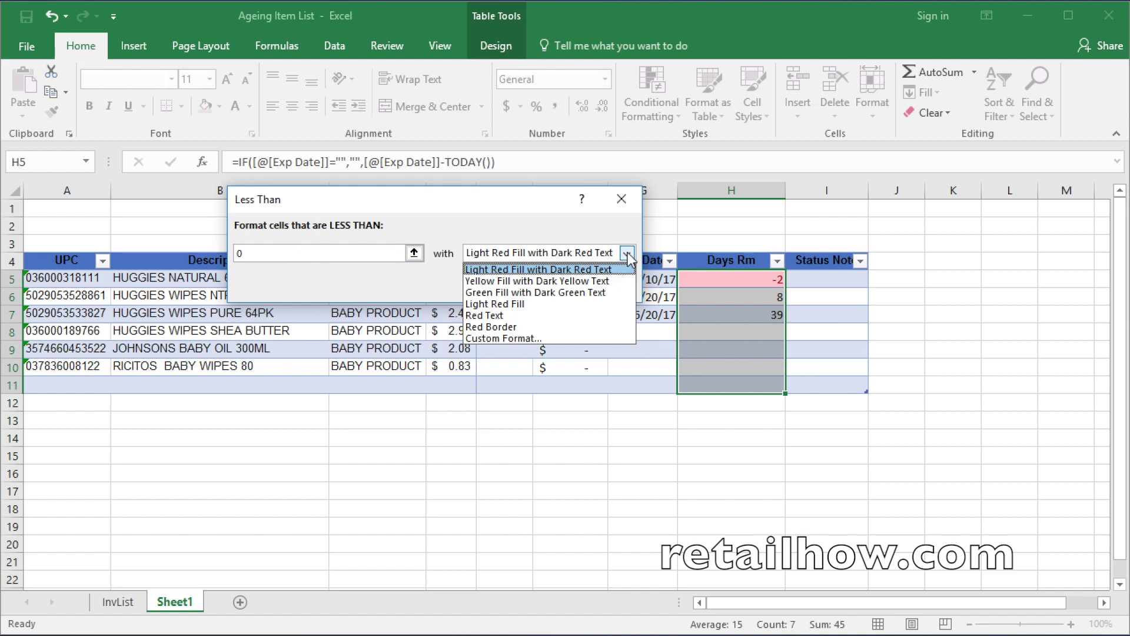
{"action": "left_click", "coordinate": [545, 338]}
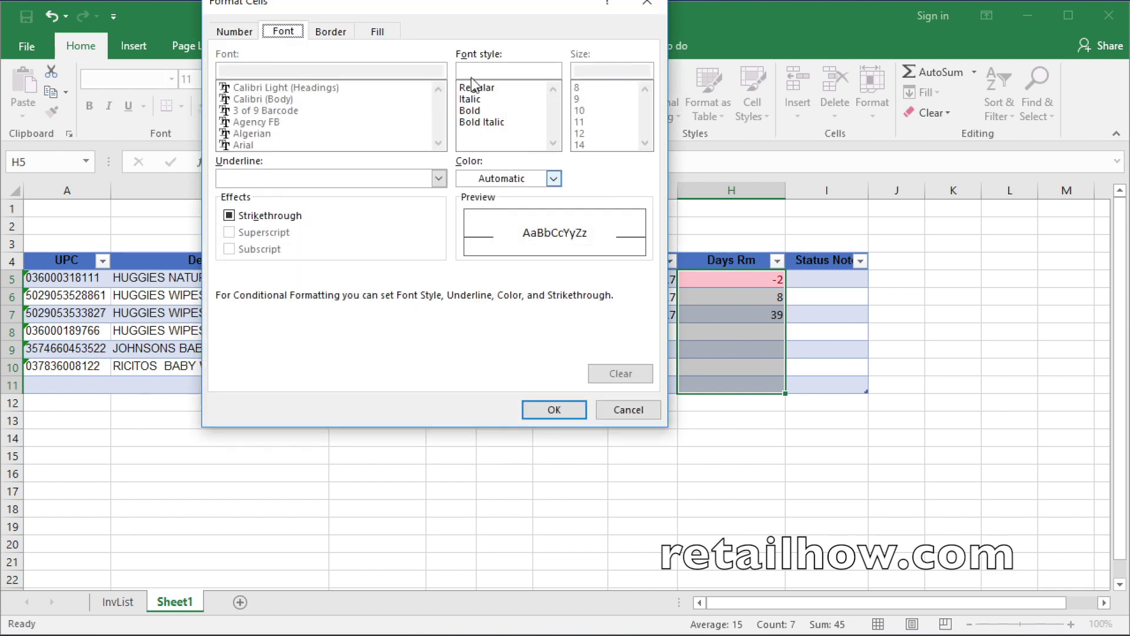
{"action": "left_click", "coordinate": [380, 33]}
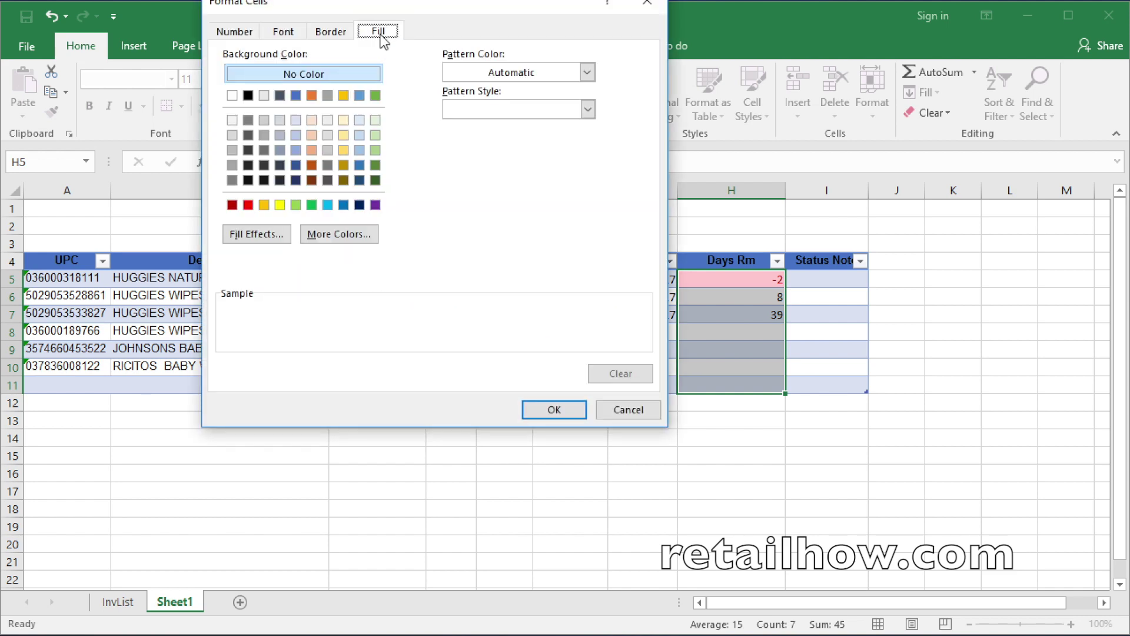
{"action": "left_click", "coordinate": [248, 205]}
{"action": "left_click", "coordinate": [555, 409]}
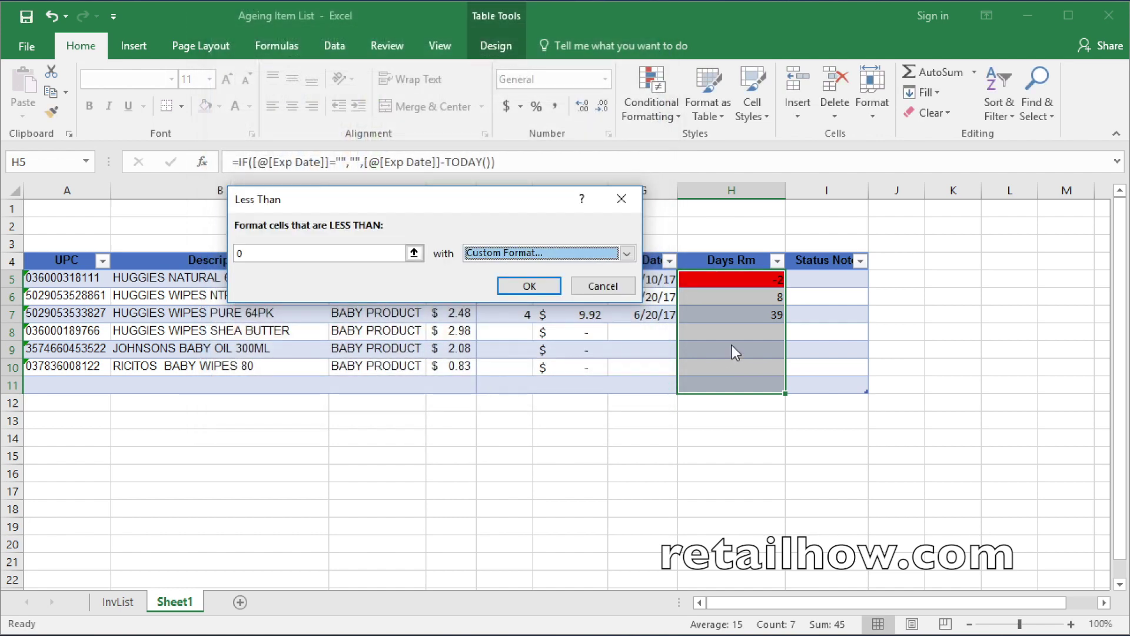
{"action": "left_click", "coordinate": [532, 287]}
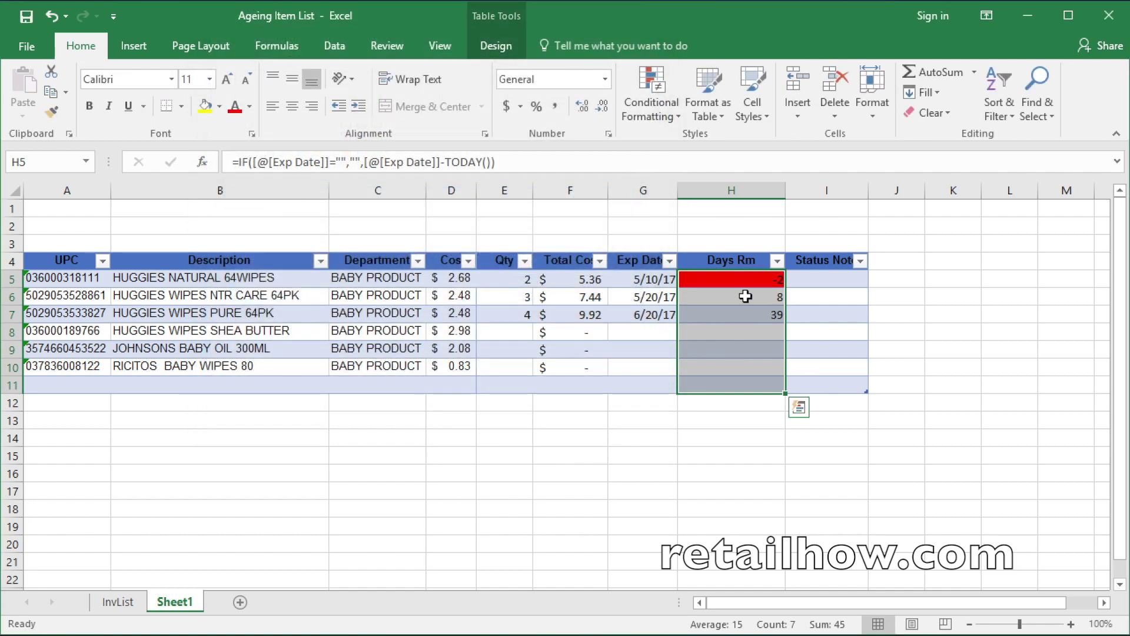
Add an Equal To 0 conditional formatting rule with a custom light green fill to the Days Rm cells.
{"action": "left_click", "coordinate": [652, 109]}
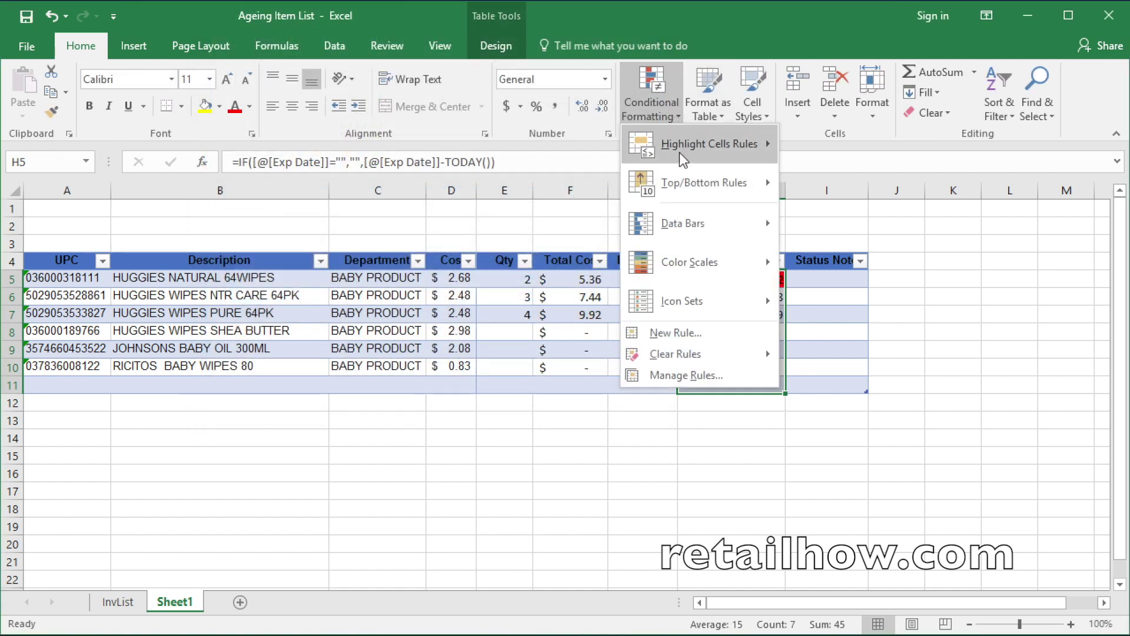
{"action": "mouse_move", "coordinate": [689, 154]}
{"action": "left_click", "coordinate": [845, 262]}
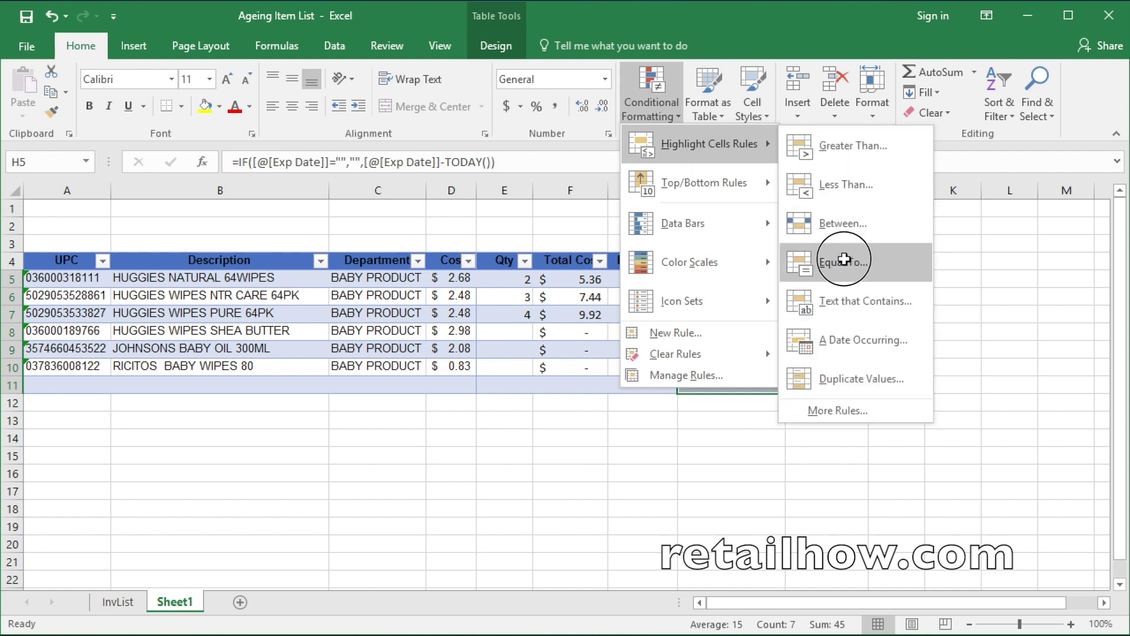
{"action": "type", "text": "0"}
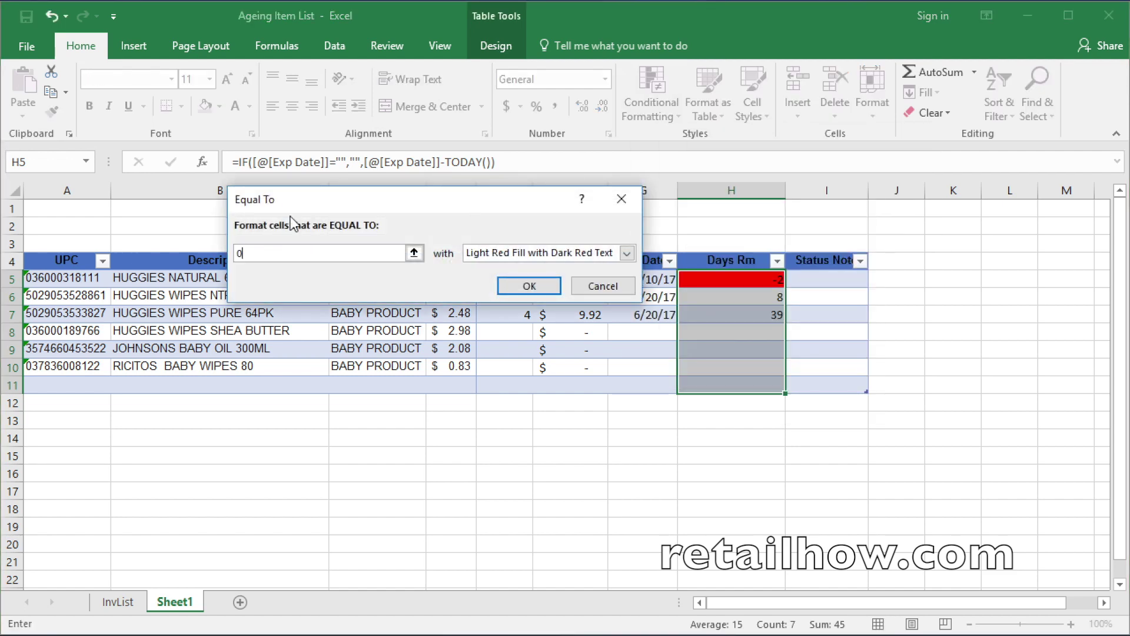
{"action": "left_click", "coordinate": [627, 253]}
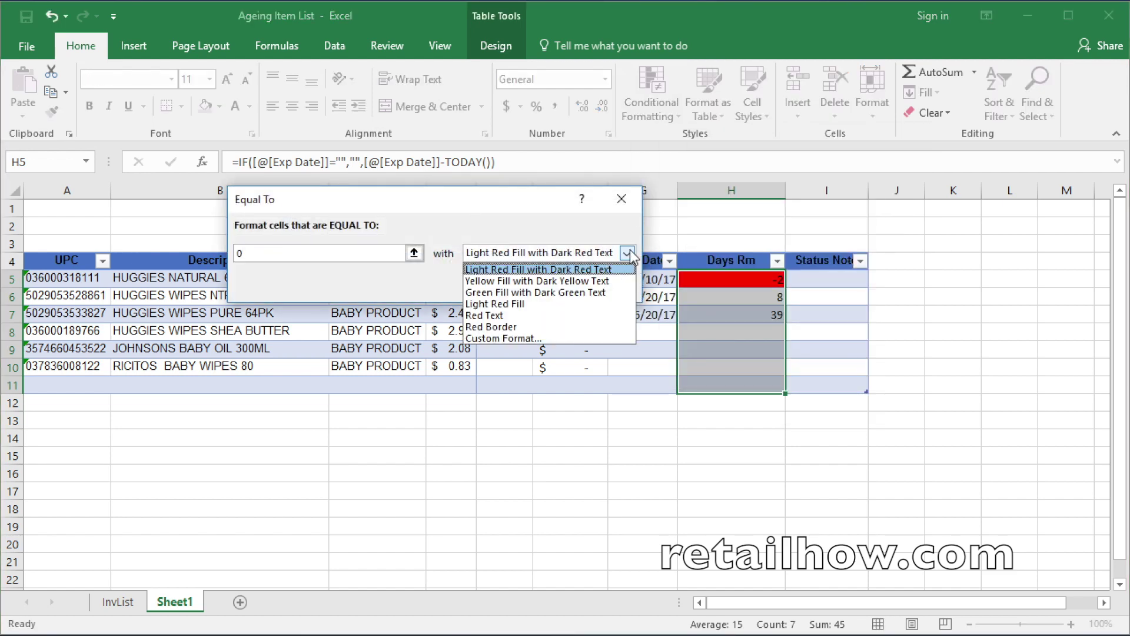
{"action": "left_click", "coordinate": [567, 339]}
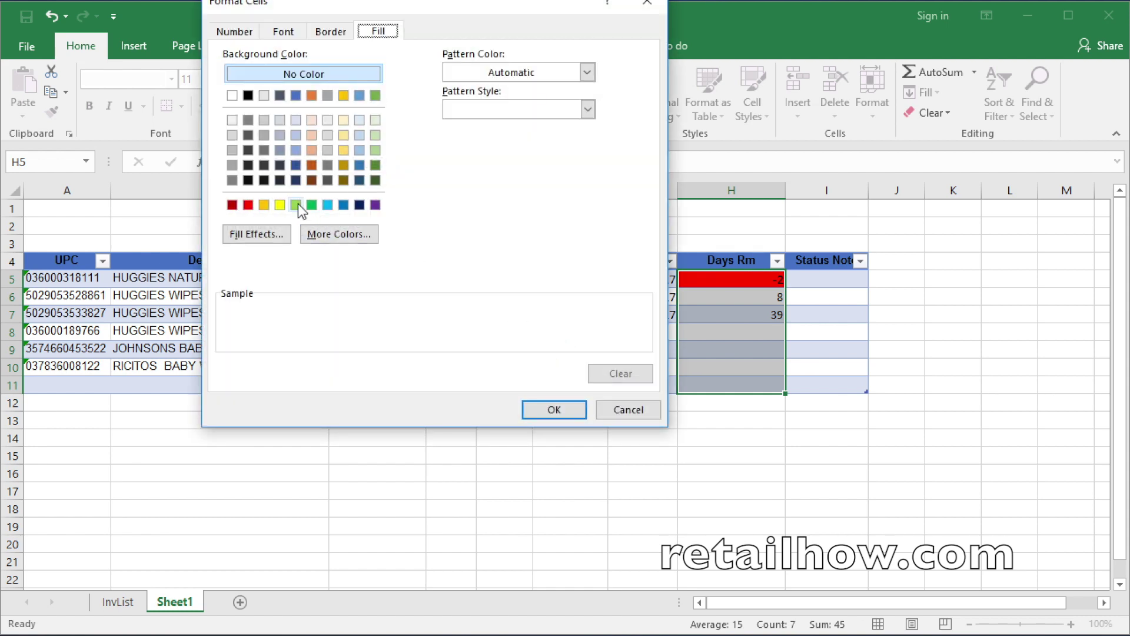
{"action": "left_click", "coordinate": [296, 204]}
{"action": "left_click", "coordinate": [553, 411]}
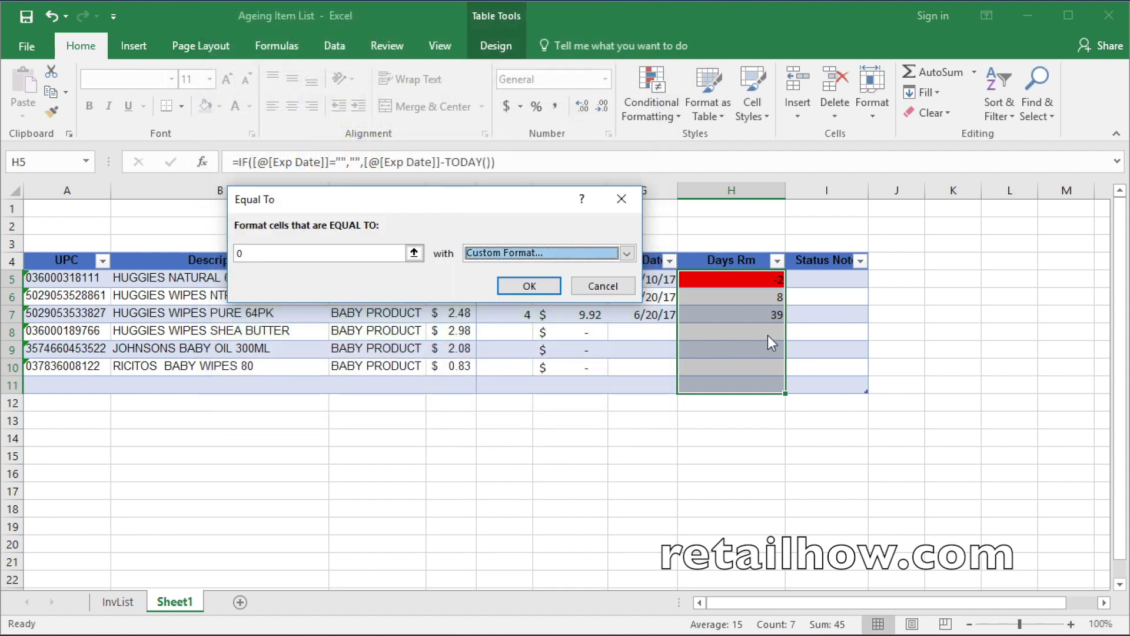
{"action": "left_click", "coordinate": [526, 285]}
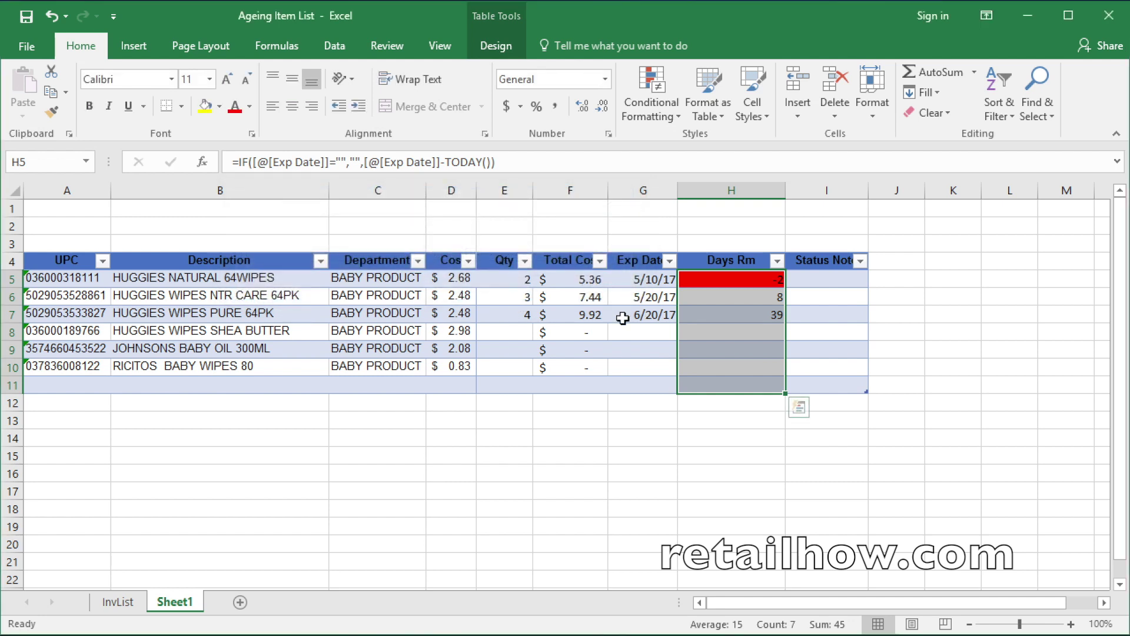
Enter 5-12 as the expiry date of the HUGGIES WIPES SHEA BUTTER item in G8.
{"action": "left_click", "coordinate": [637, 333]}
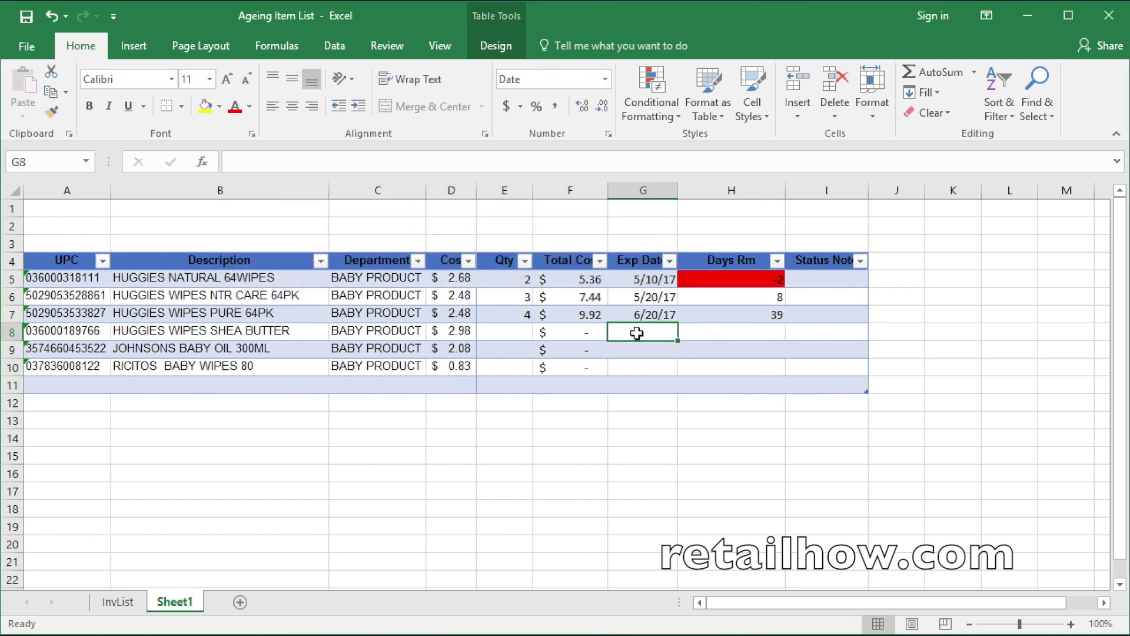
{"action": "type", "text": "5-1"}
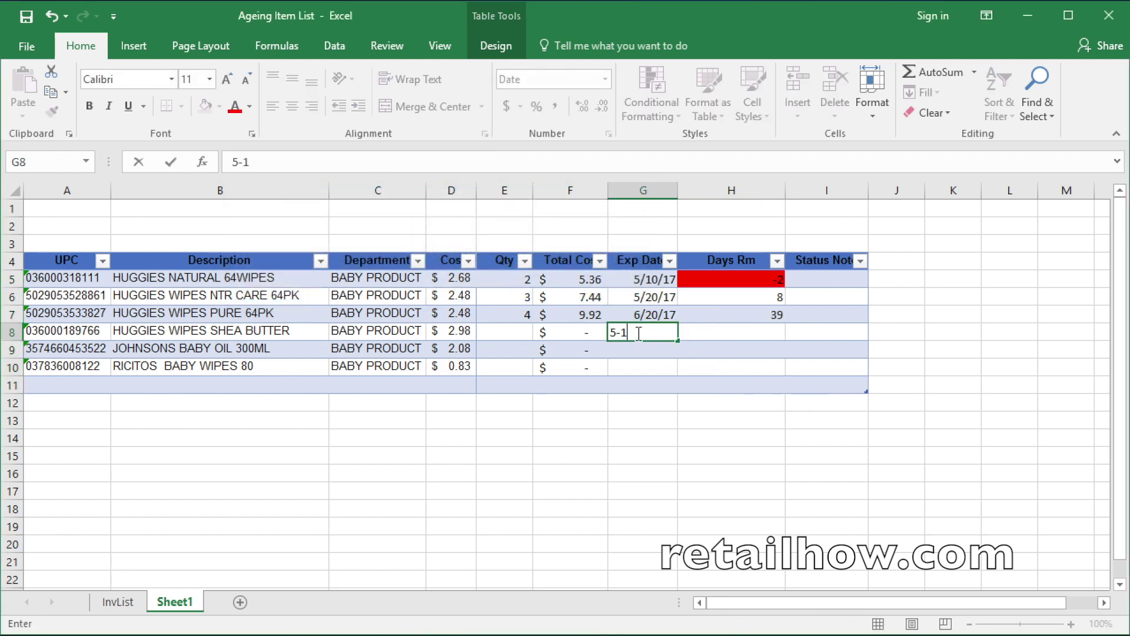
{"action": "type", "text": "2"}
{"action": "key", "text": "Return"}
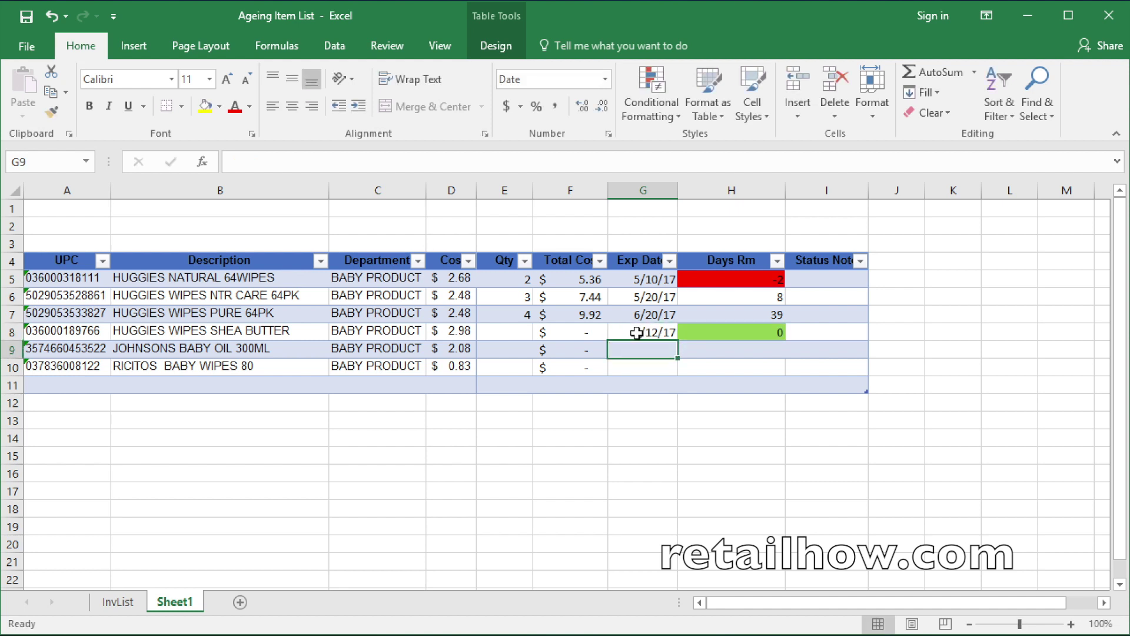
Start a Between conditional formatting rule for the Days Rm column cells with limits 1 and 15.
{"action": "left_click", "coordinate": [739, 254]}
{"action": "left_click_drag", "start_coordinate": [739, 254], "coordinate": [739, 251]}
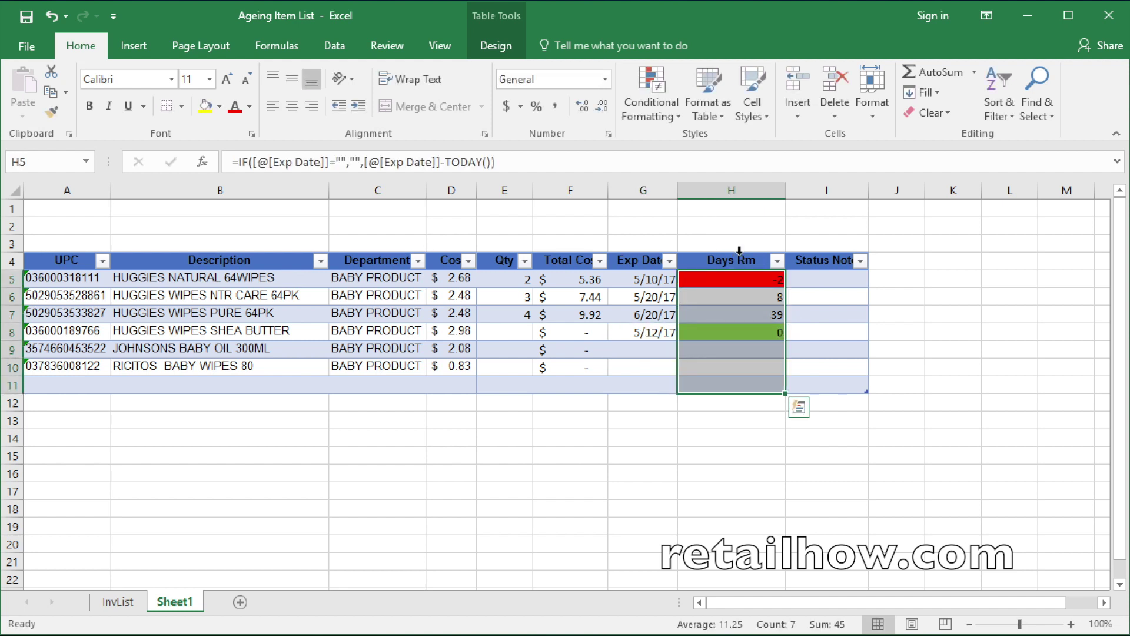
{"action": "left_click", "coordinate": [677, 117]}
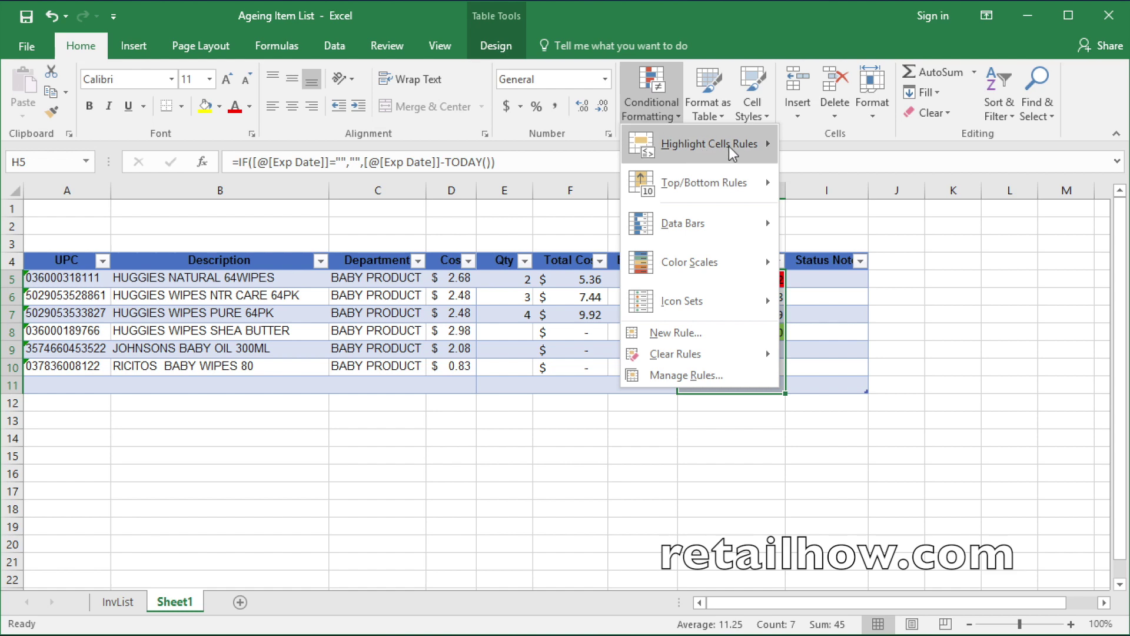
{"action": "mouse_move", "coordinate": [730, 148]}
{"action": "left_click", "coordinate": [840, 223]}
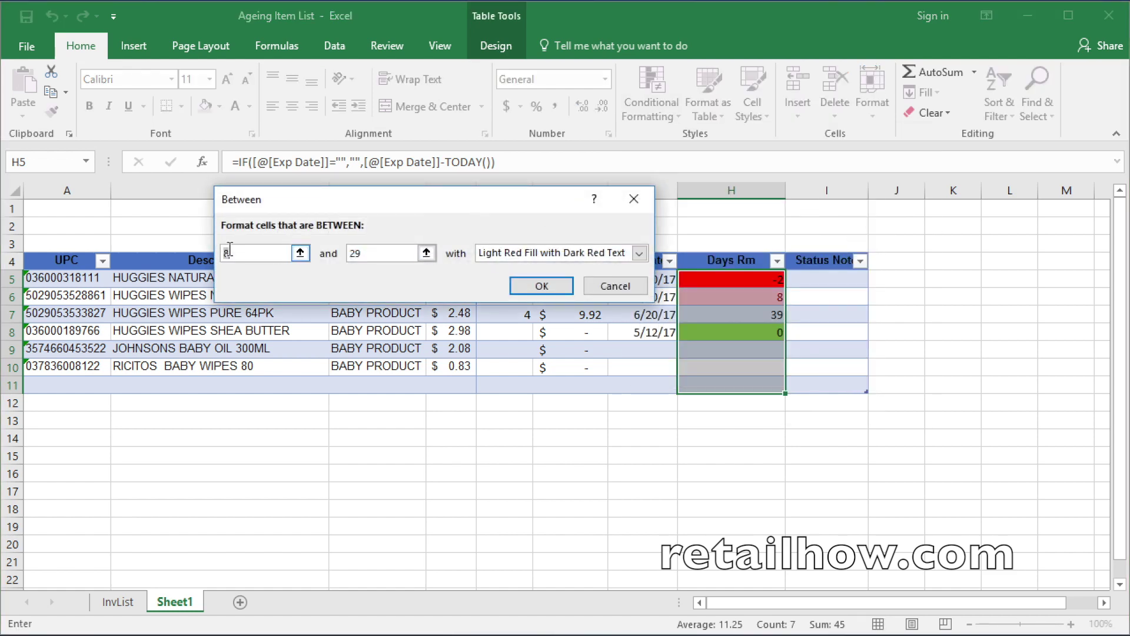
{"action": "type", "text": "1"}
{"action": "left_click", "coordinate": [366, 252]}
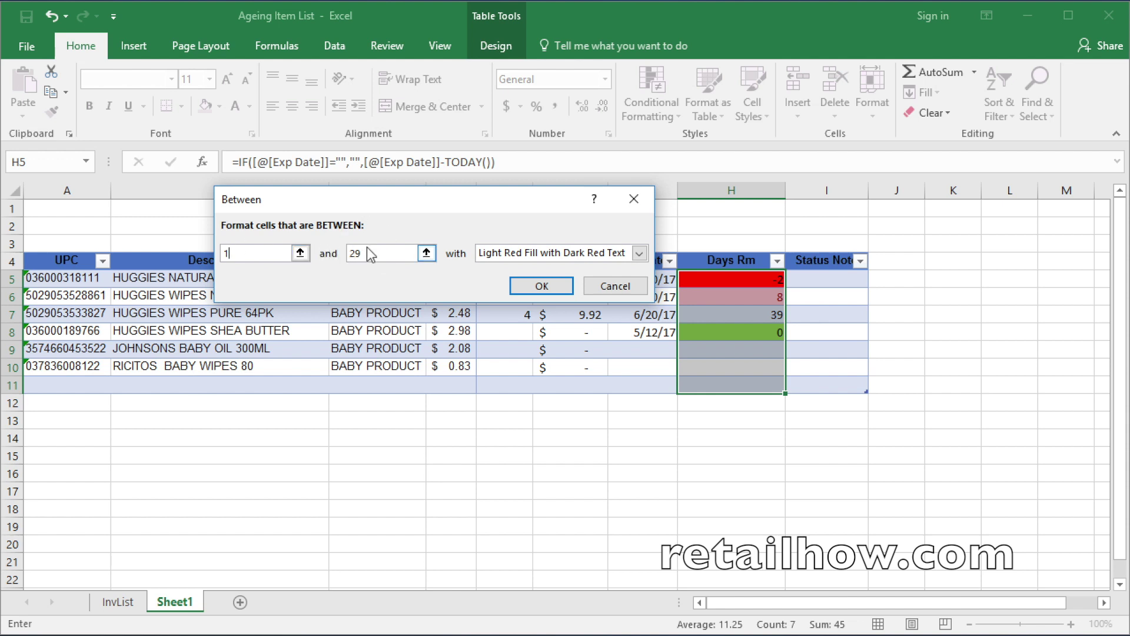
{"action": "key", "text": "BackSpace"}
{"action": "key", "text": "BackSpace"}
{"action": "type", "text": "15"}
Give the Between rule a custom format with yellow fill and apply it.
{"action": "left_click", "coordinate": [637, 255]}
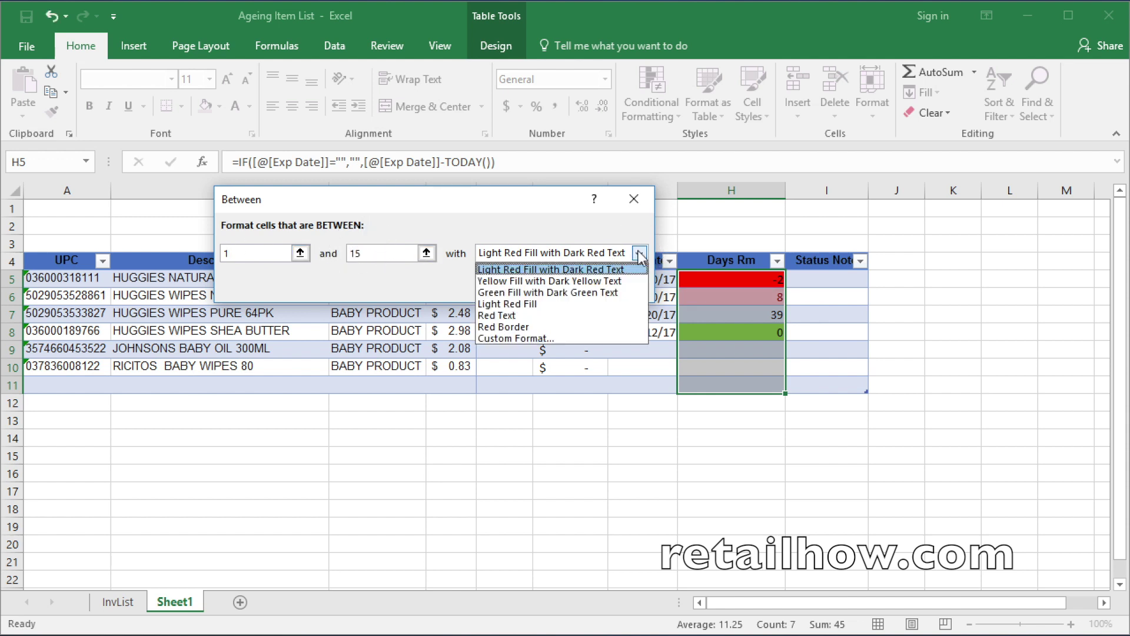
{"action": "left_click", "coordinate": [518, 337]}
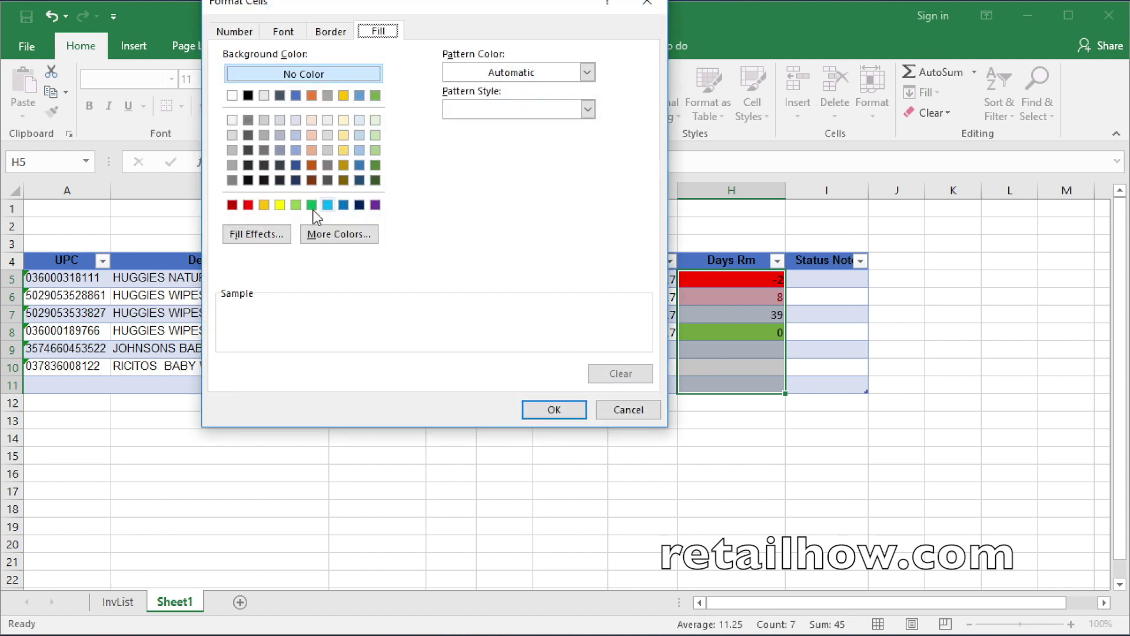
{"action": "left_click", "coordinate": [280, 205]}
{"action": "left_click", "coordinate": [544, 411]}
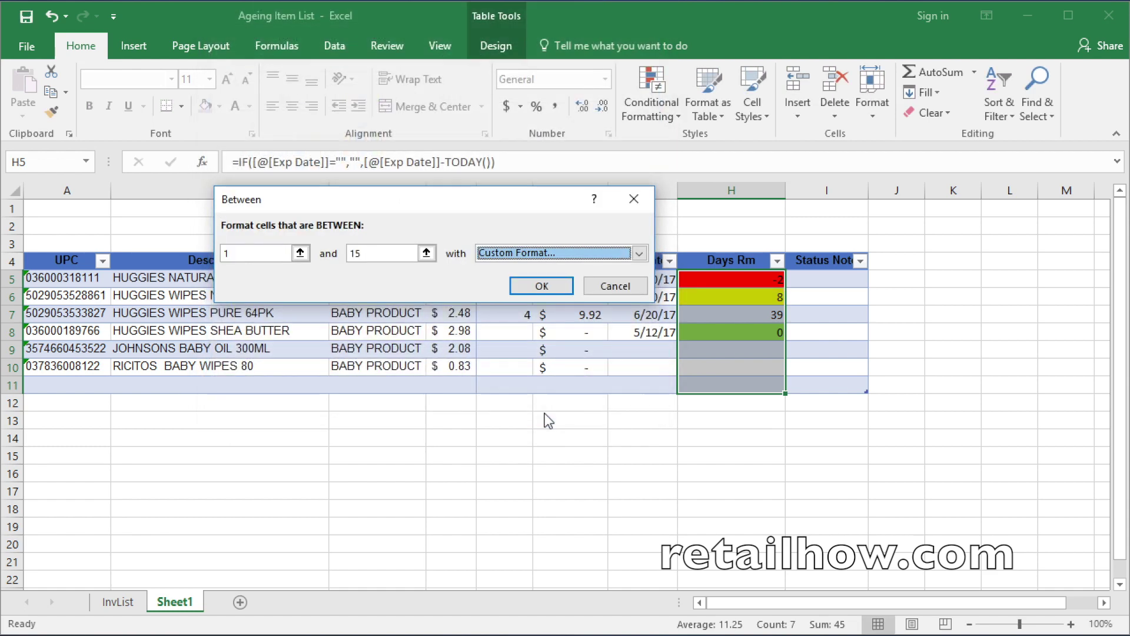
{"action": "left_click", "coordinate": [549, 291]}
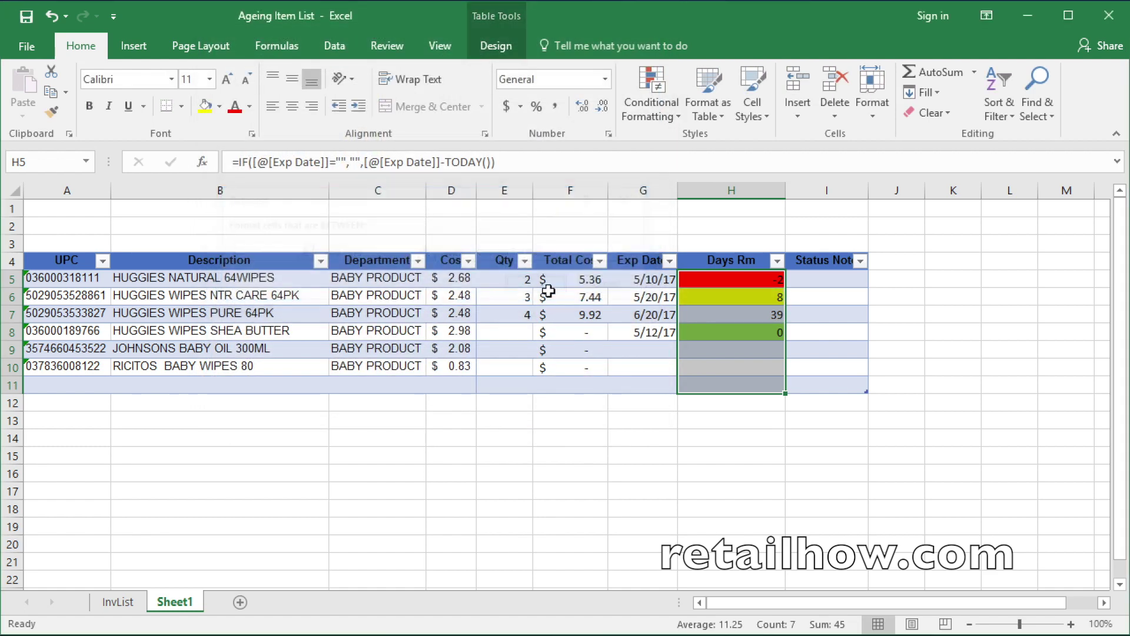
{"action": "left_click", "coordinate": [759, 331]}
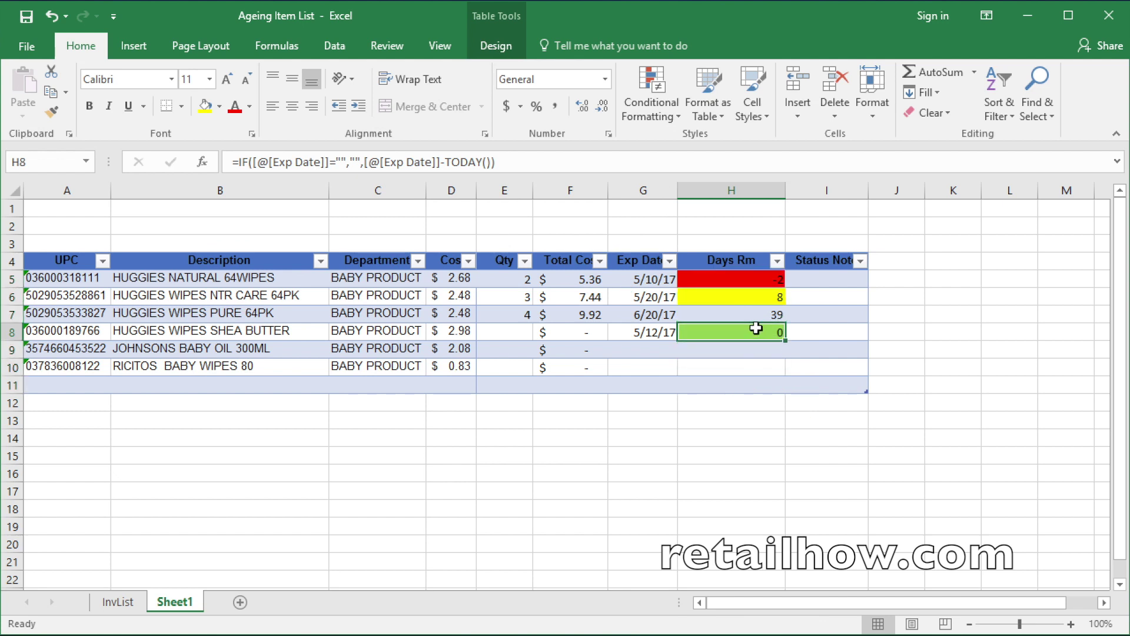
{"action": "left_click", "coordinate": [729, 255]}
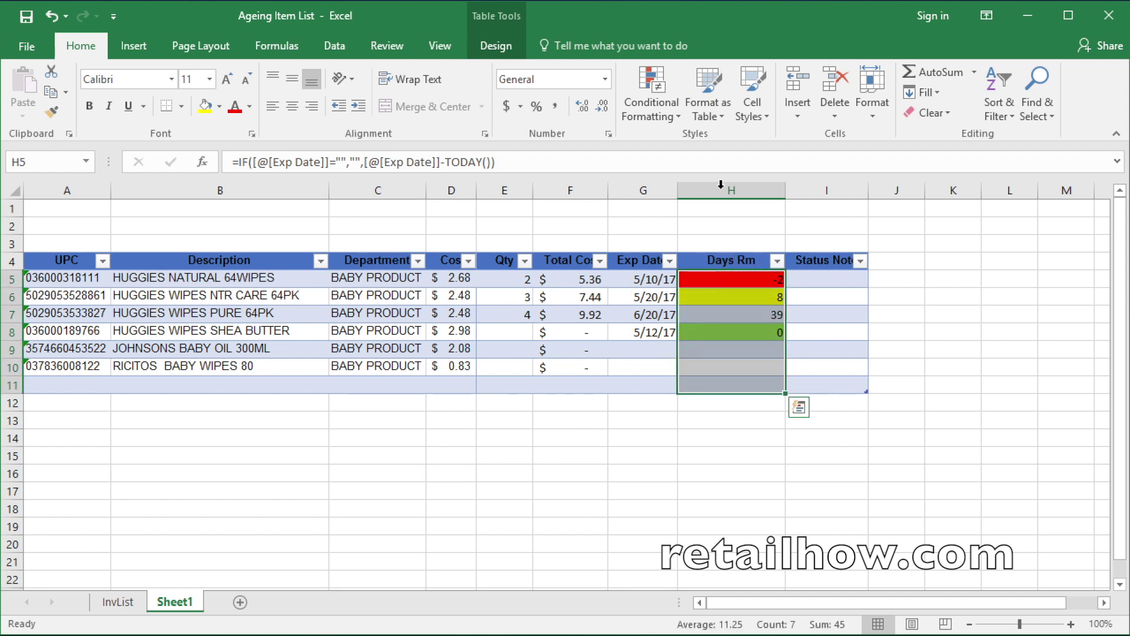
{"action": "left_click", "coordinate": [677, 120]}
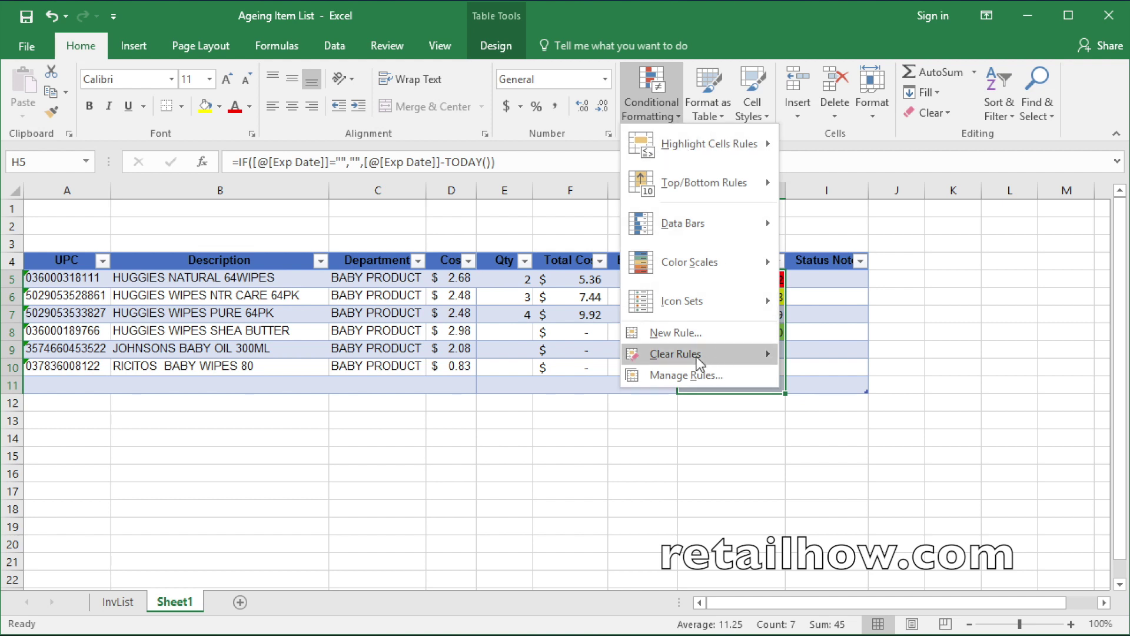
{"action": "mouse_move", "coordinate": [712, 354]}
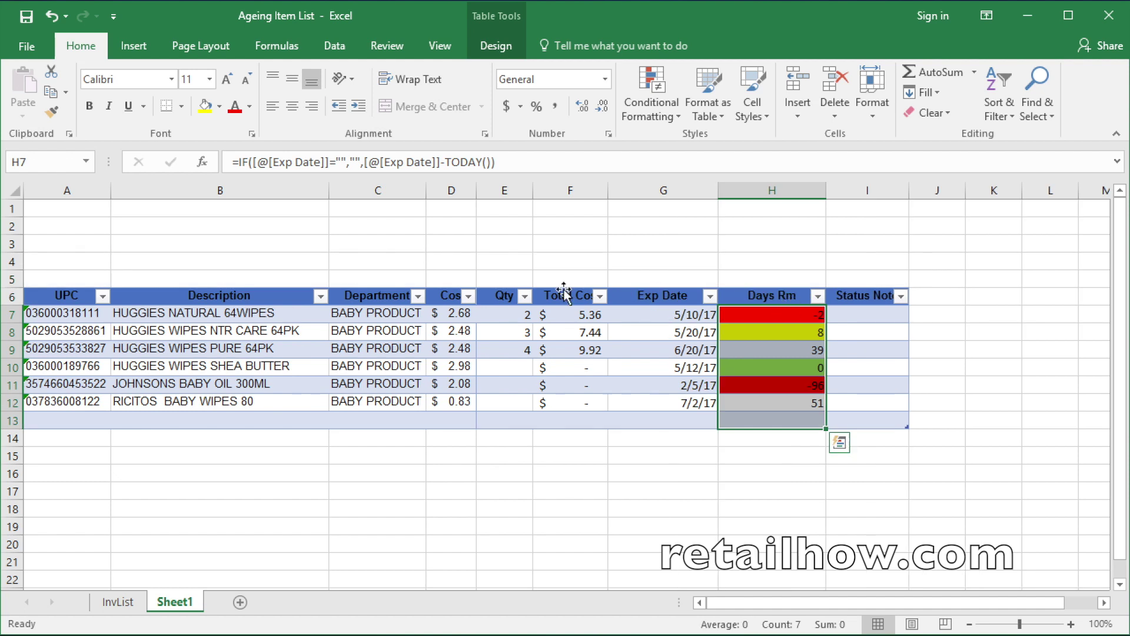
Name the selected Days Rm column cells DaysRm.
{"action": "left_click", "coordinate": [45, 156]}
{"action": "type", "text": "Da"}
{"action": "key", "text": "Return"}
Enter the label "Already Expire:" in G4 above the table.
{"action": "left_click", "coordinate": [702, 260]}
{"action": "type", "text": "Already"}
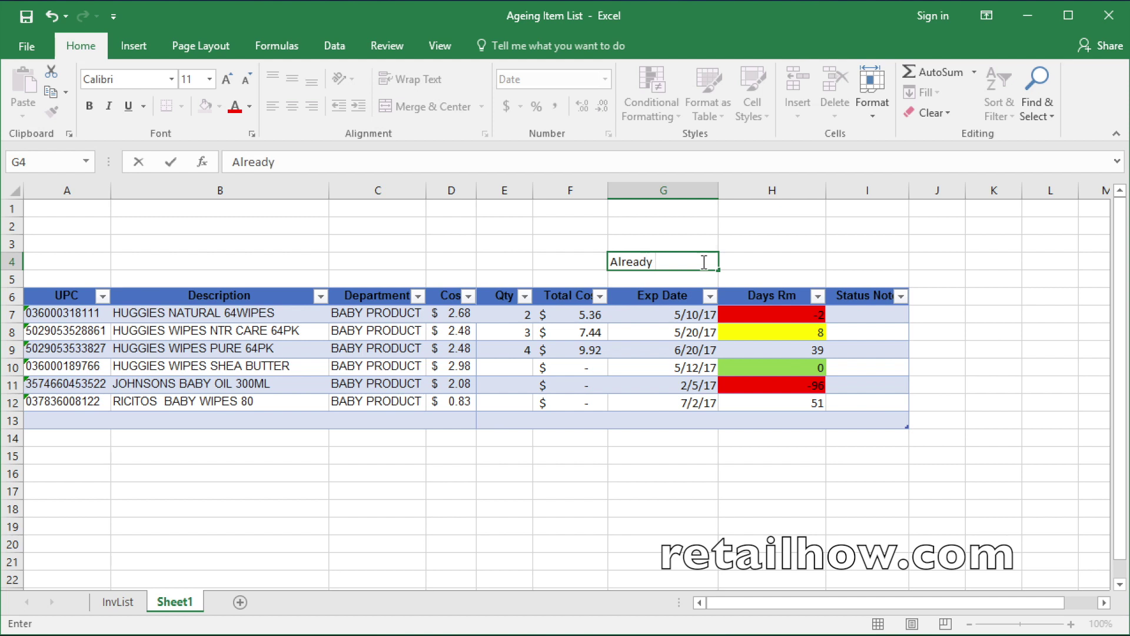
{"action": "type", "text": " Expire:"}
Enter the formula =COUNTIF(DaysRm,"<0") in H4 to count the expired items.
{"action": "left_click", "coordinate": [780, 265]}
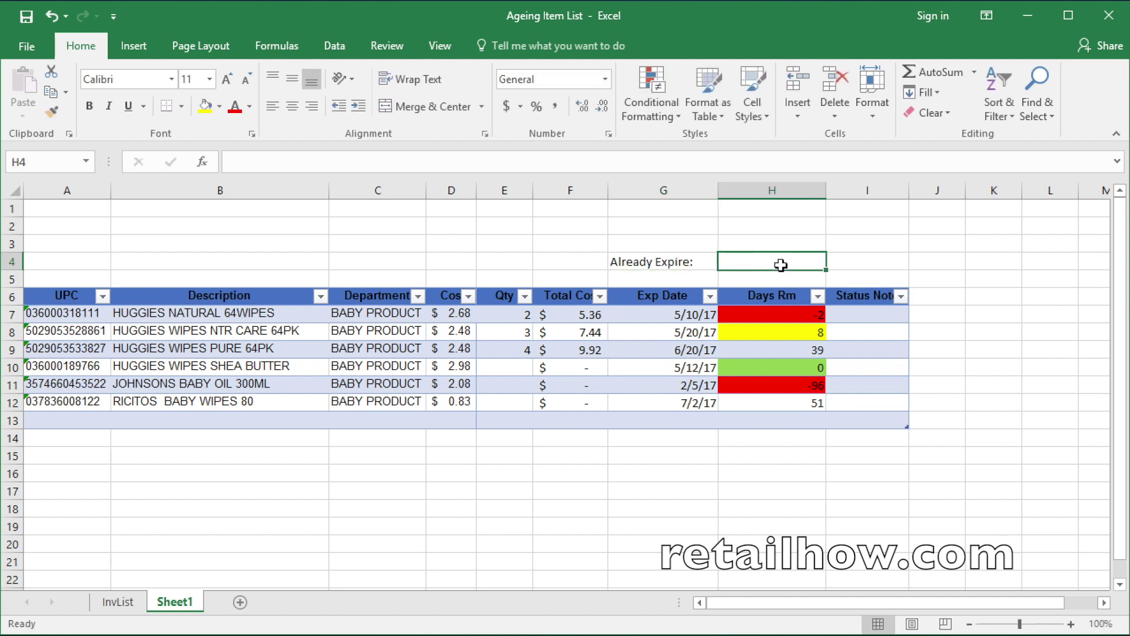
{"action": "type", "text": "=count"}
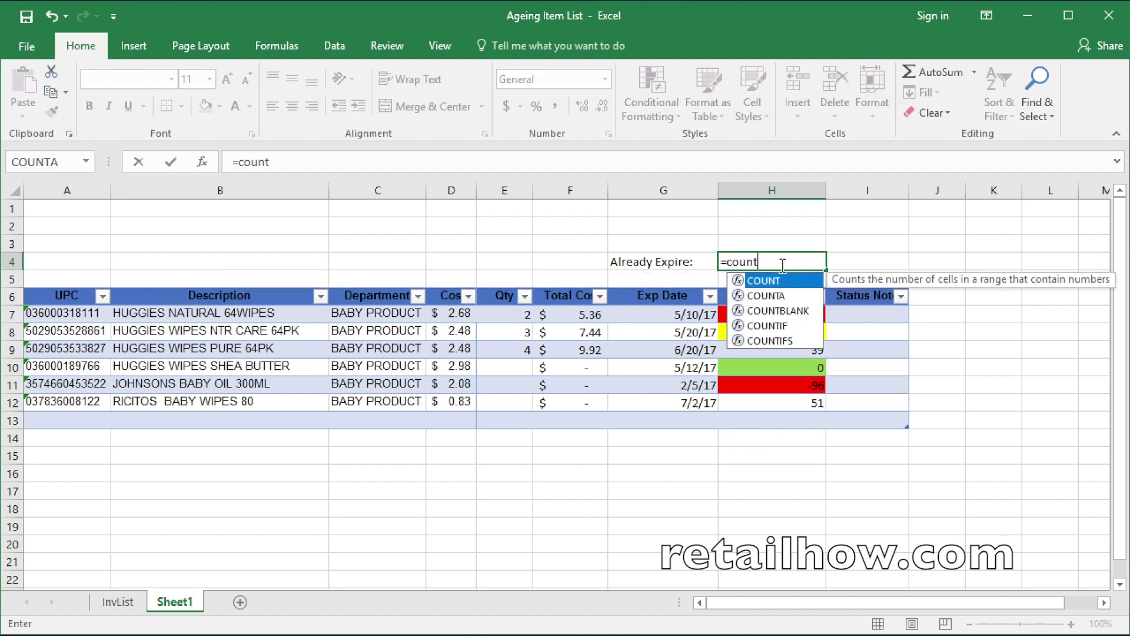
{"action": "type", "text": "if"}
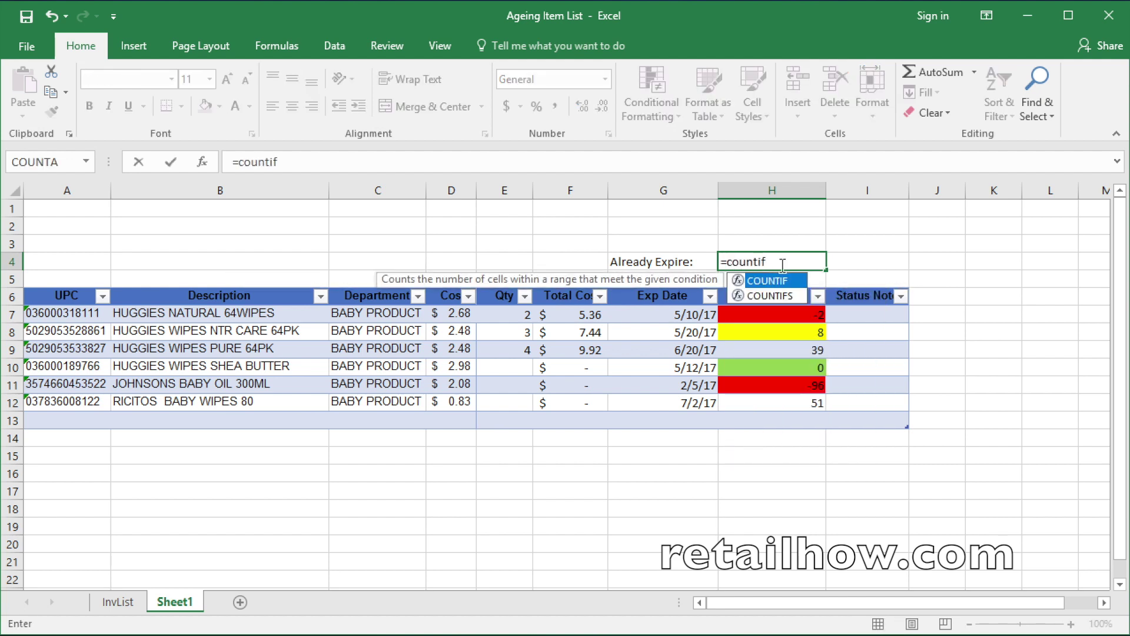
{"action": "type", "text": "("}
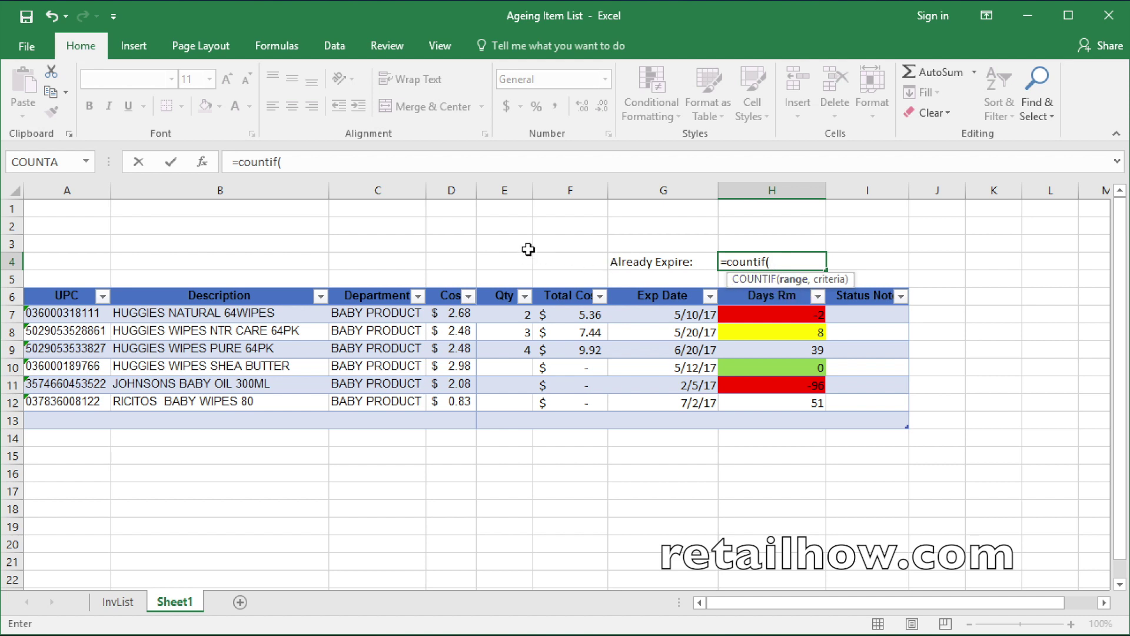
{"action": "type", "text": "day"}
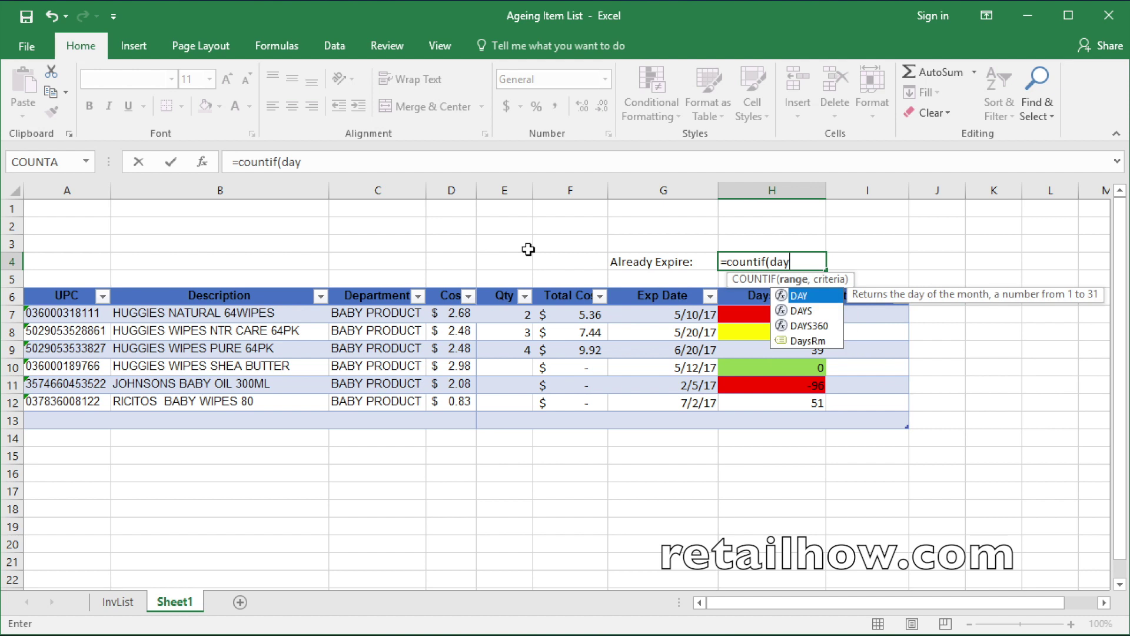
{"action": "type", "text": "s"}
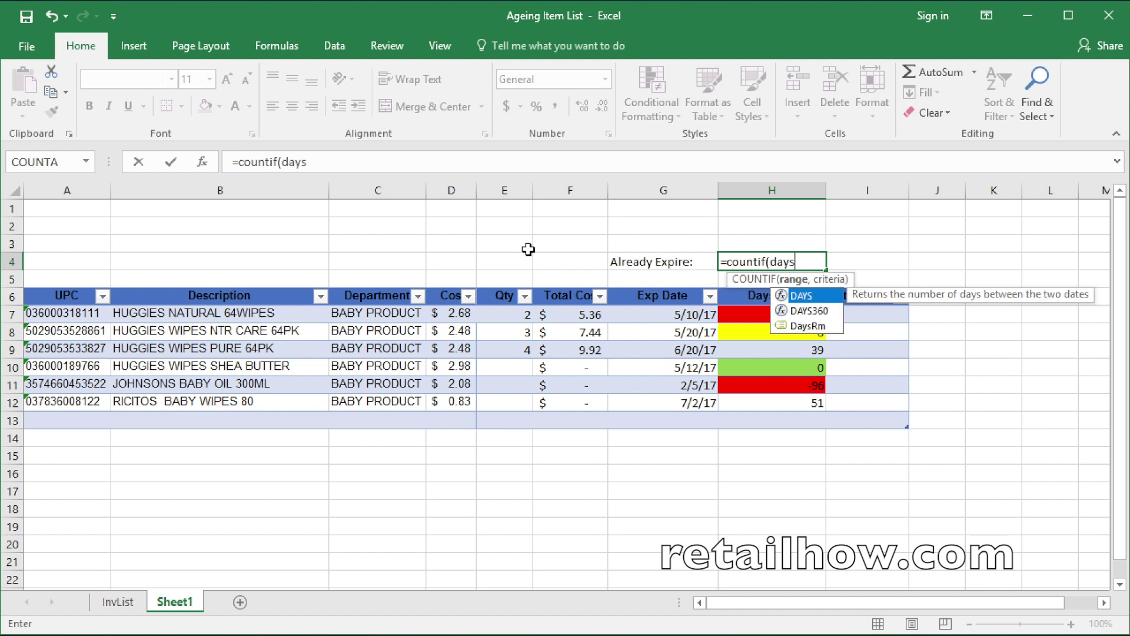
{"action": "double_click", "coordinate": [808, 327]}
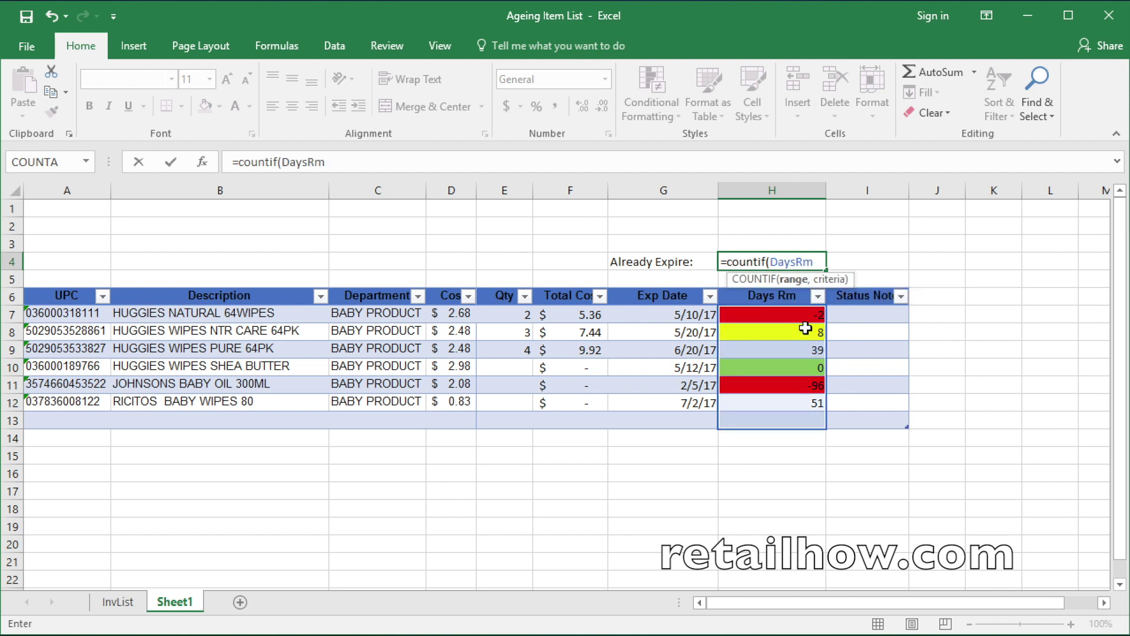
{"action": "type", "text": ",\"<0"}
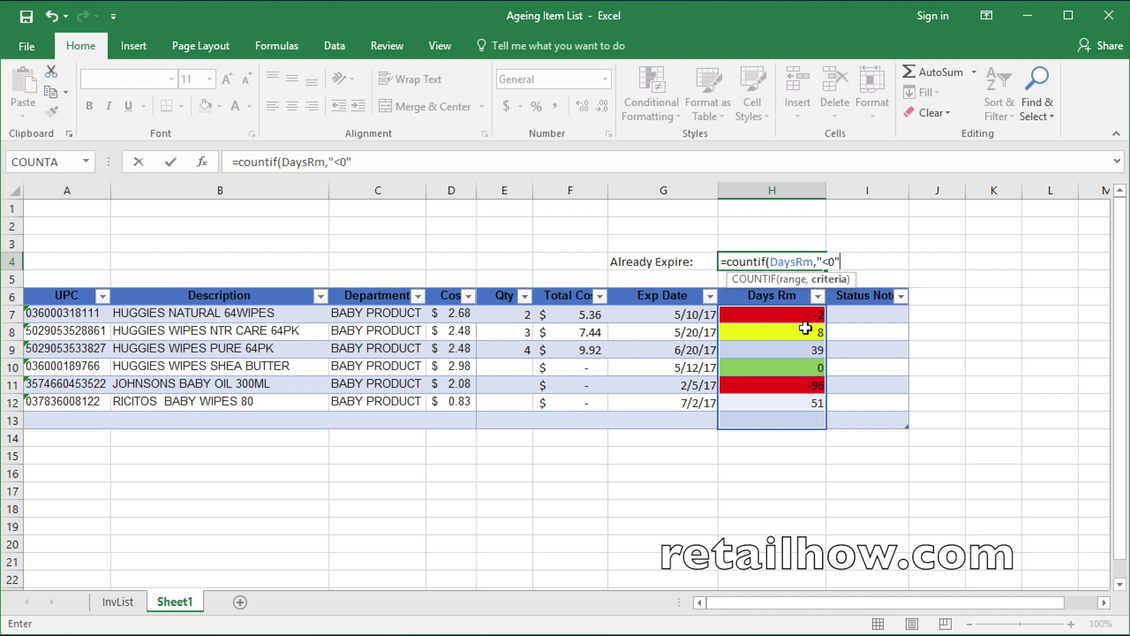
{"action": "key", "text": "Return"}
Fill the expired-item count cell H4 with the standard red colour.
{"action": "left_click", "coordinate": [796, 261]}
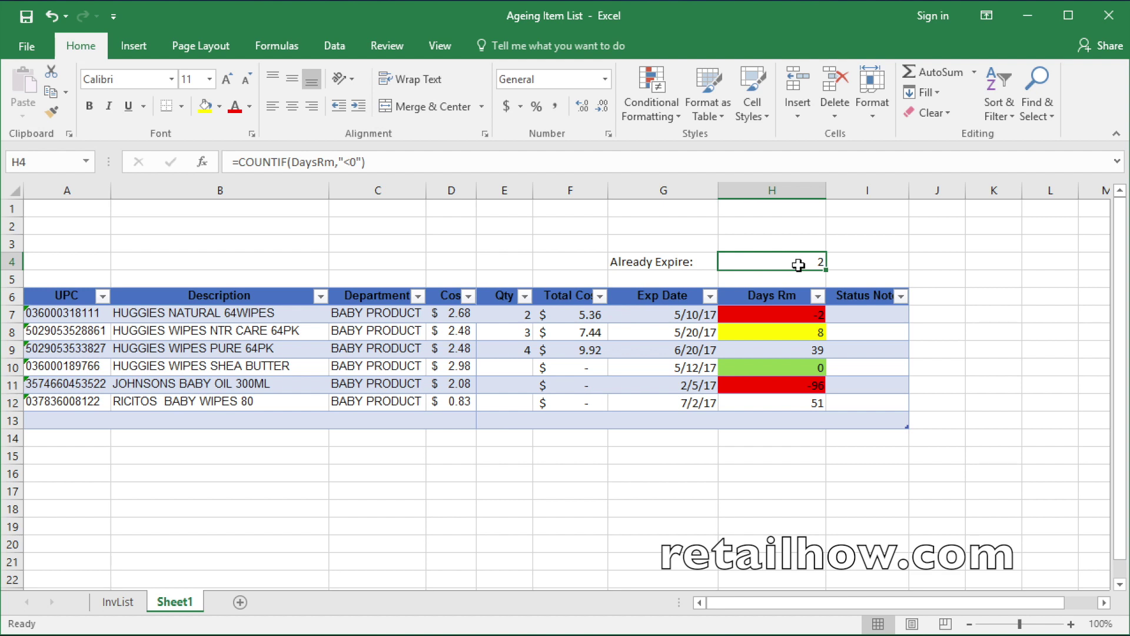
{"action": "left_click", "coordinate": [218, 107]}
{"action": "left_click", "coordinate": [219, 234]}
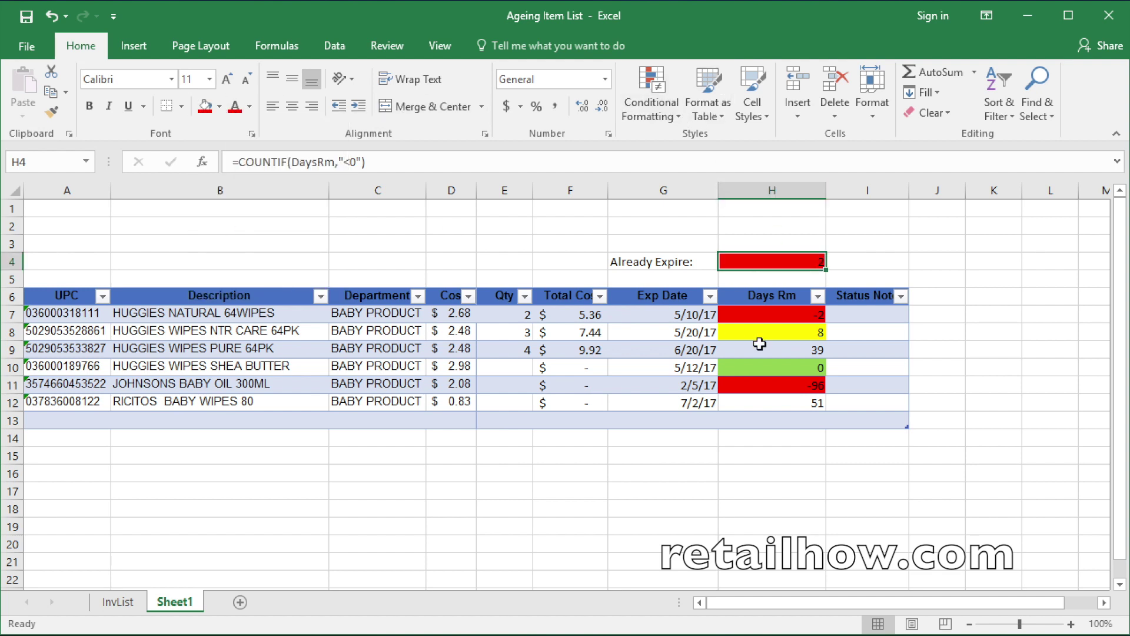
{"action": "left_click", "coordinate": [859, 259]}
Label G3 "Expired today" and enter the formula =COUNTIF(DaysRm,0) in H3.
{"action": "left_click", "coordinate": [660, 246]}
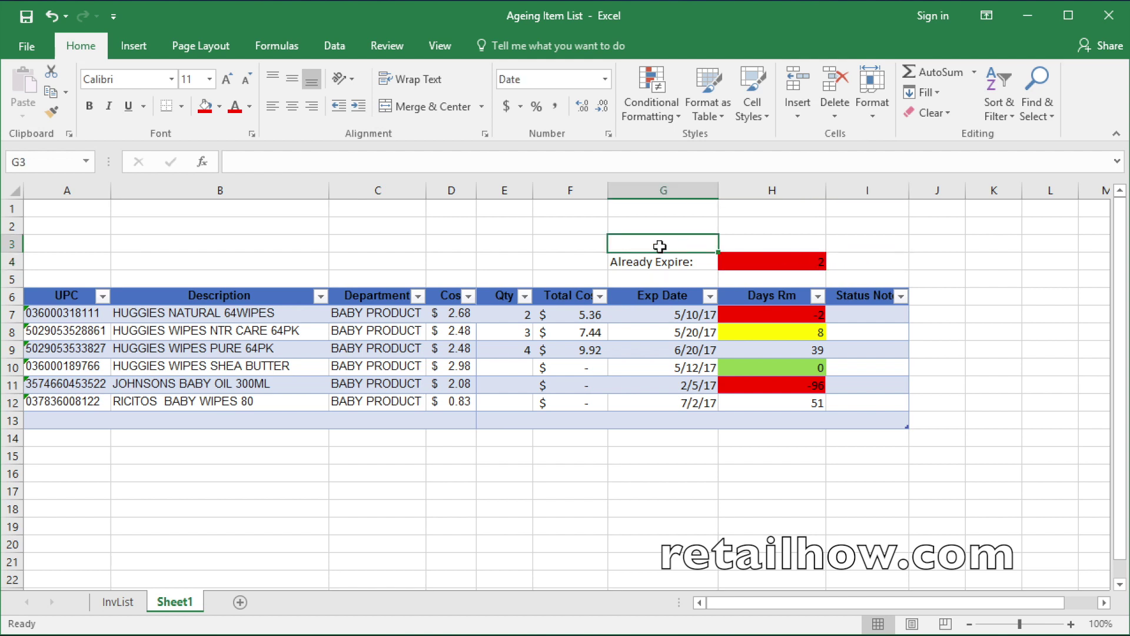
{"action": "type", "text": "Expired today"}
{"action": "left_click", "coordinate": [764, 244]}
{"action": "type", "text": "="}
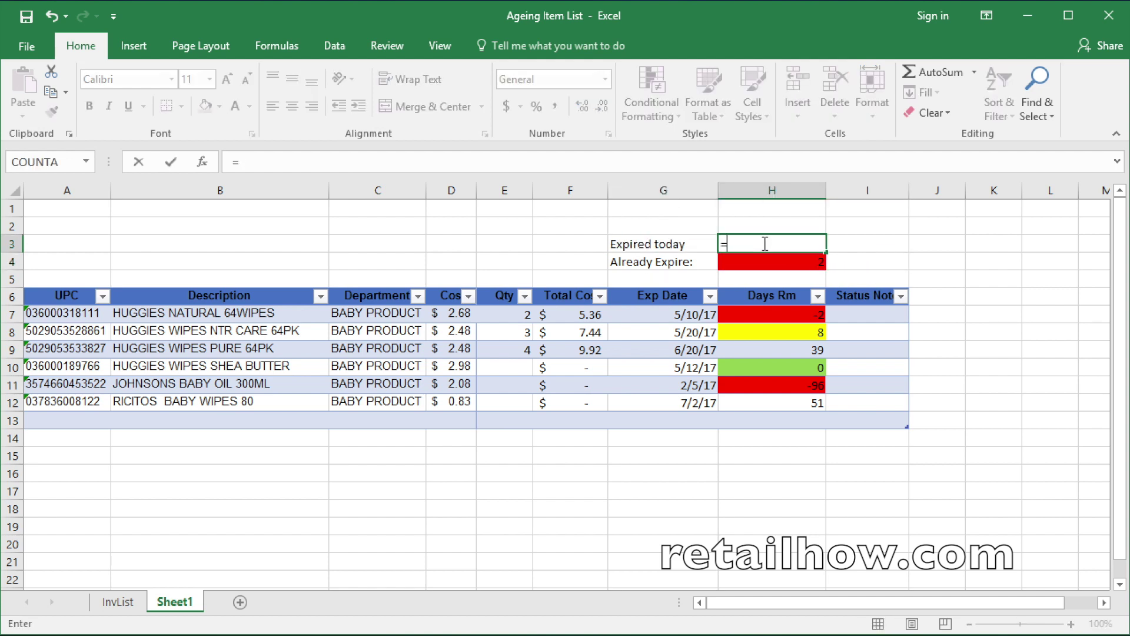
{"action": "type", "text": "countif"}
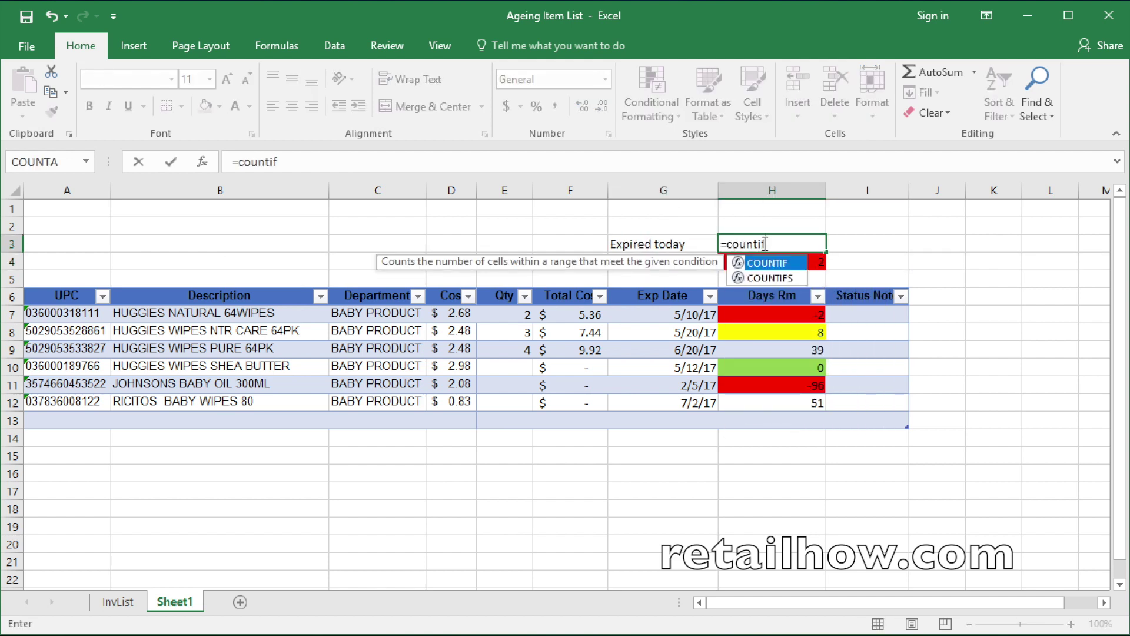
{"action": "type", "text": "("}
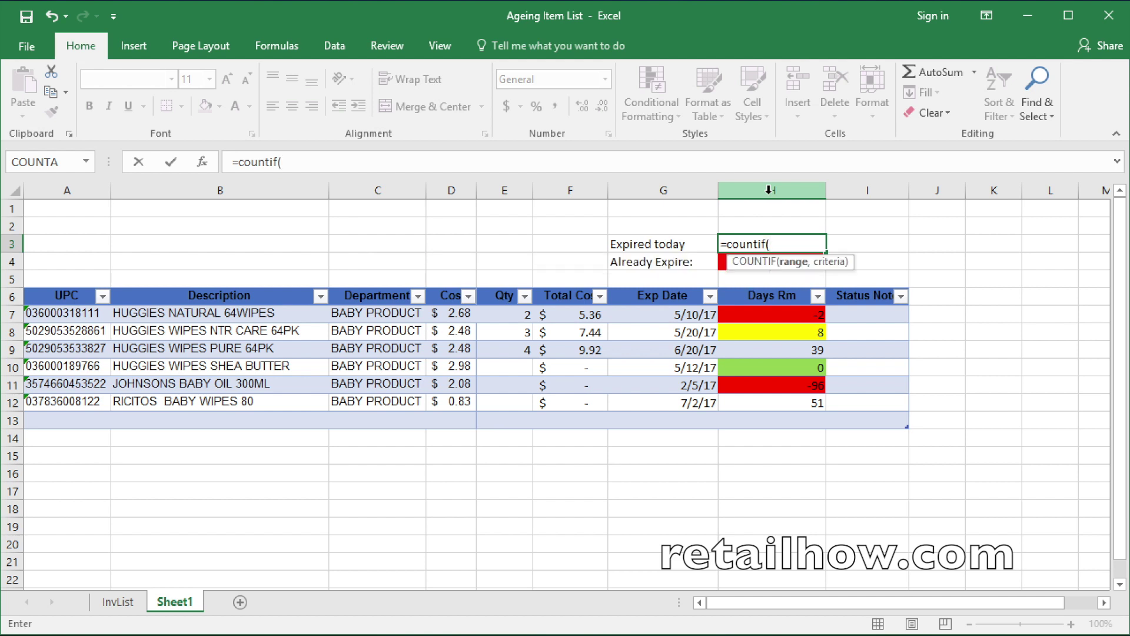
{"action": "type", "text": "days"}
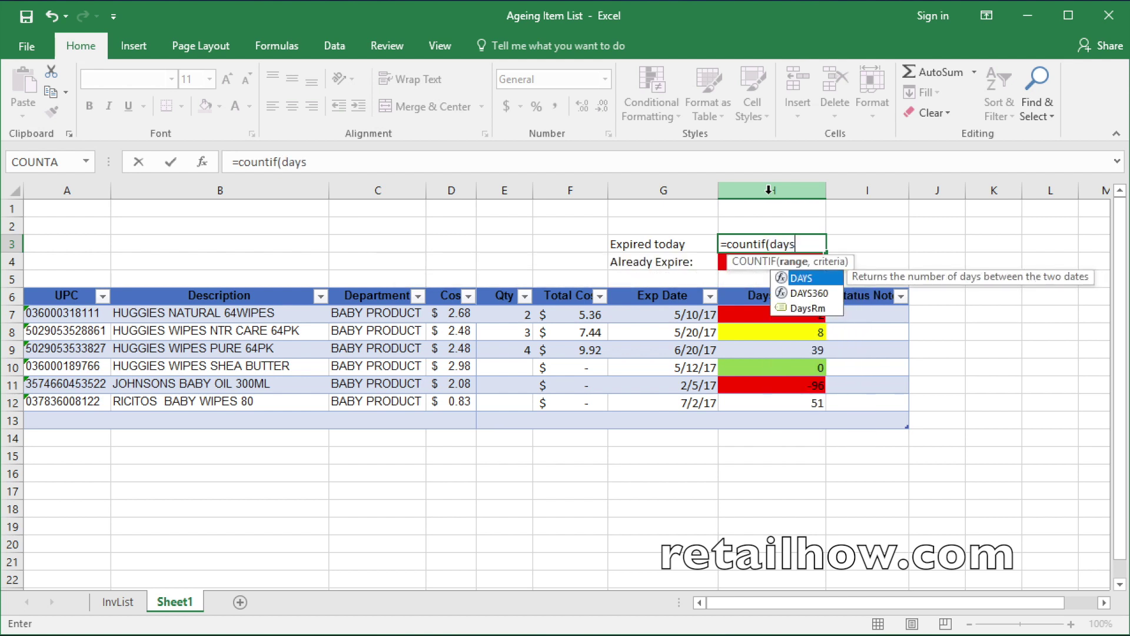
{"action": "type", "text": "rm,0"}
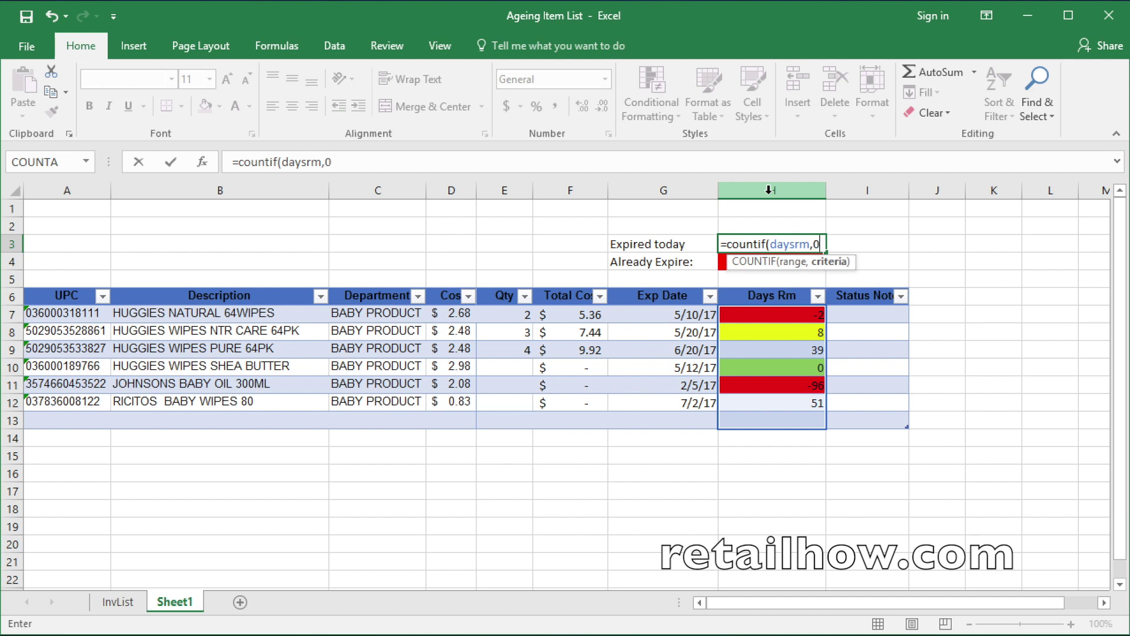
{"action": "key", "text": "Return"}
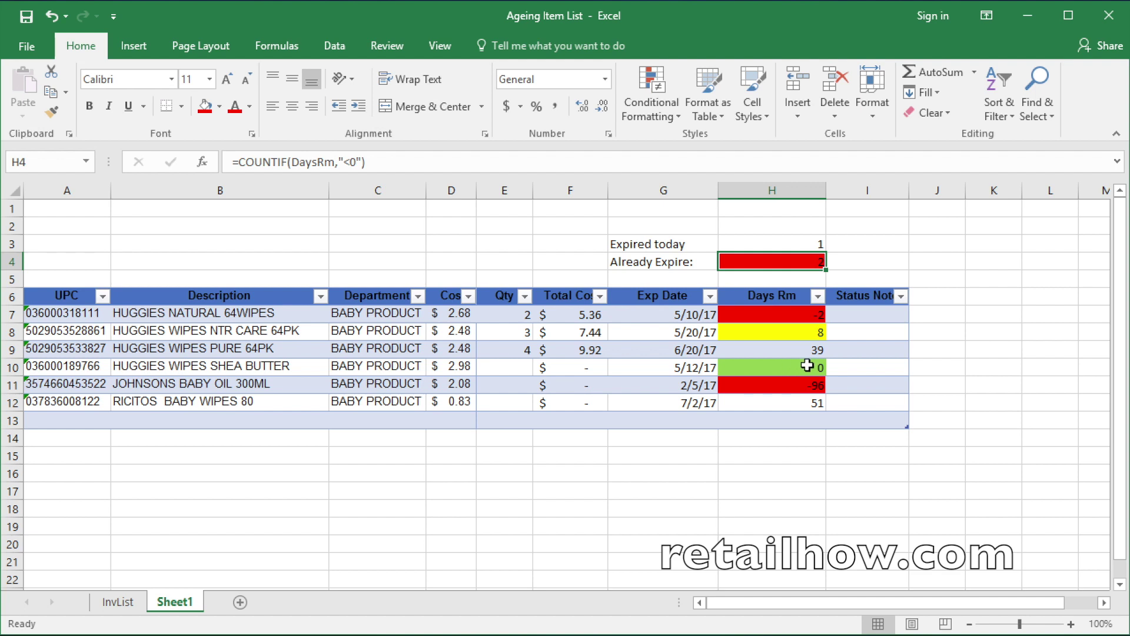
Fill the expired-today count cell H3 with the standard light green colour.
{"action": "left_click", "coordinate": [801, 244]}
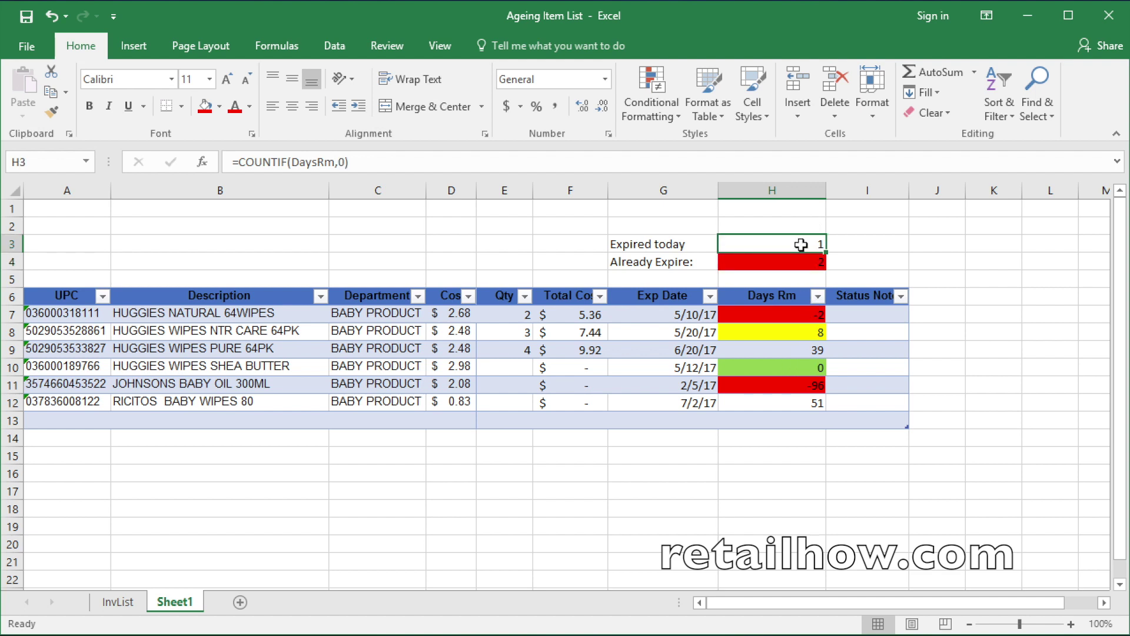
{"action": "left_click", "coordinate": [219, 108]}
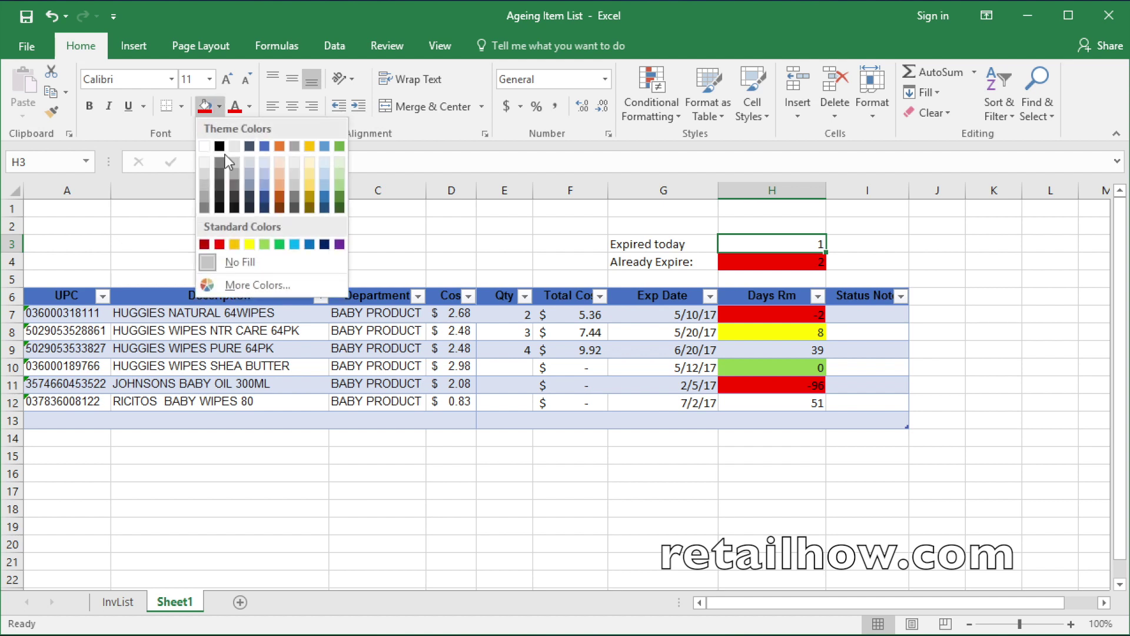
{"action": "left_click", "coordinate": [263, 246]}
Label G2 "Expire soon:" and enter the formula =COUNTIFS(DaysRm,"<16",DaysRm,">0") in H2.
{"action": "left_click", "coordinate": [653, 222]}
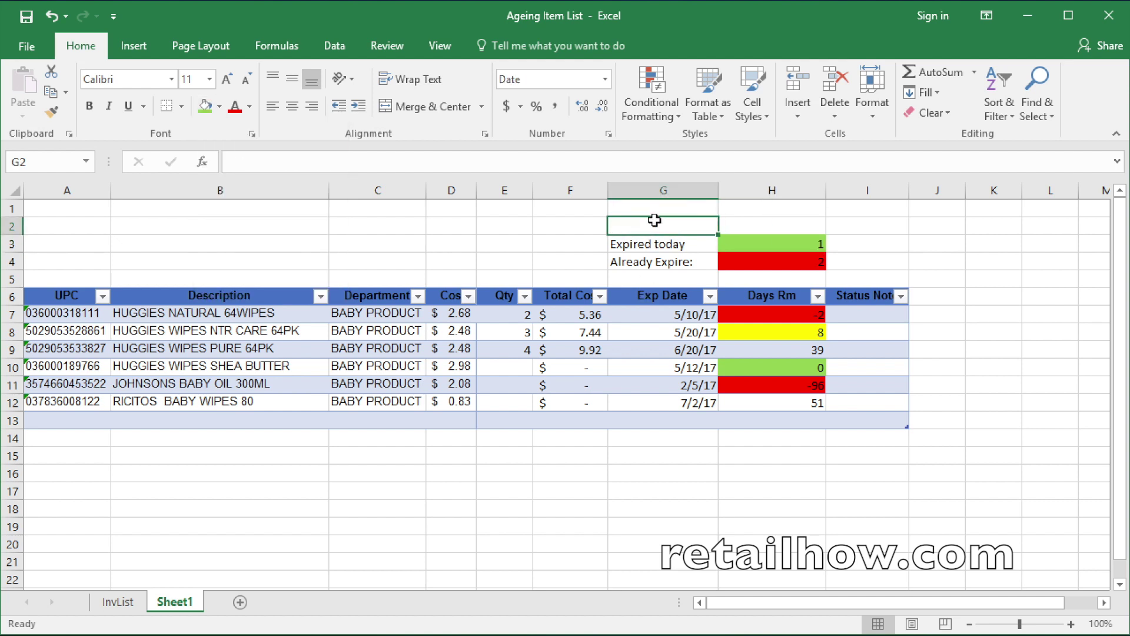
{"action": "type", "text": "Expire soon:"}
{"action": "left_click", "coordinate": [765, 223]}
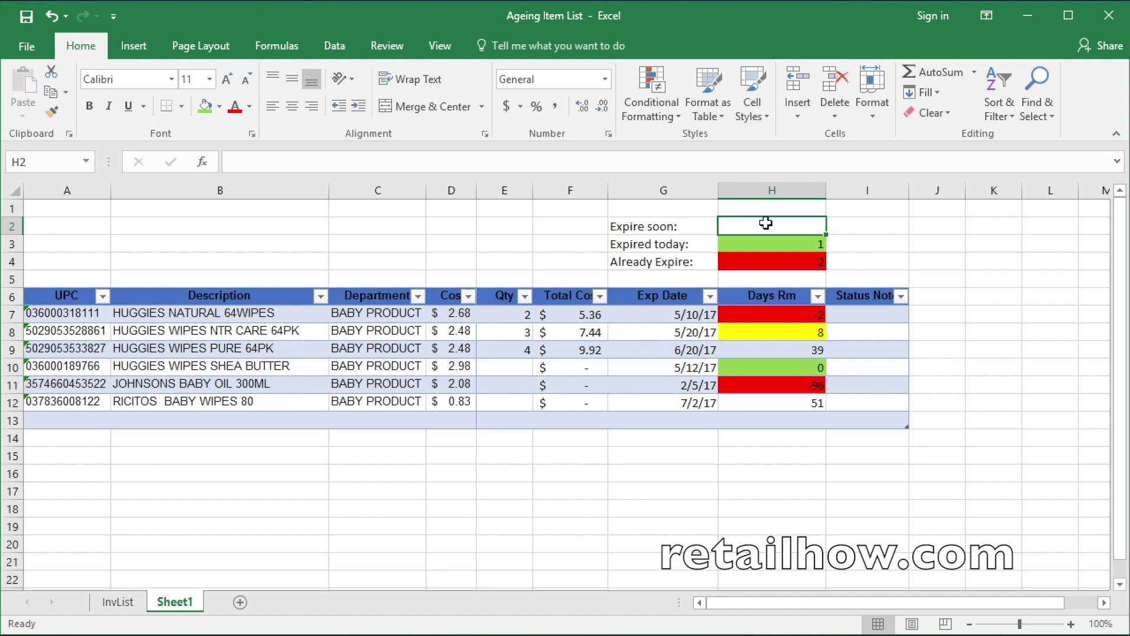
{"action": "type", "text": "=count"}
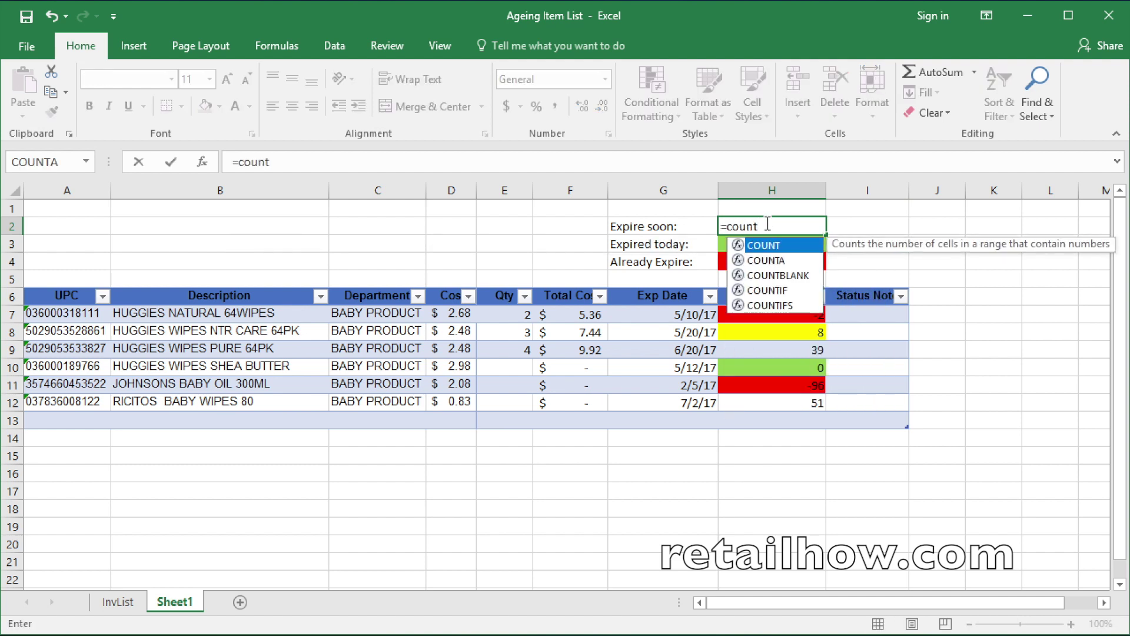
{"action": "type", "text": "ifs"}
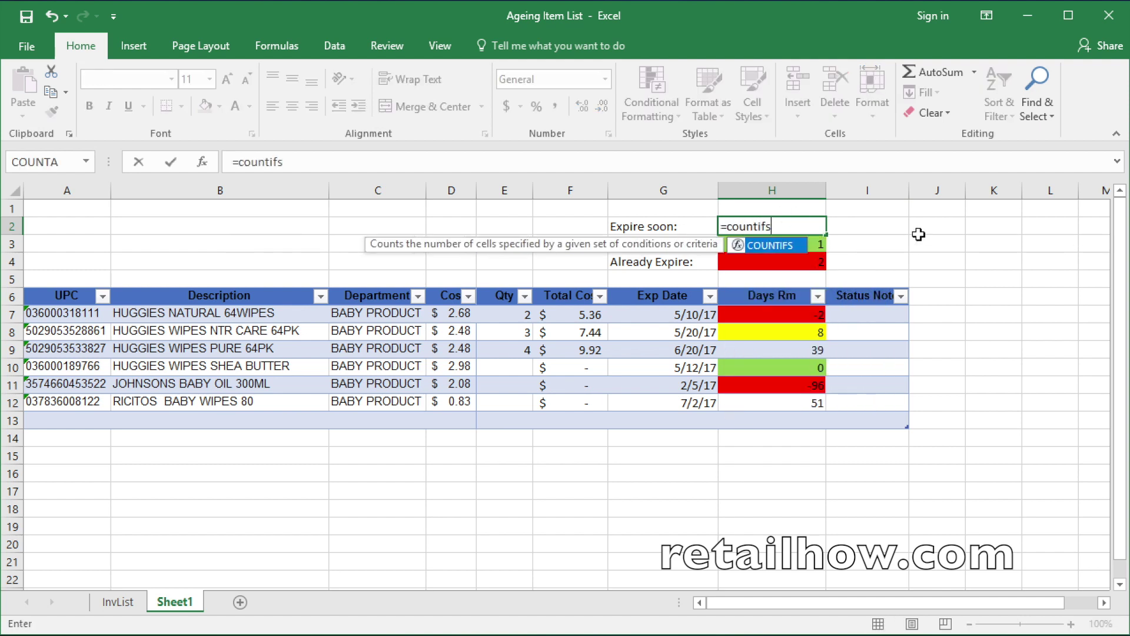
{"action": "type", "text": "("}
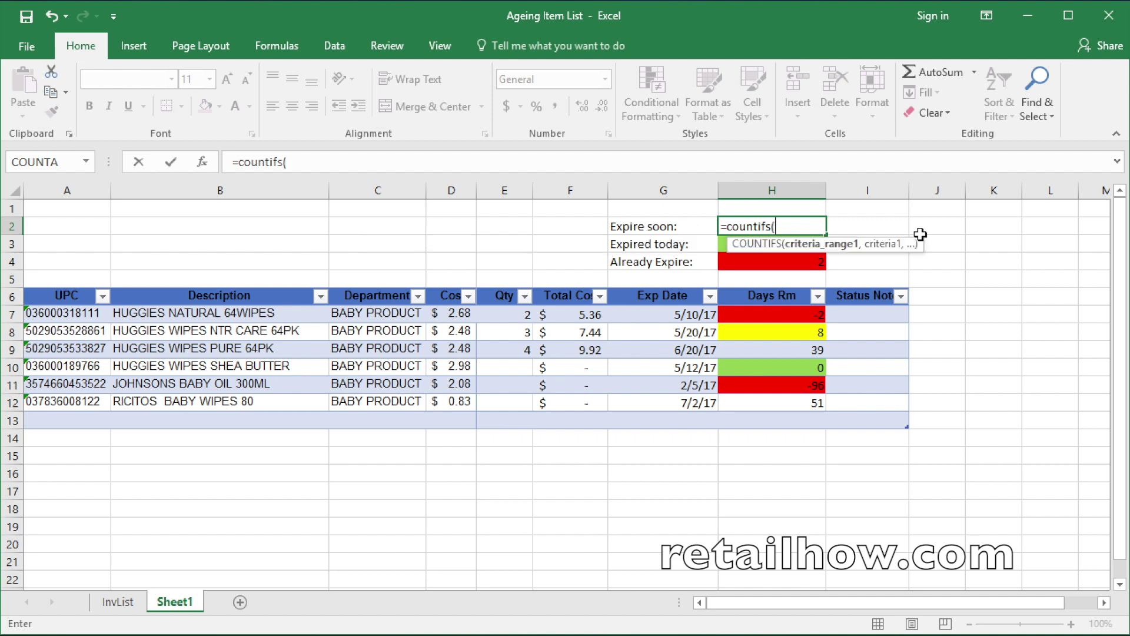
{"action": "type", "text": "days"}
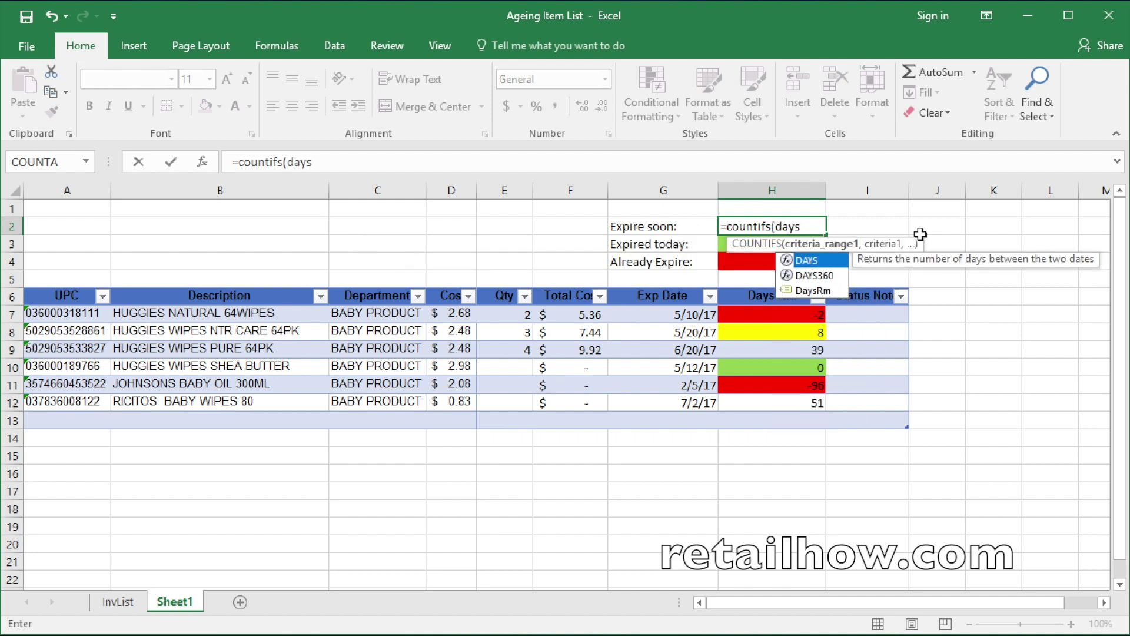
{"action": "type", "text": "rm,\"<1"}
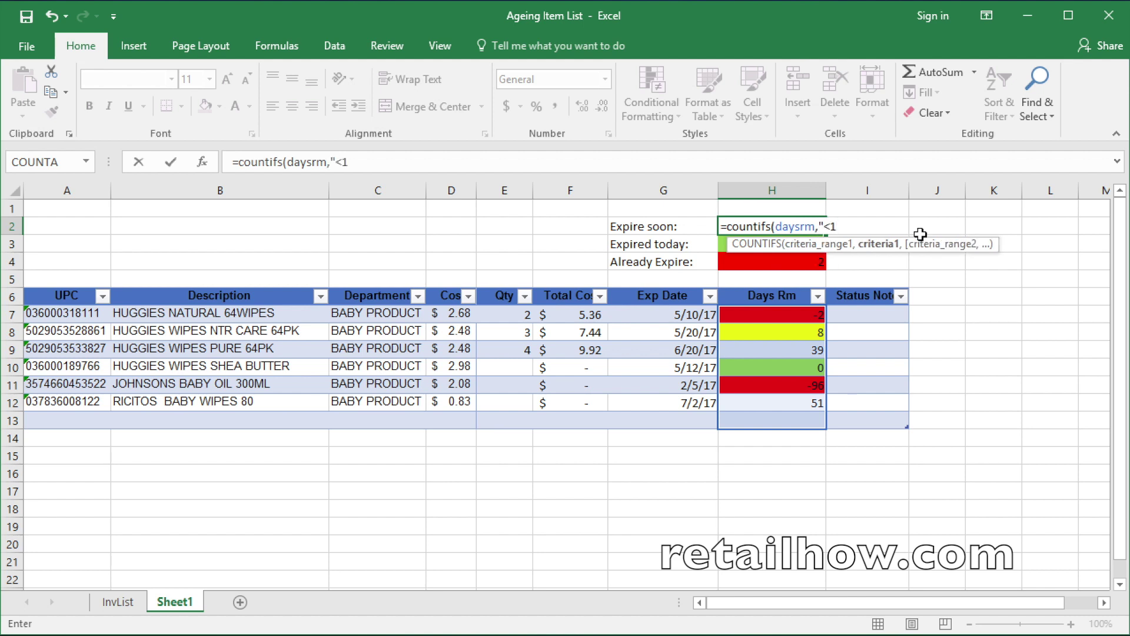
{"action": "type", "text": "6\",daysrm"}
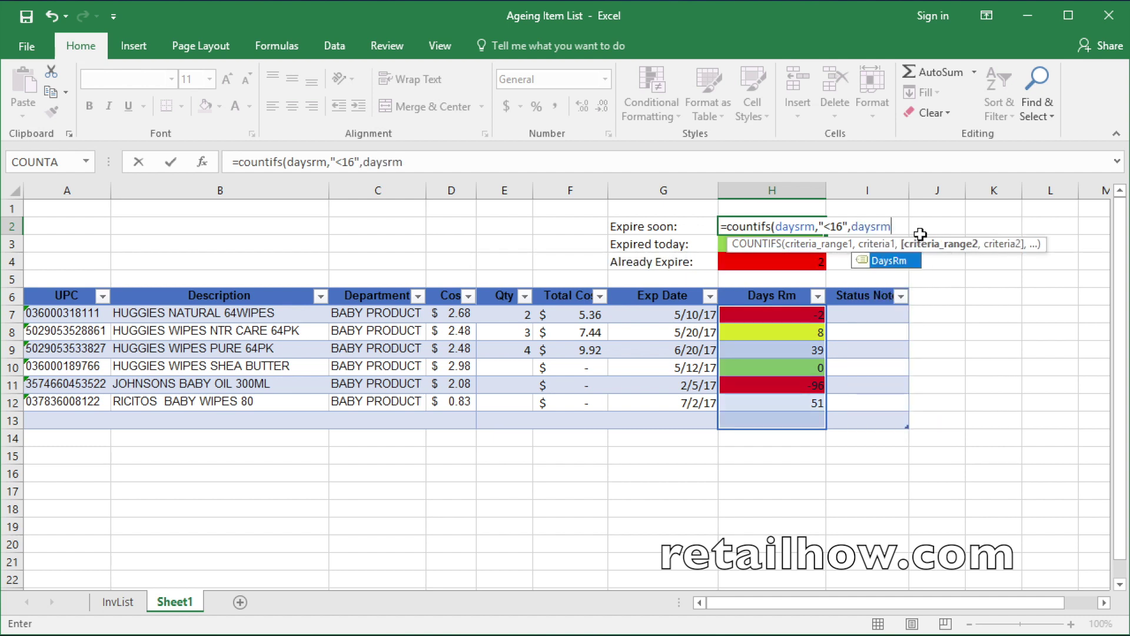
{"action": "type", "text": ",\">0"}
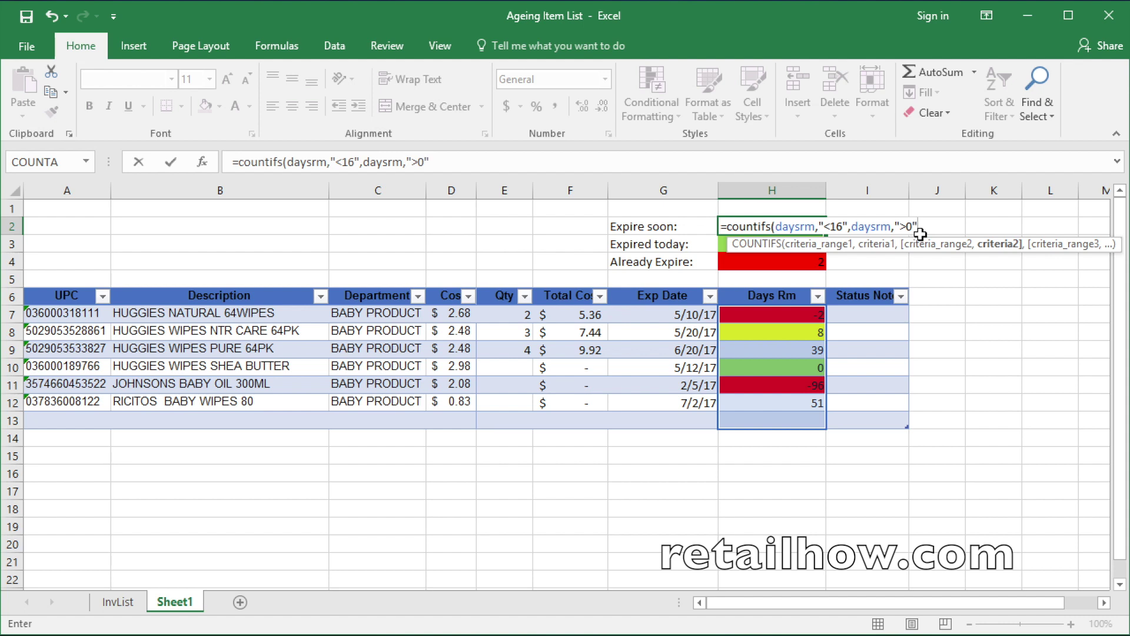
{"action": "key", "text": "Return"}
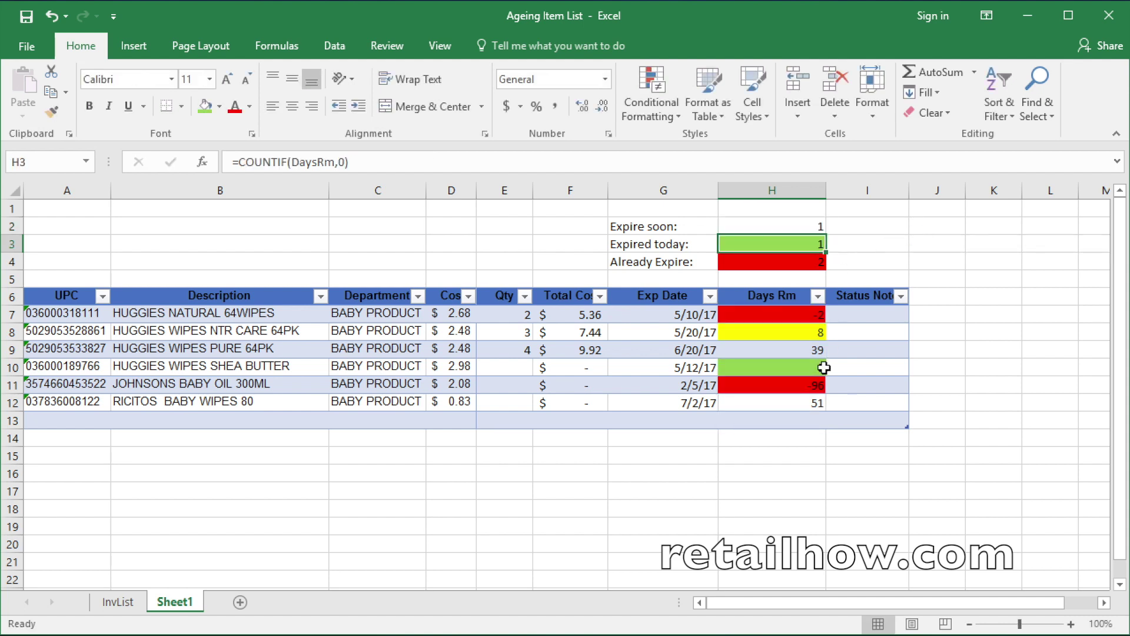
Fill the expire-soon count cell H2 with the standard yellow colour.
{"action": "left_click", "coordinate": [789, 226]}
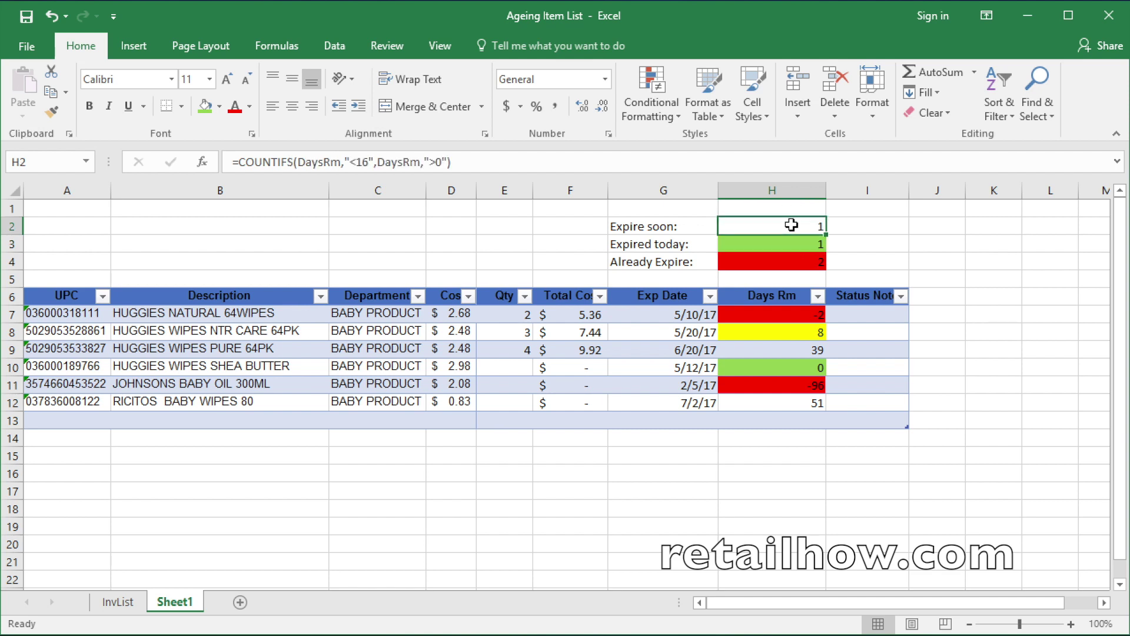
{"action": "left_click", "coordinate": [219, 107]}
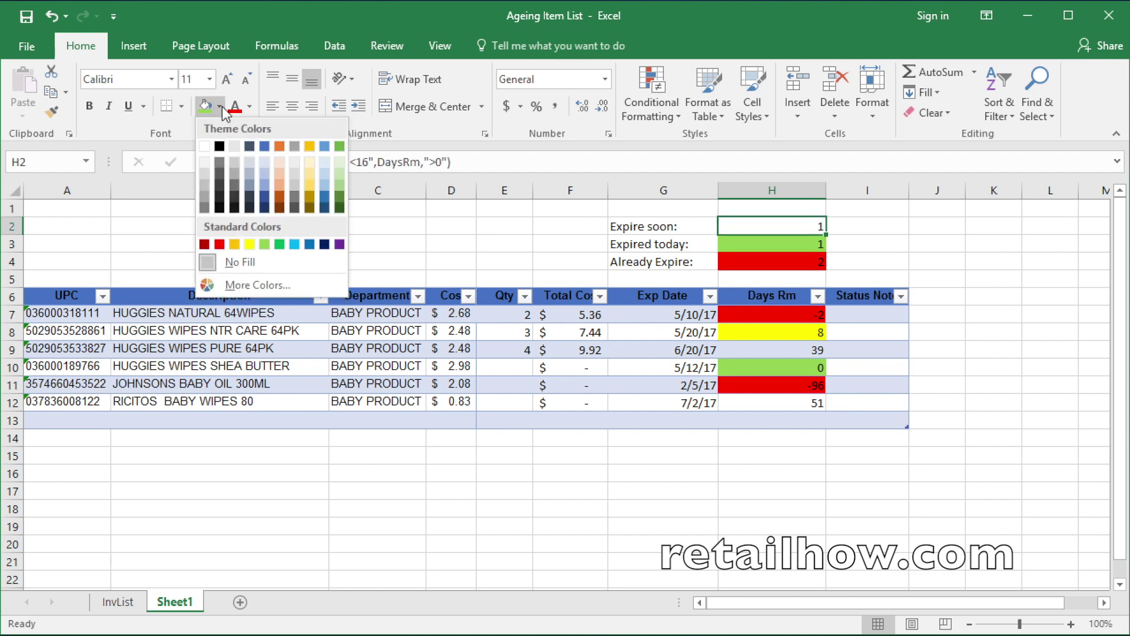
{"action": "left_click", "coordinate": [249, 243]}
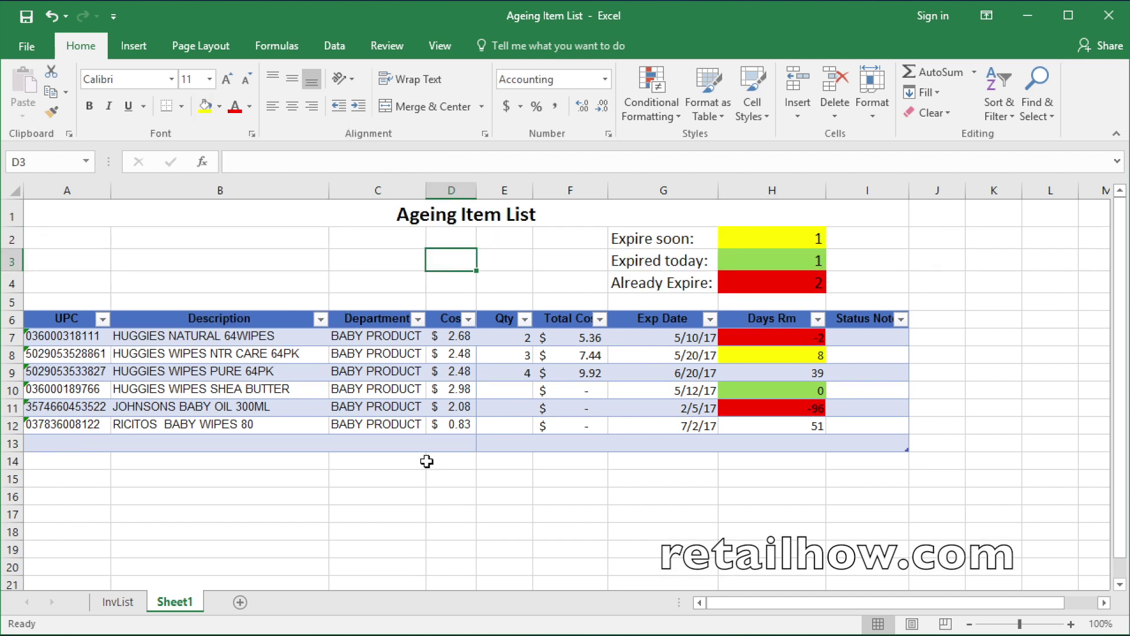
Rename the Sheet1 worksheet as May.
{"action": "double_click", "coordinate": [177, 601]}
{"action": "type", "text": "May"}
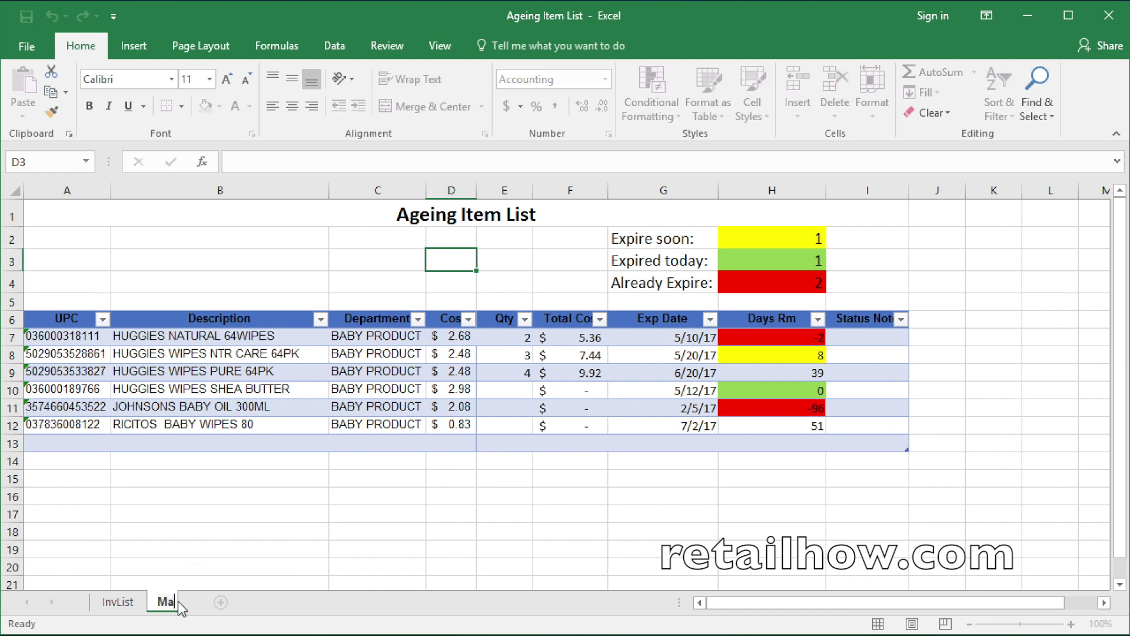
{"action": "left_click", "coordinate": [220, 564]}
Clear the sample entries from the table's UPC, Qty and Exp Date columns, keeping the formula columns.
{"action": "left_click_drag", "start_coordinate": [69, 336], "coordinate": [78, 430]}
{"action": "key", "text": "Delete"}
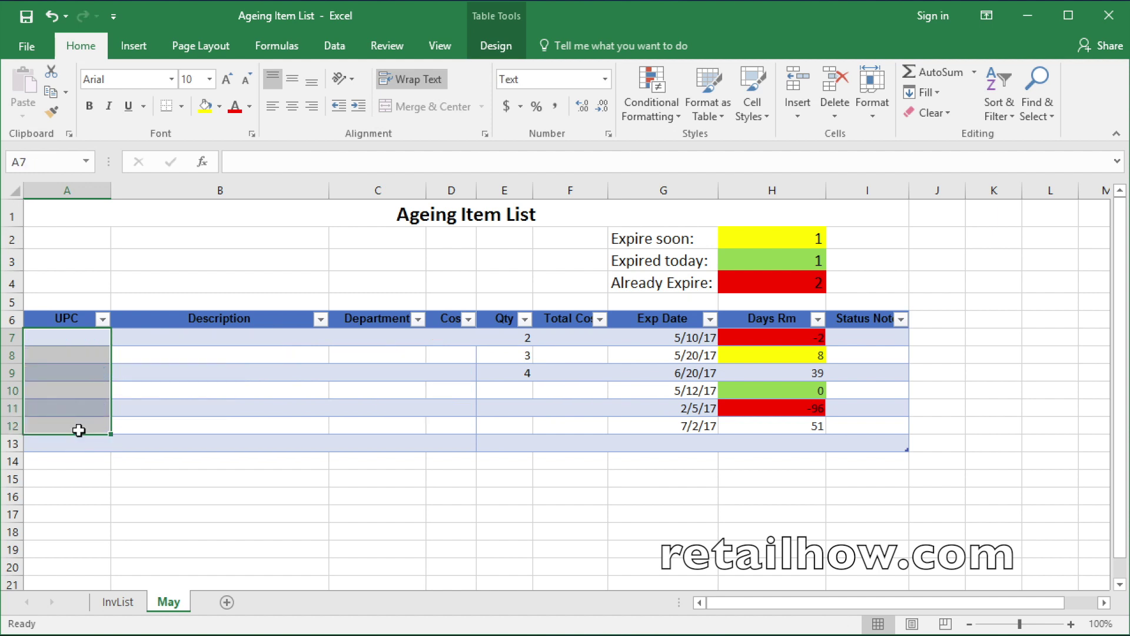
{"action": "left_click", "coordinate": [314, 430]}
{"action": "left_click_drag", "start_coordinate": [505, 336], "coordinate": [509, 372]}
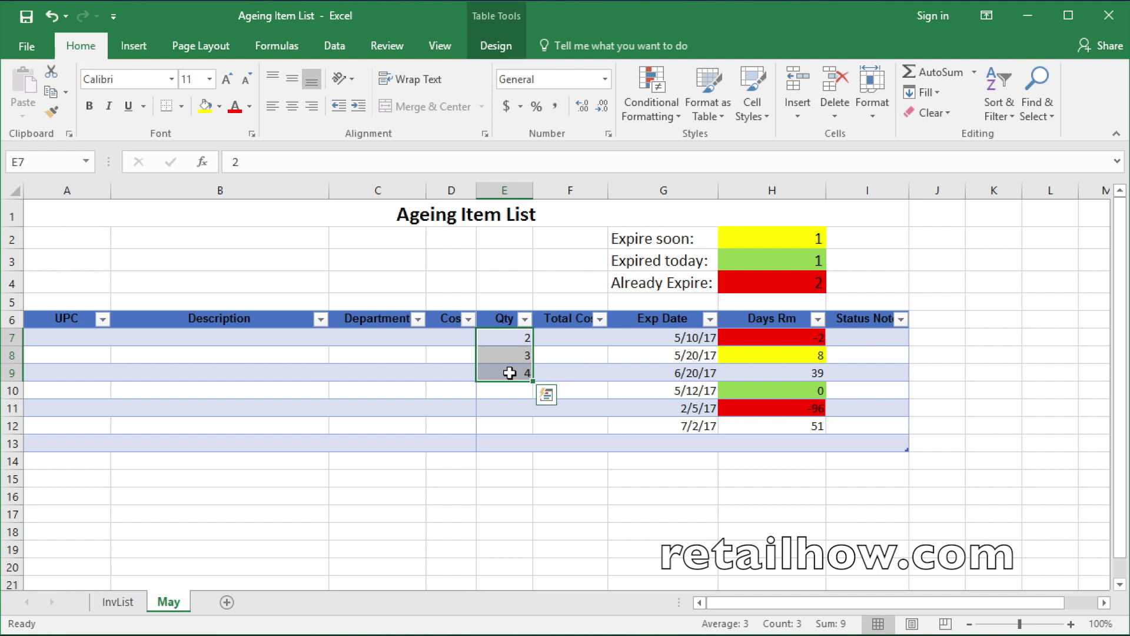
{"action": "left_click_drag", "start_coordinate": [691, 337], "coordinate": [692, 437]}
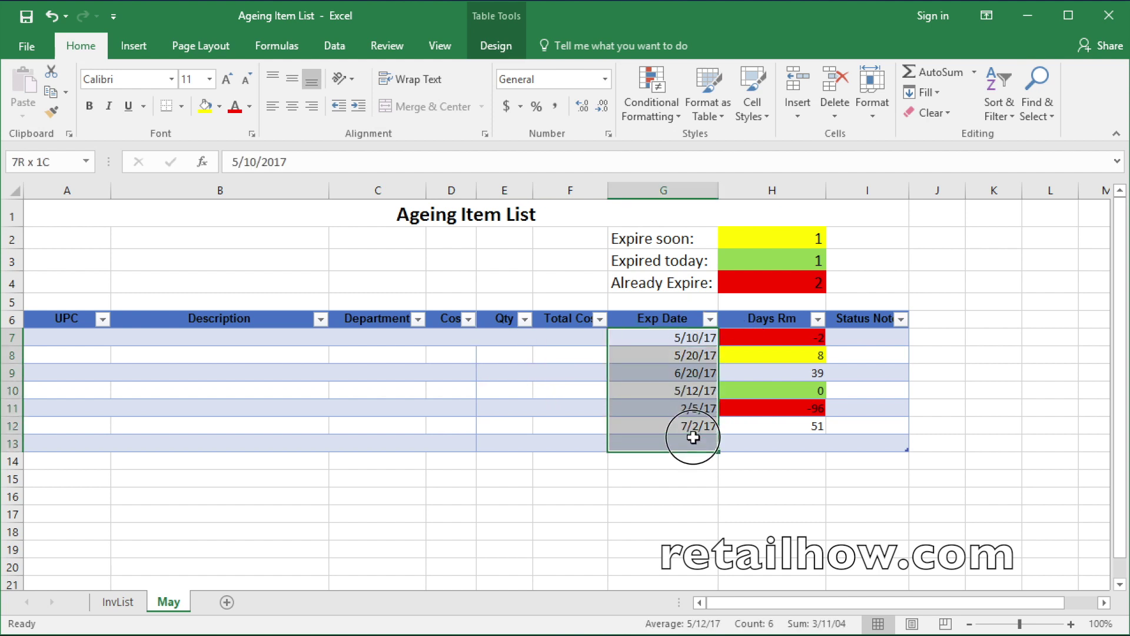
{"action": "key", "text": "Delete"}
{"action": "left_click", "coordinate": [802, 387]}
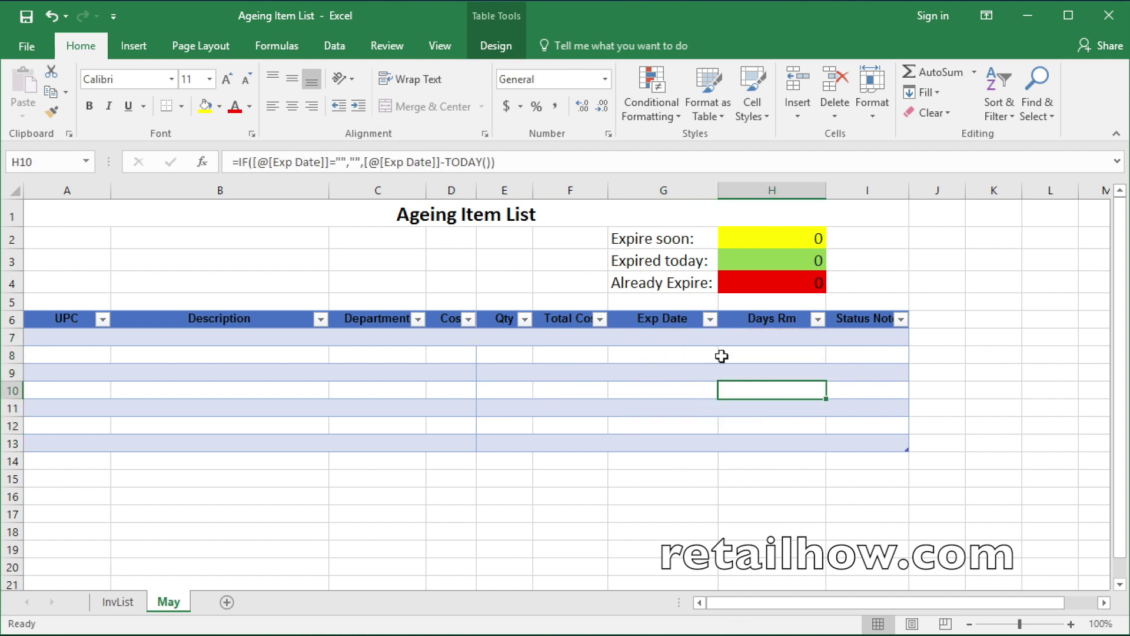
{"action": "left_click", "coordinate": [75, 344]}
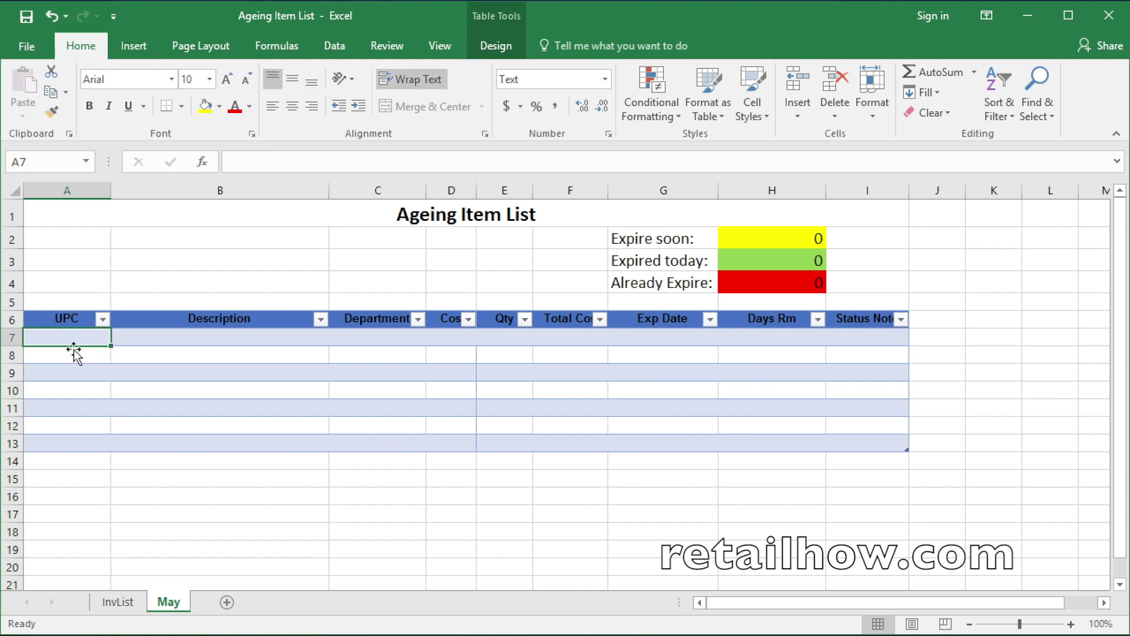
{"action": "key", "text": "F2"}
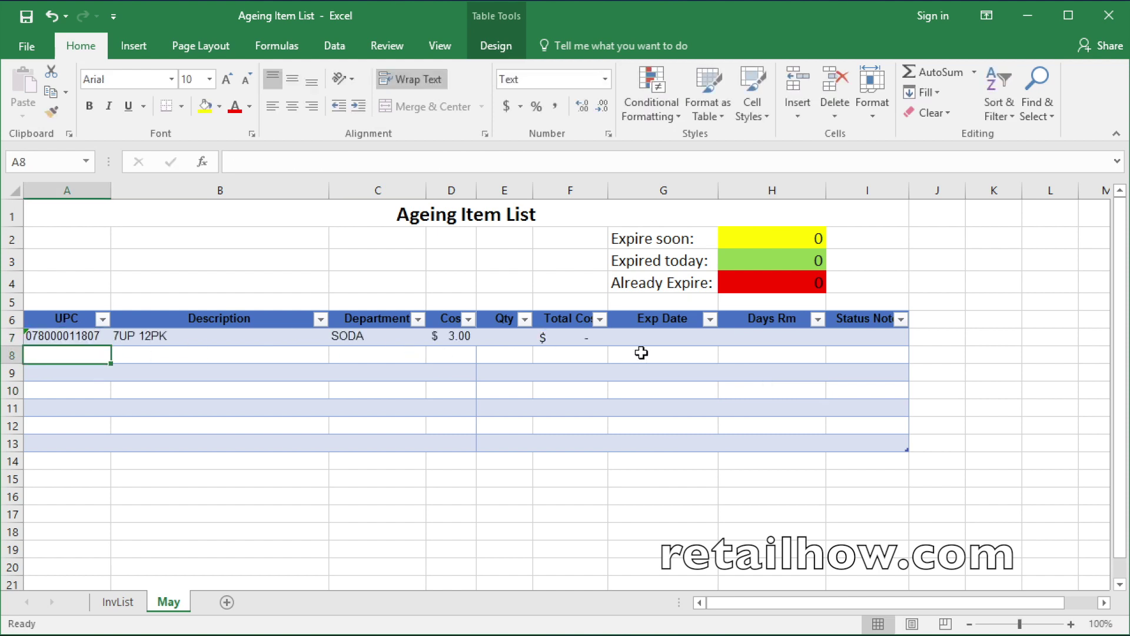
{"action": "left_click", "coordinate": [508, 346]}
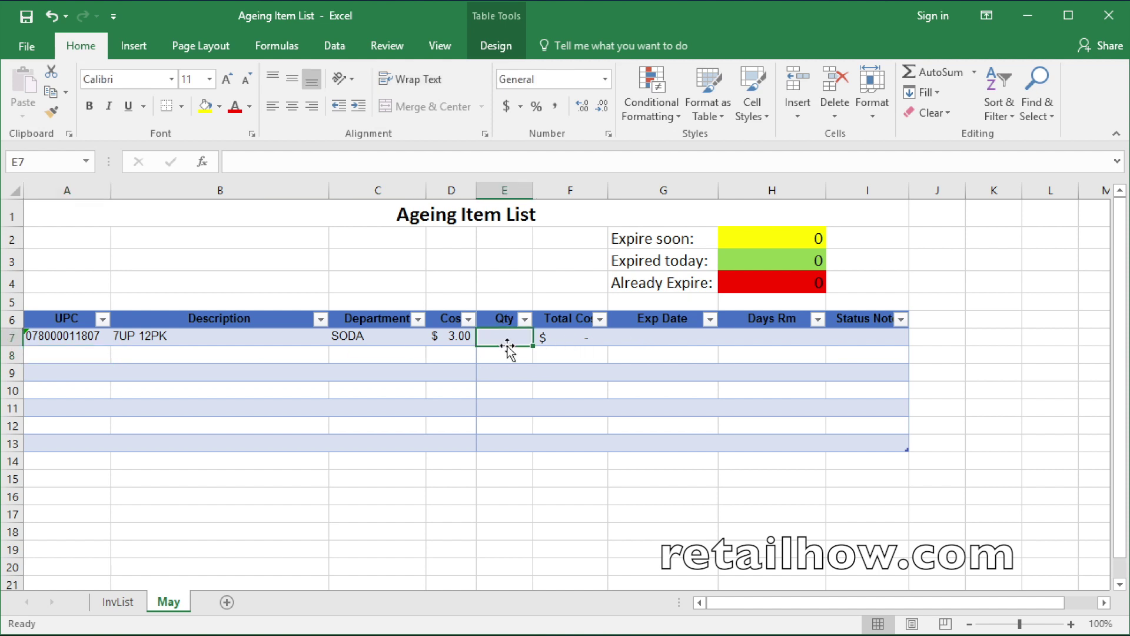
{"action": "type", "text": "5"}
{"action": "left_click", "coordinate": [680, 335]}
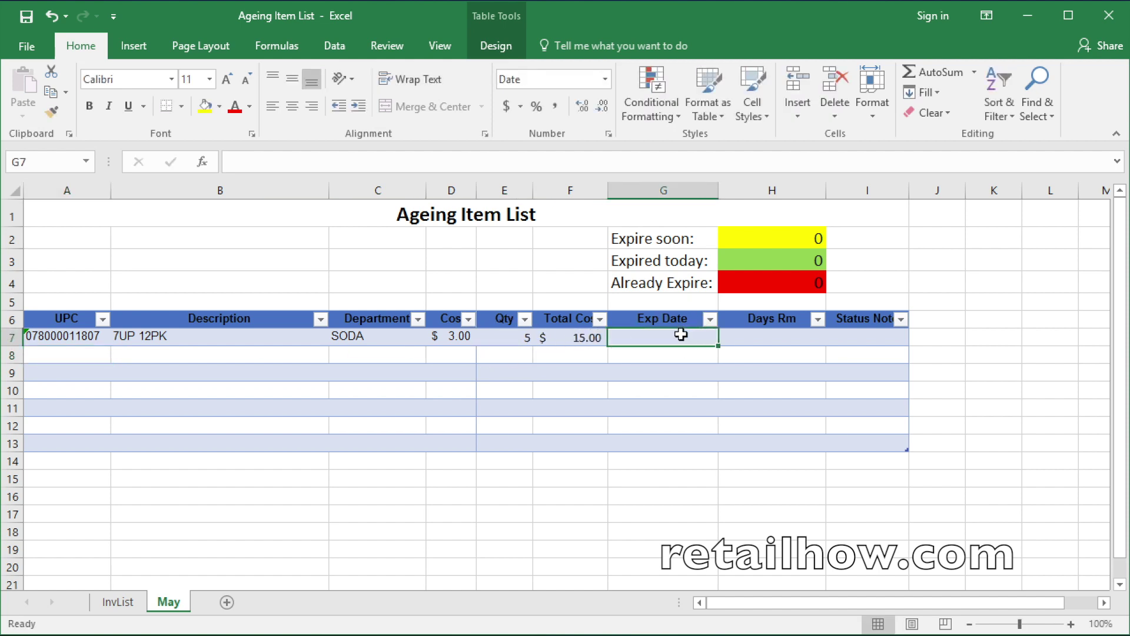
{"action": "type", "text": "5-4"}
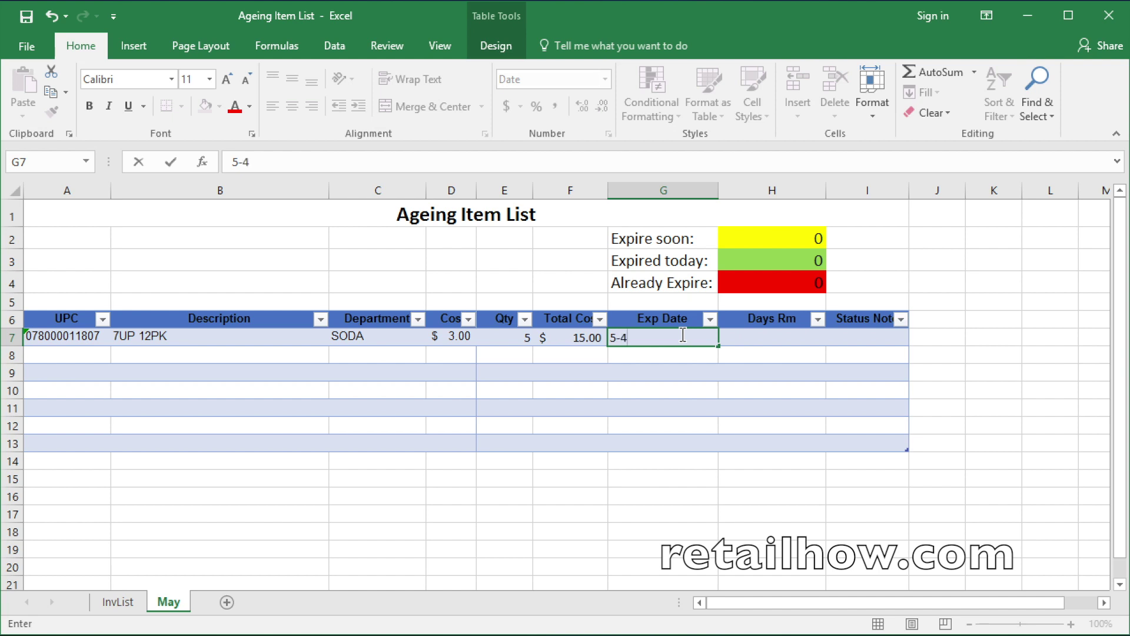
{"action": "key", "text": "Return"}
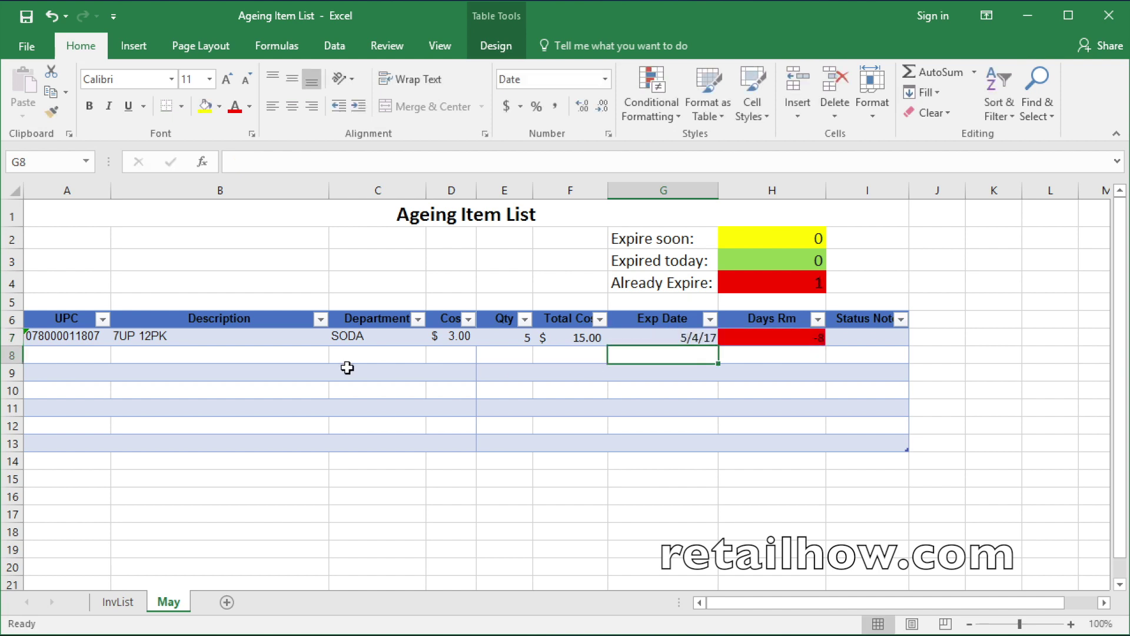
{"action": "left_click", "coordinate": [79, 357]}
{"action": "type", "text": "049000050240"}
{"action": "key", "text": "Return"}
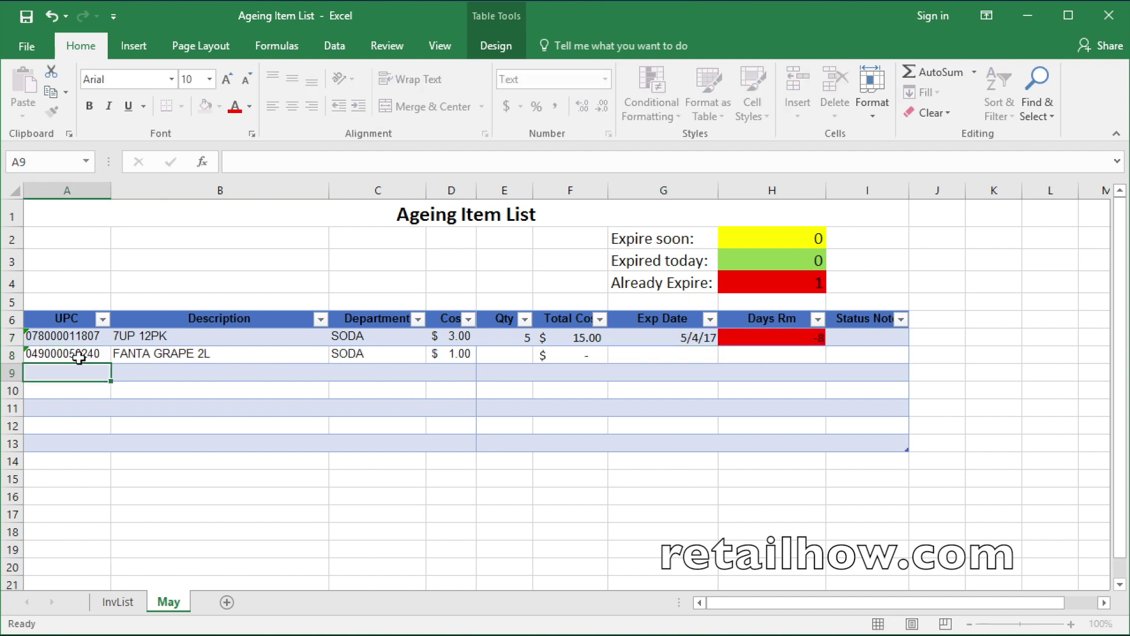
{"action": "left_click", "coordinate": [508, 355]}
{"action": "type", "text": "2"}
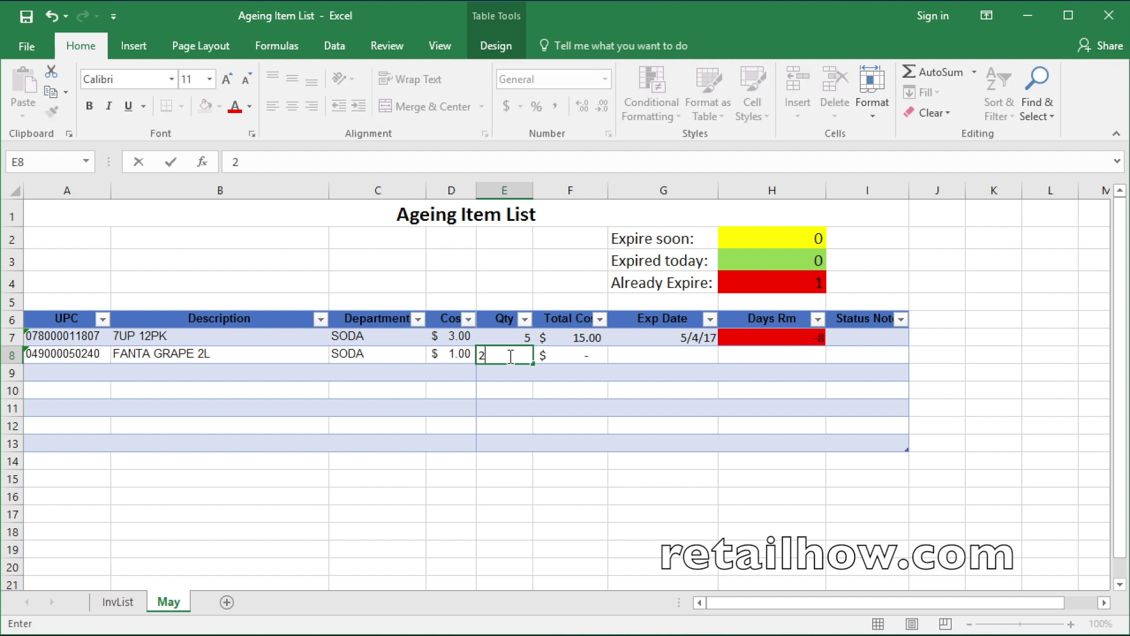
{"action": "left_click", "coordinate": [679, 353]}
{"action": "type", "text": "5-30"}
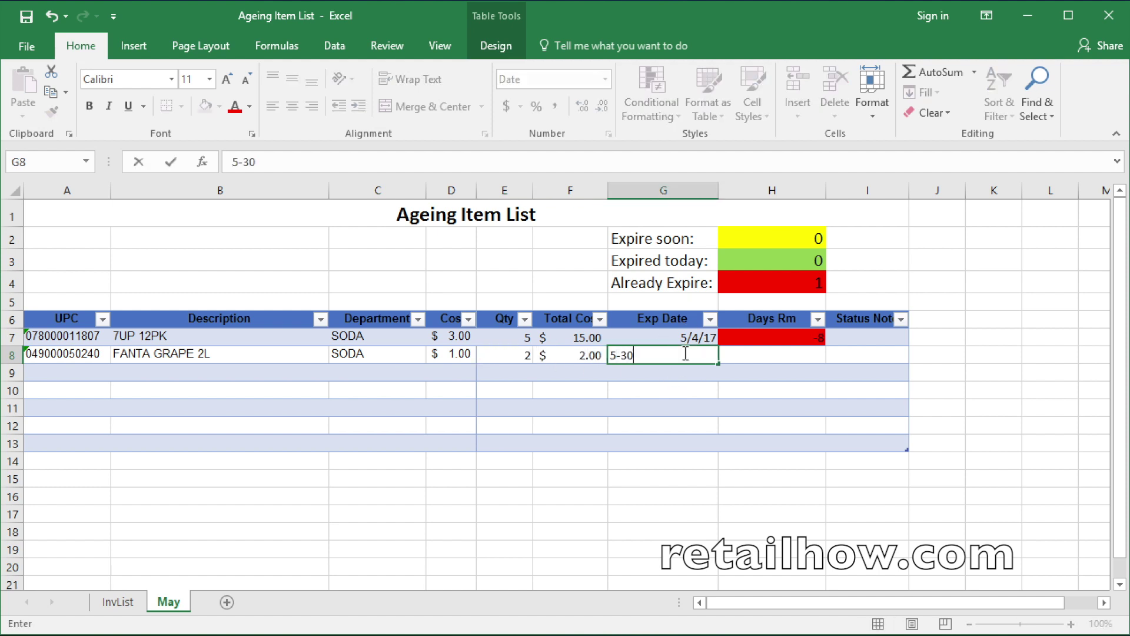
{"action": "key", "text": "Return"}
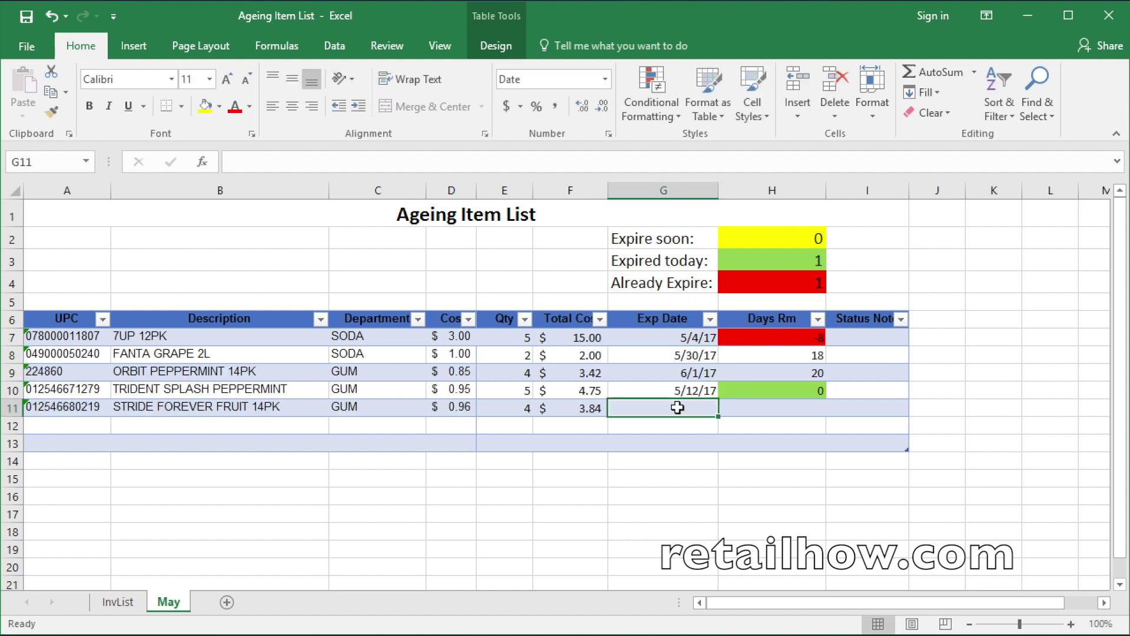
Enter the expiry date 5-20 in G11 for the Stride gum and the status note "Trash" in I7 for the 7UP.
{"action": "type", "text": "5-20"}
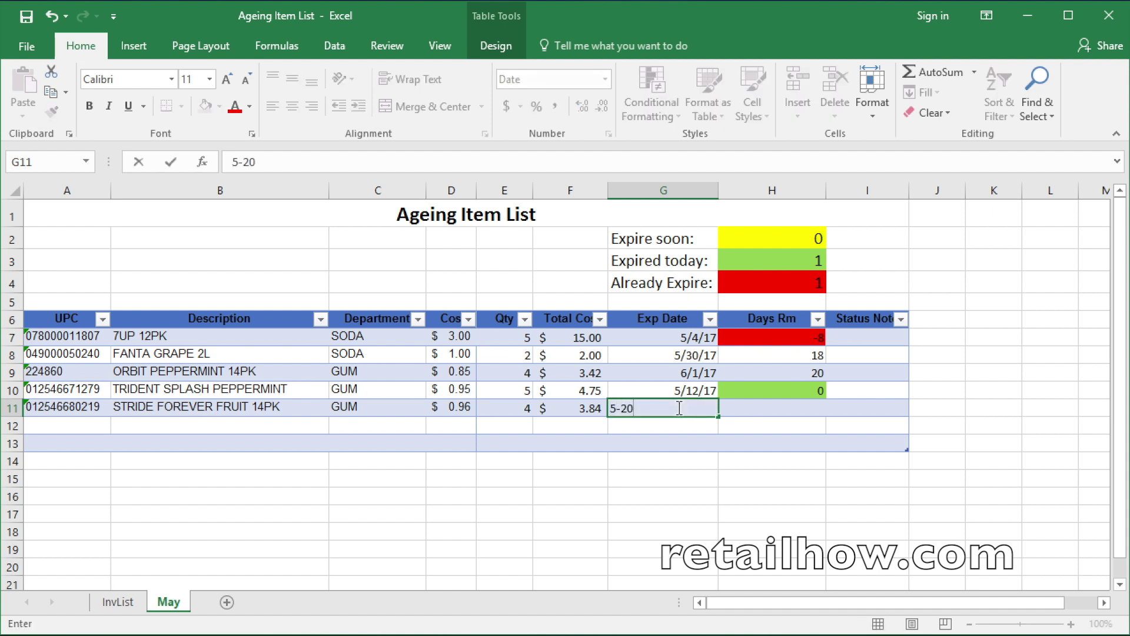
{"action": "key", "text": "Return"}
{"action": "left_click", "coordinate": [849, 336]}
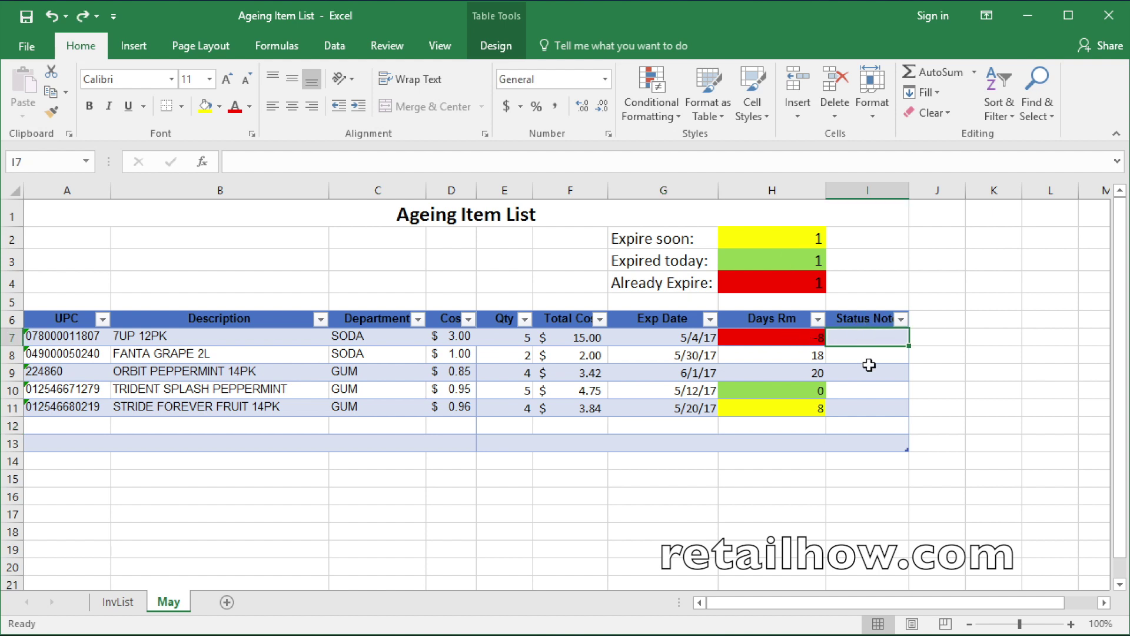
{"action": "type", "text": "Trash"}
{"action": "key", "text": "Return"}
Copy the entire contents of the May worksheet.
{"action": "left_click", "coordinate": [14, 190]}
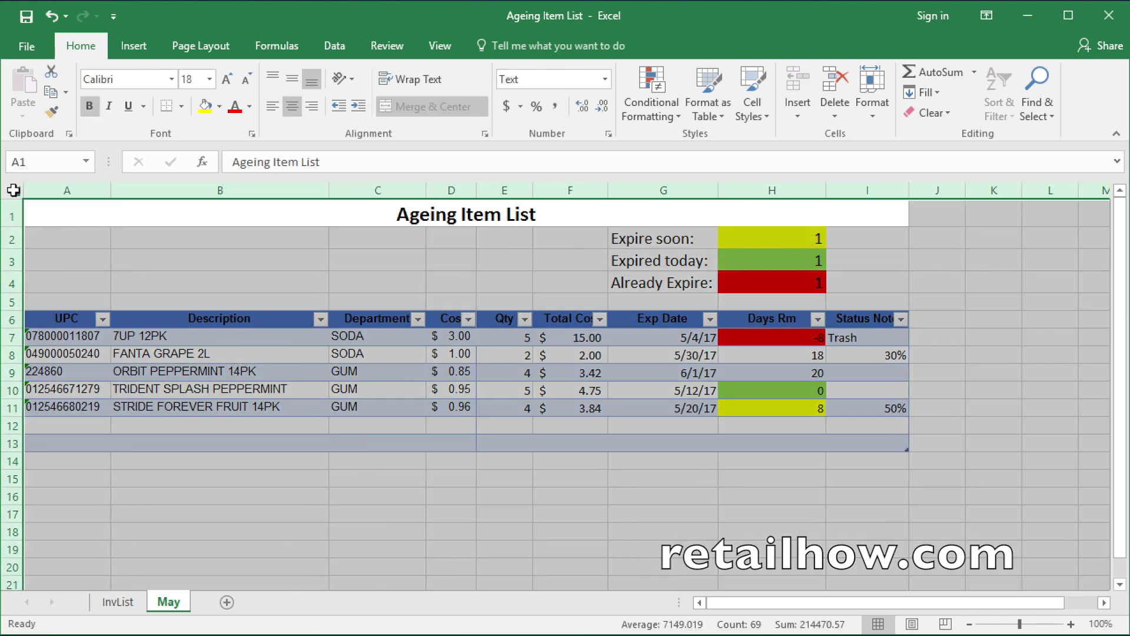
{"action": "right_click", "coordinate": [14, 190]}
{"action": "left_click", "coordinate": [89, 225]}
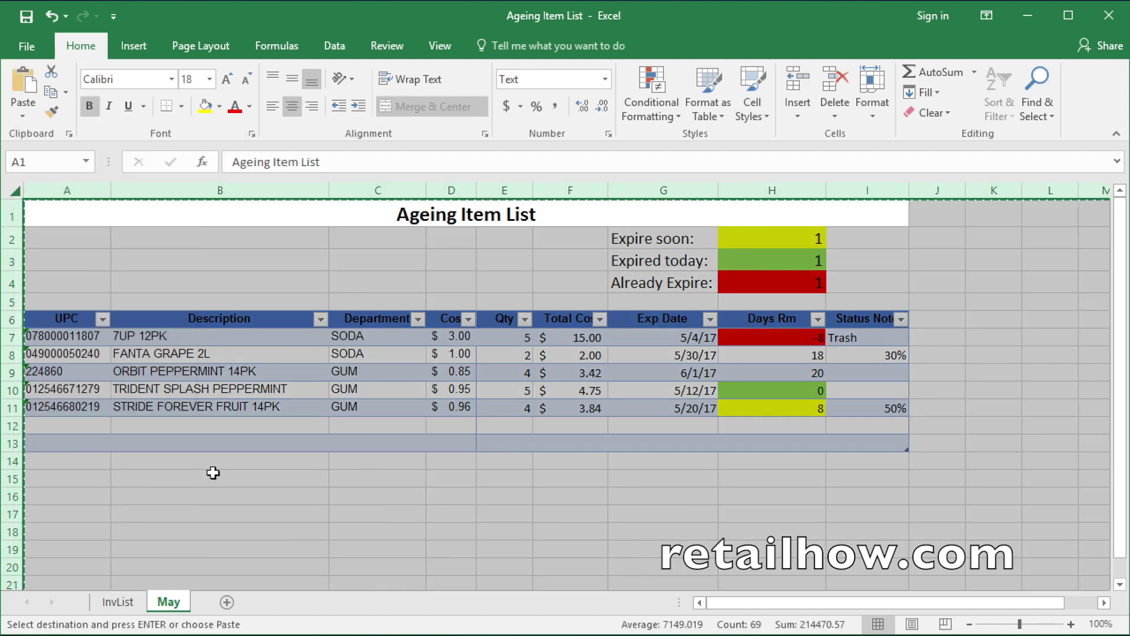
Add a new worksheet after May and name it June.
{"action": "left_click", "coordinate": [227, 602]}
{"action": "double_click", "coordinate": [223, 601]}
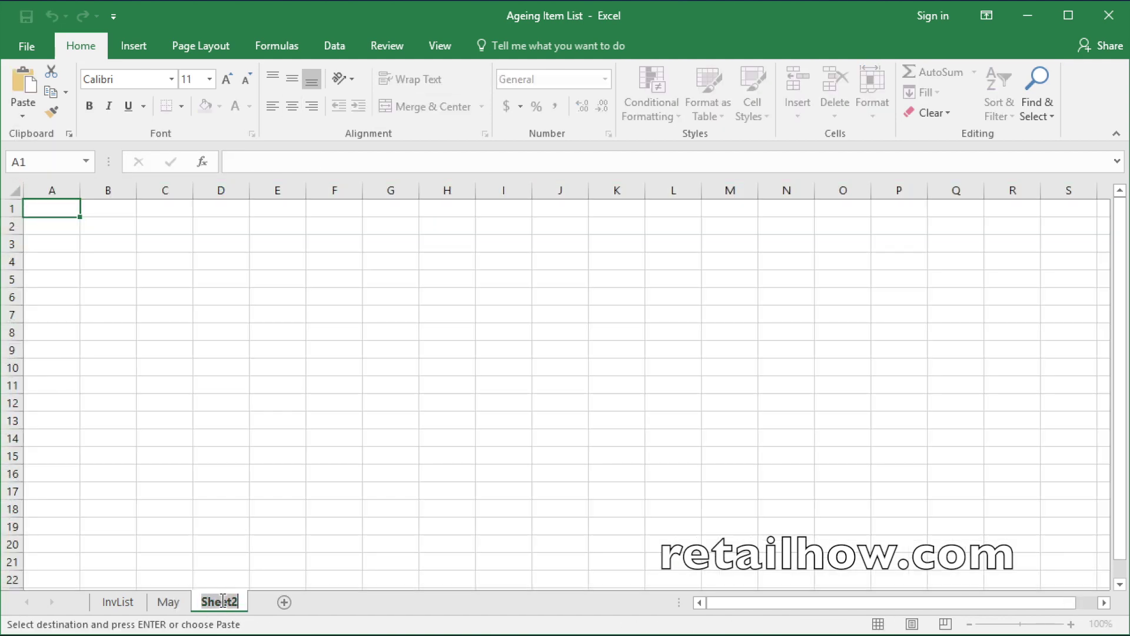
{"action": "type", "text": "June"}
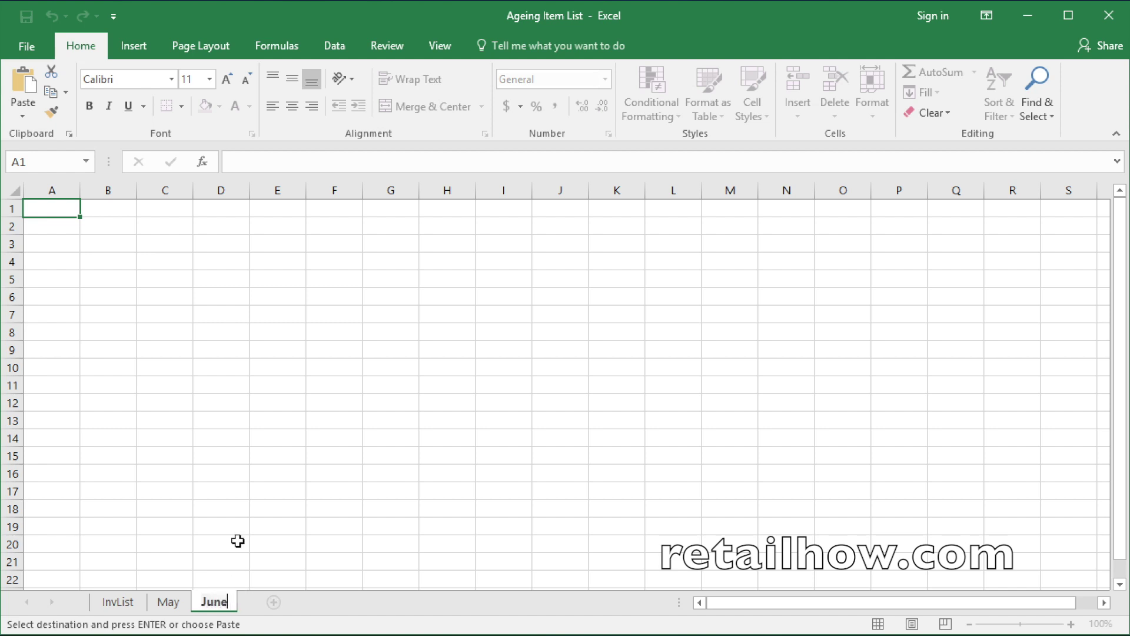
{"action": "left_click", "coordinate": [221, 508]}
Paste the copied May contents over the entire June worksheet, keeping the formulas and formatting.
{"action": "left_click", "coordinate": [14, 194]}
{"action": "right_click", "coordinate": [14, 194]}
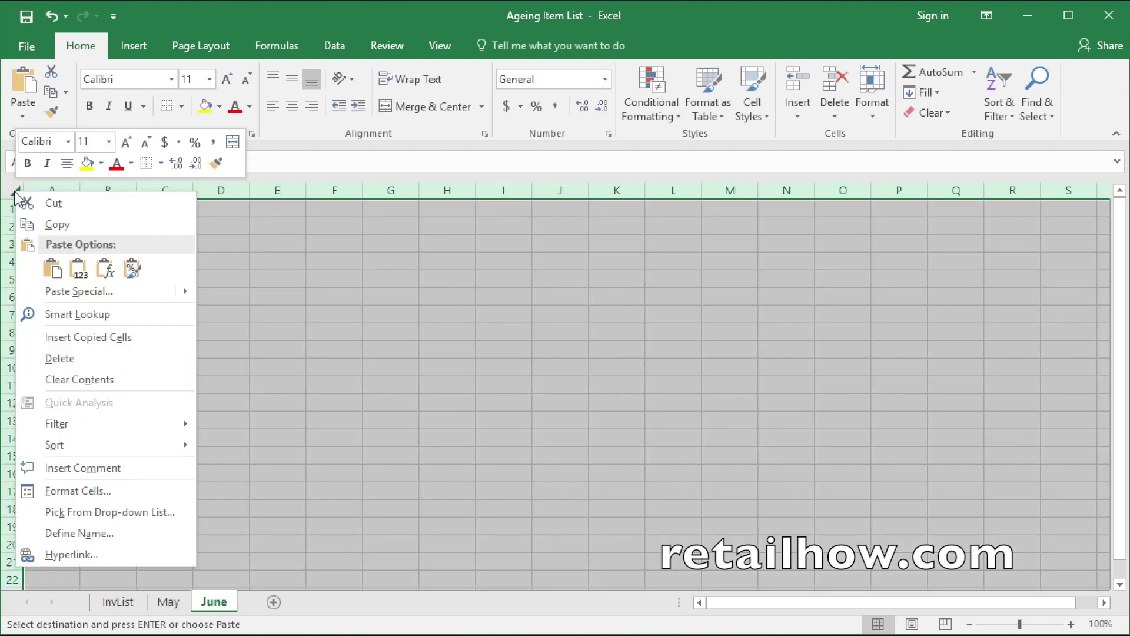
{"action": "left_click", "coordinate": [52, 266]}
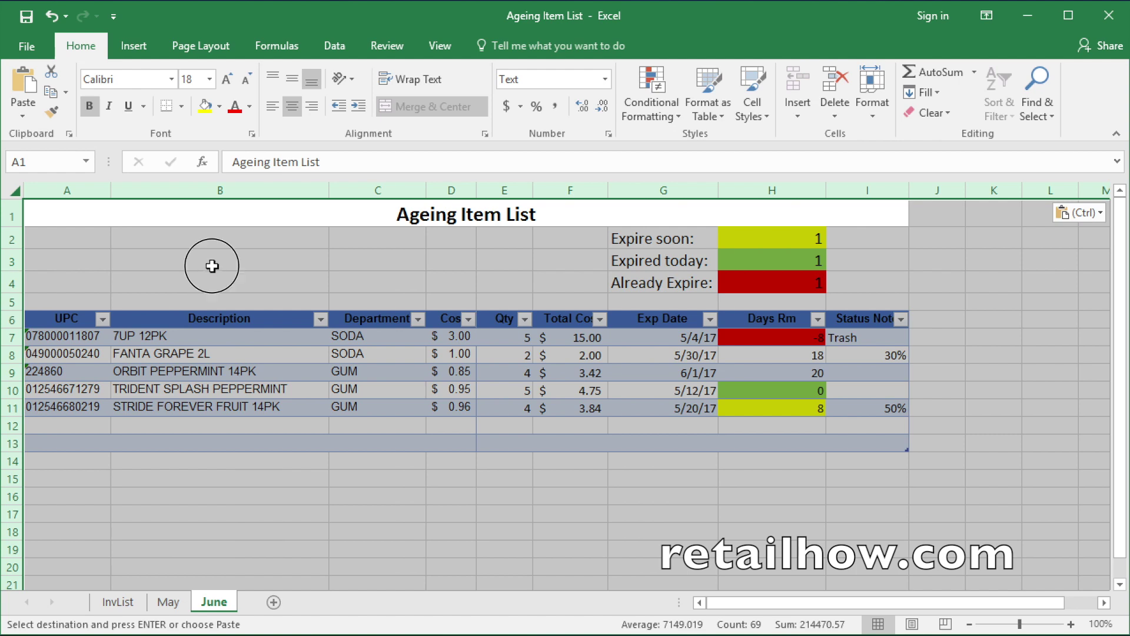
{"action": "left_click", "coordinate": [207, 263]}
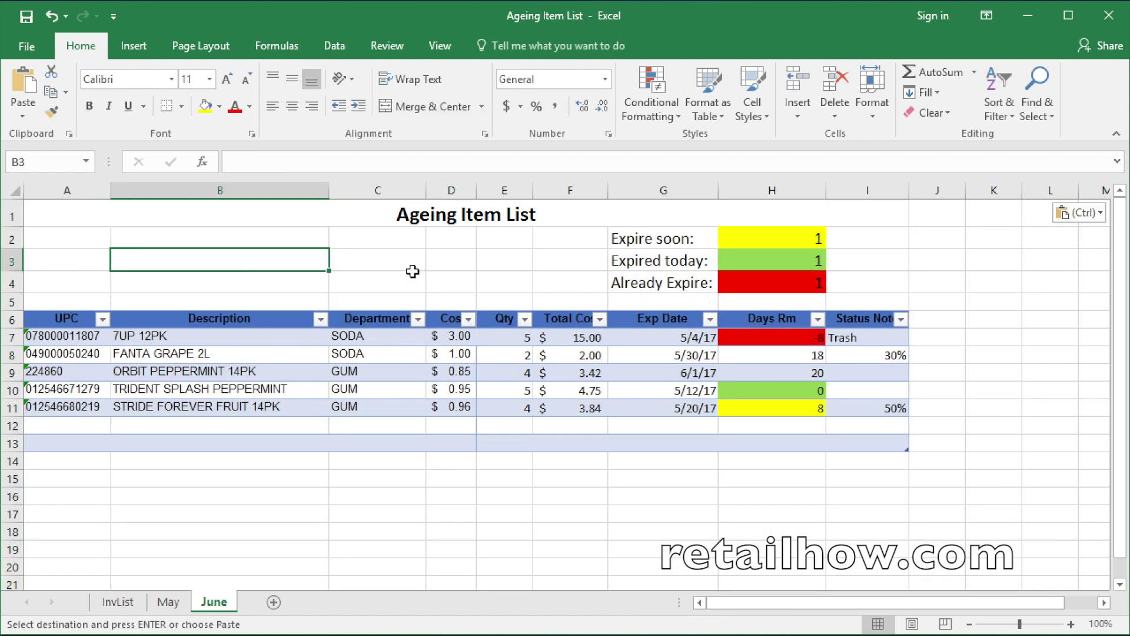
Clear the UPCs in A7:A11 and the quantities in E7:E11 on the June worksheet.
{"action": "left_click", "coordinate": [76, 369]}
{"action": "left_click_drag", "start_coordinate": [74, 335], "coordinate": [74, 411]}
{"action": "key", "text": "ctrl+z"}
{"action": "left_click", "coordinate": [200, 465]}
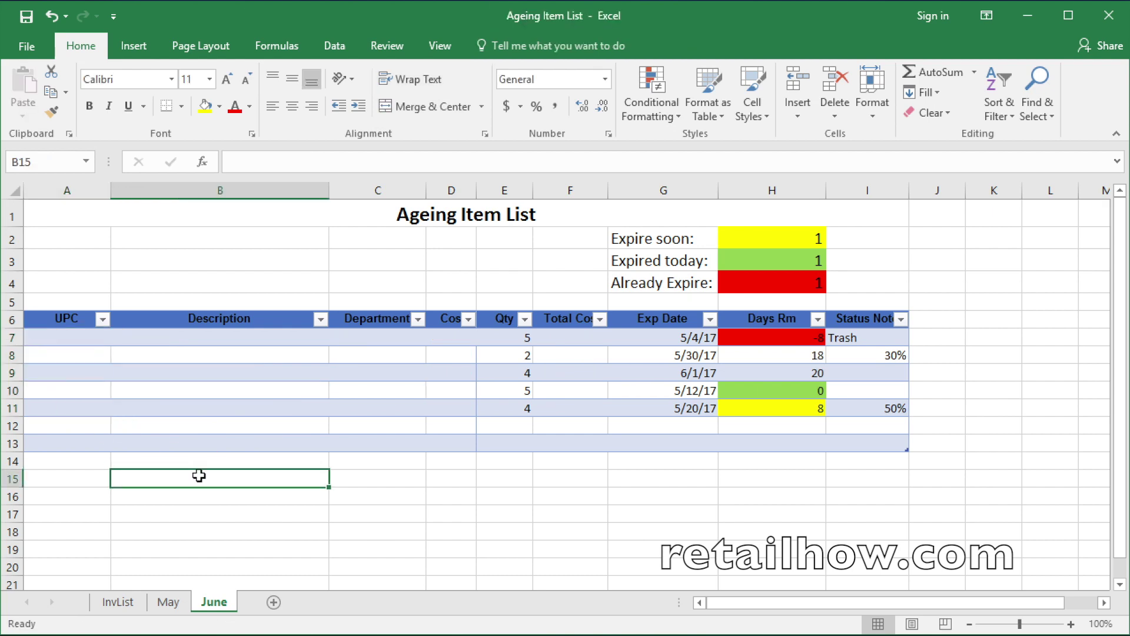
{"action": "left_click_drag", "start_coordinate": [522, 339], "coordinate": [517, 406]}
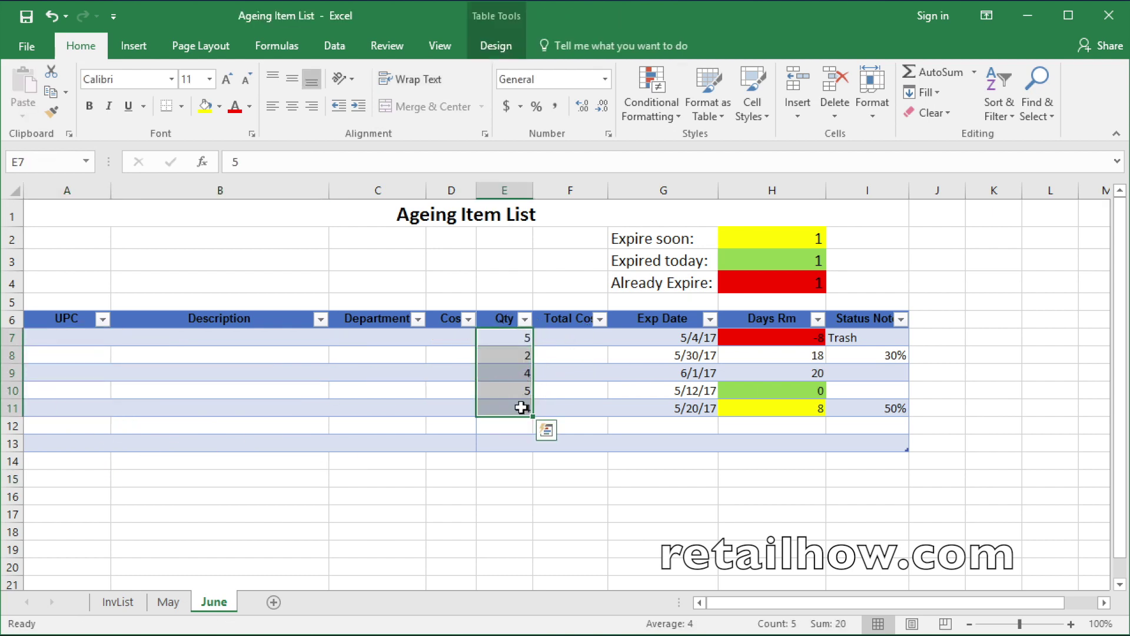
{"action": "key", "text": "Delete"}
{"action": "left_click", "coordinate": [74, 335]}
Return to the May worksheet, deselect its contents and save the workbook.
{"action": "left_click", "coordinate": [165, 600]}
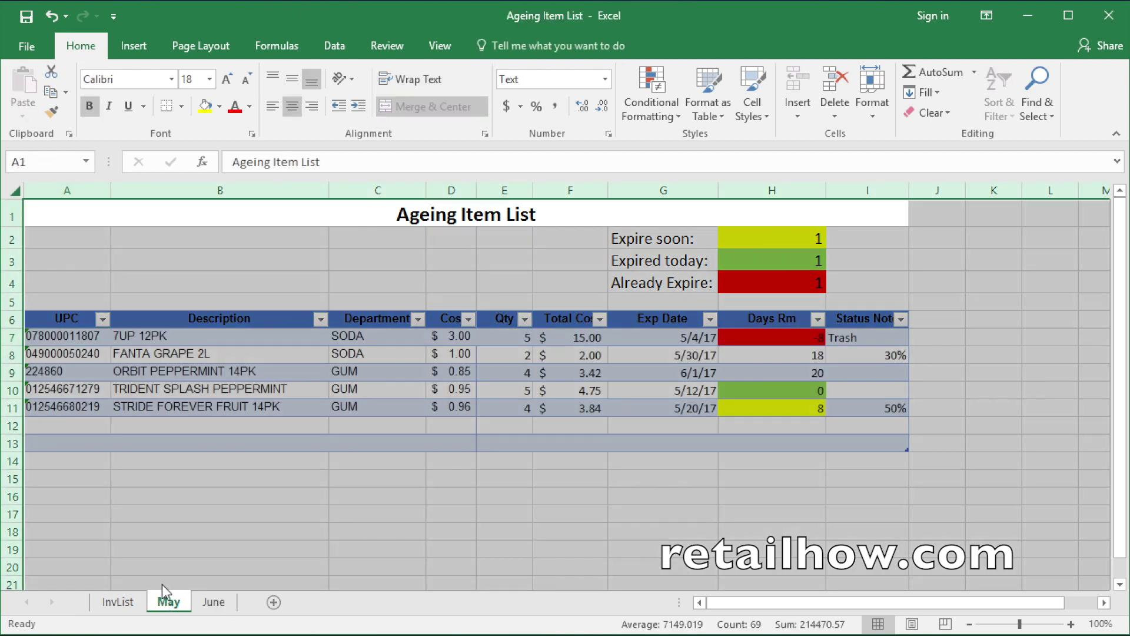
{"action": "left_click", "coordinate": [240, 497]}
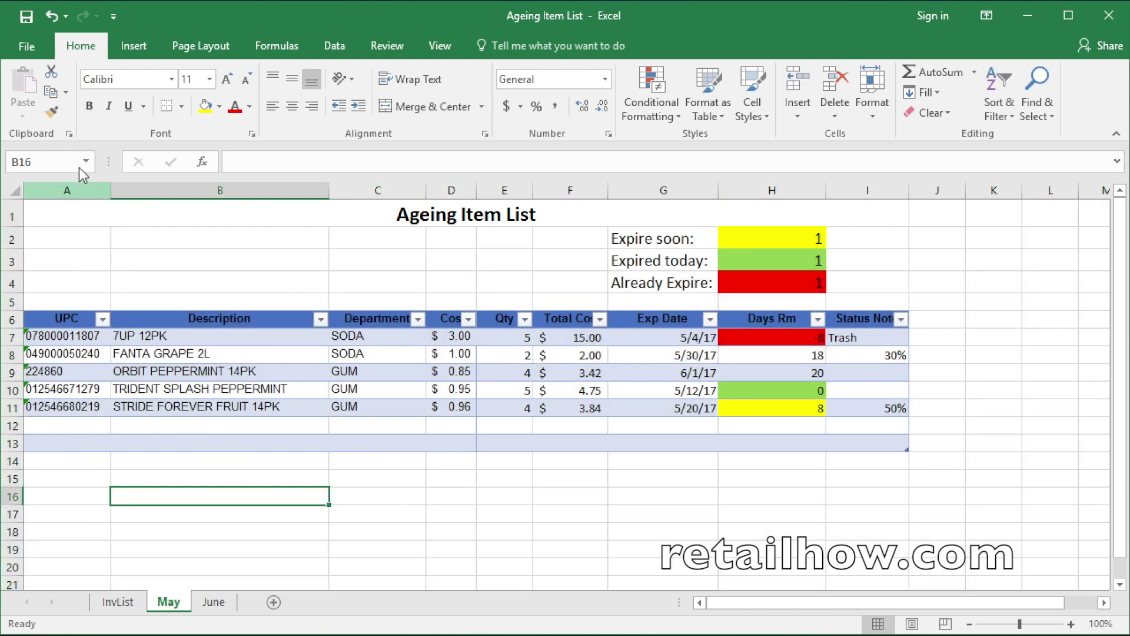
{"action": "left_click", "coordinate": [26, 15]}
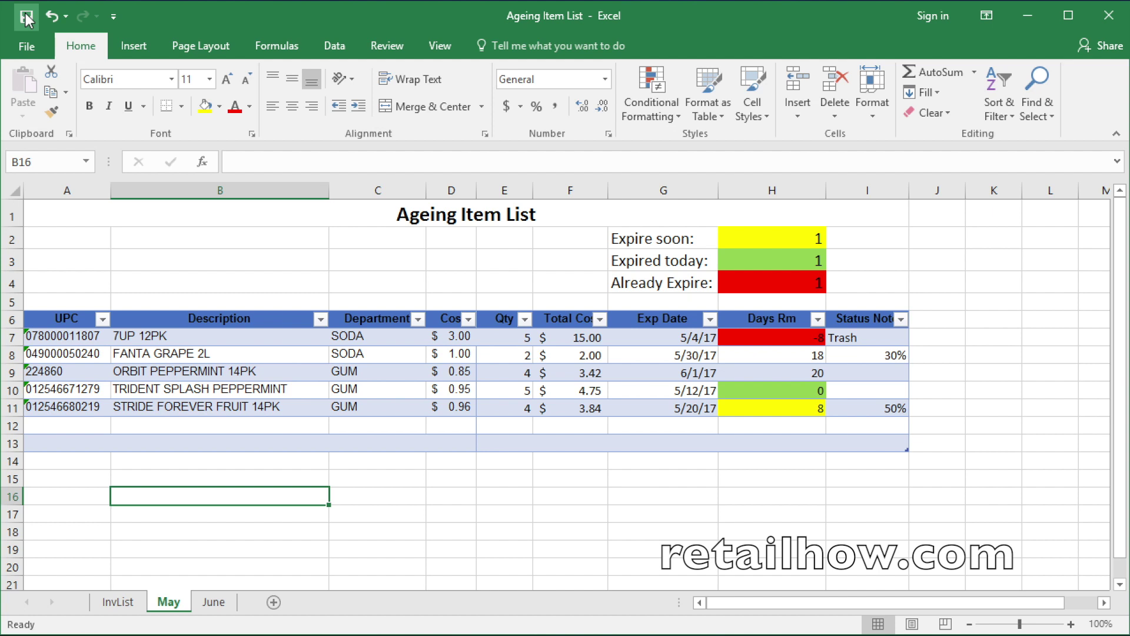